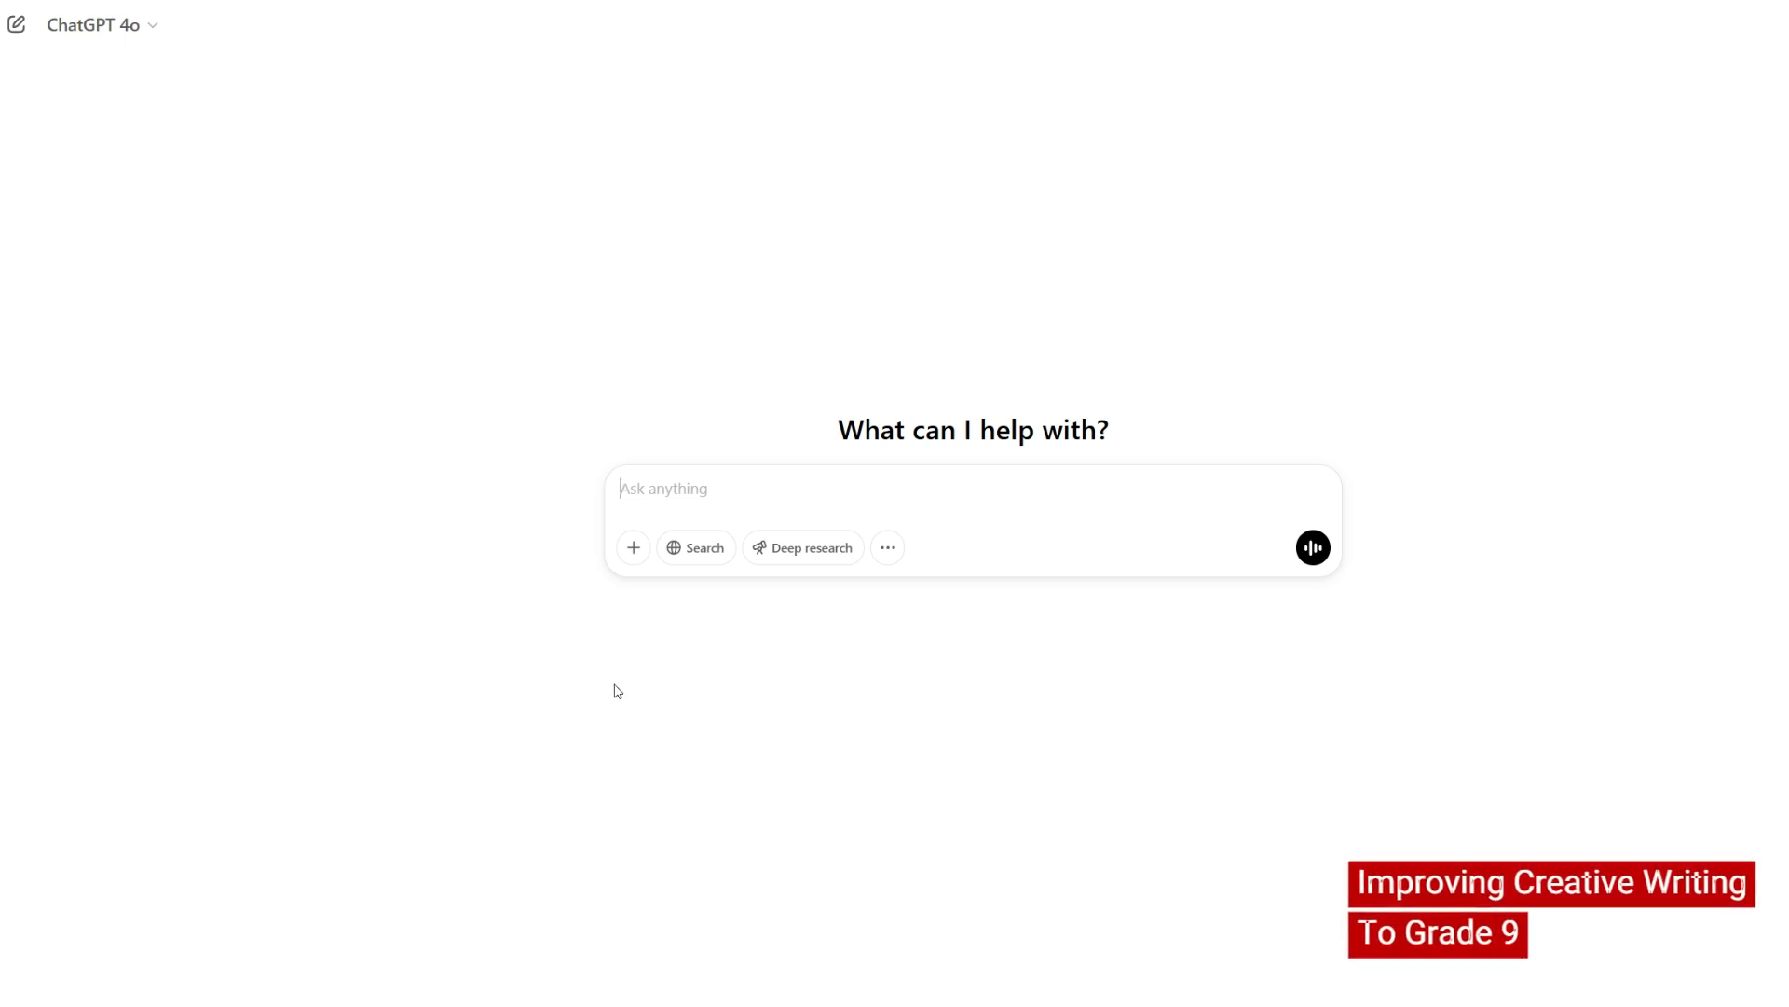
- Attach the two mark scheme images to a new chat message
click(633, 550)
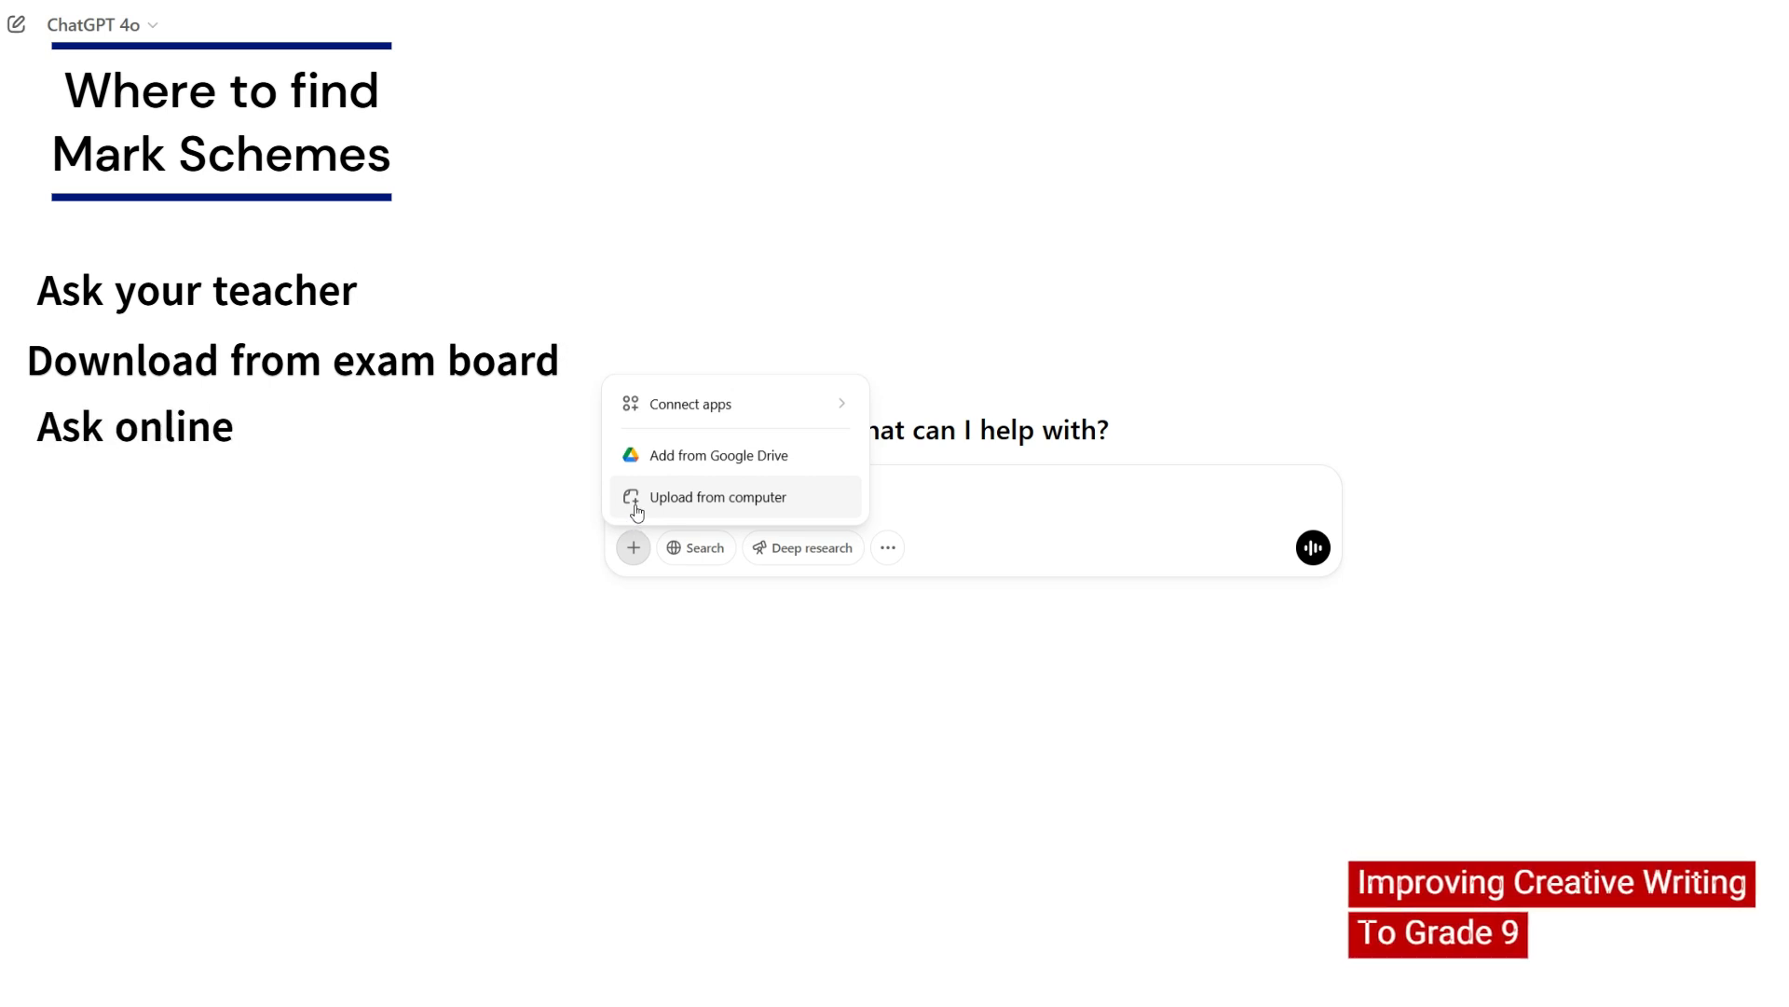
click(639, 512)
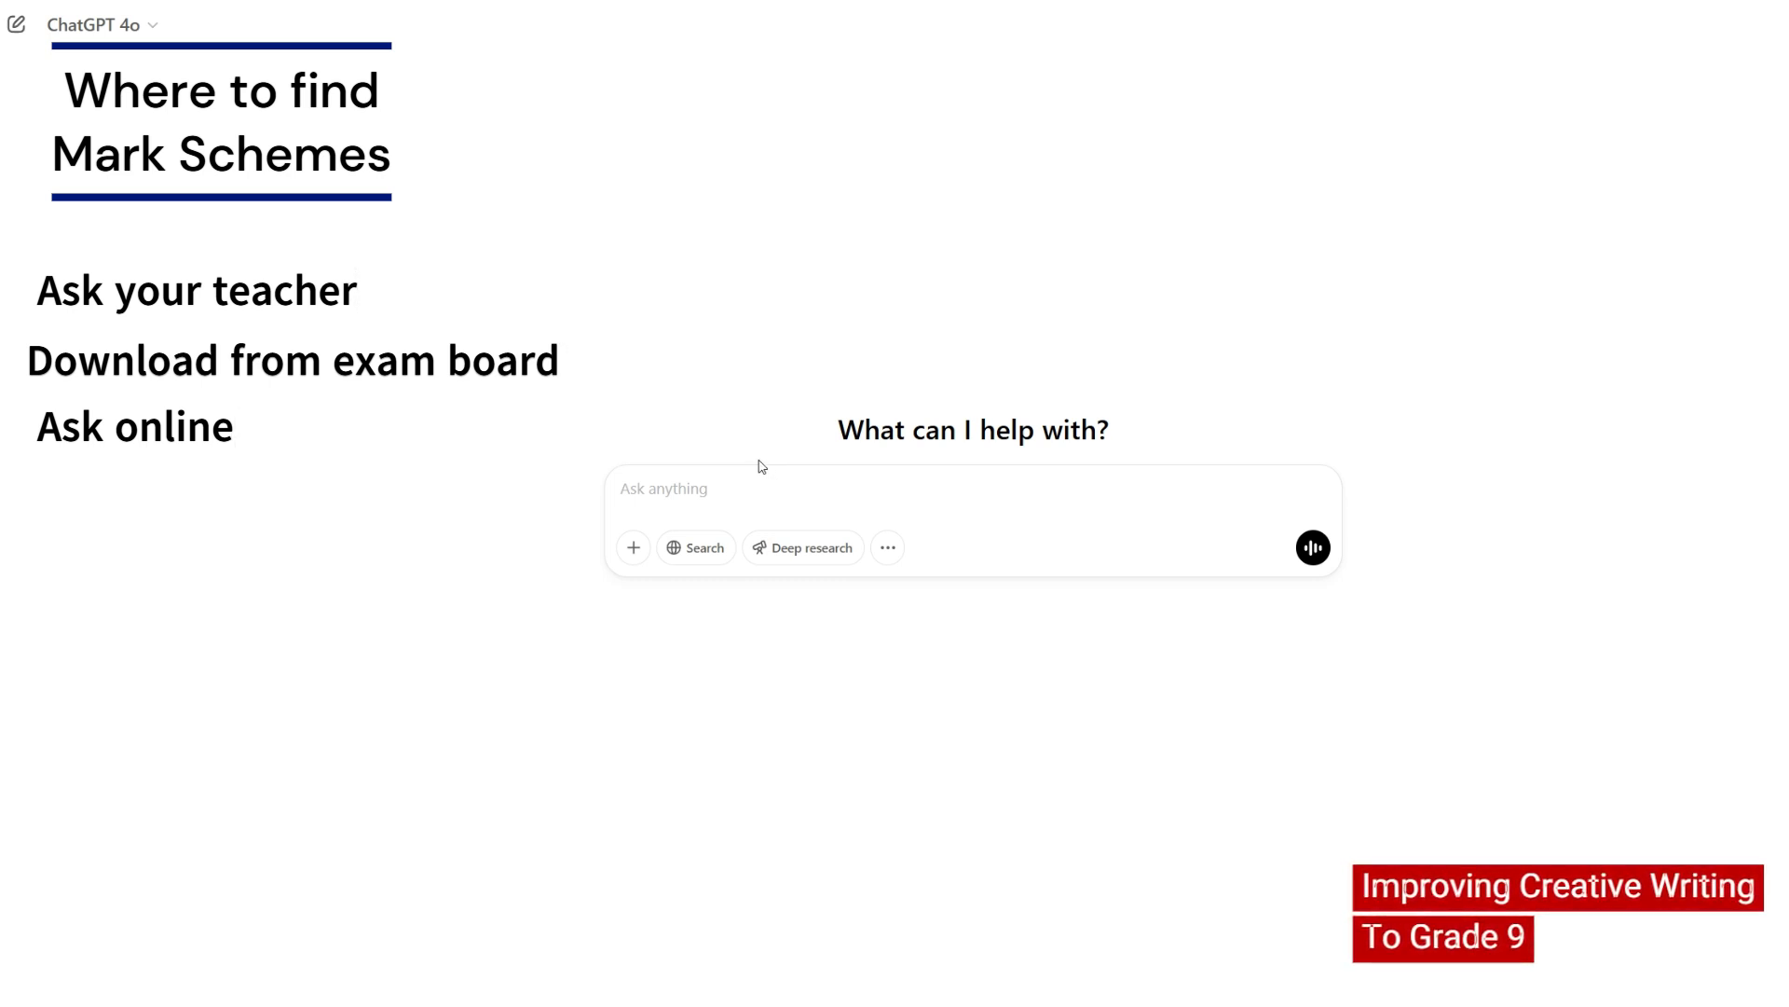
key(ctrl+v)
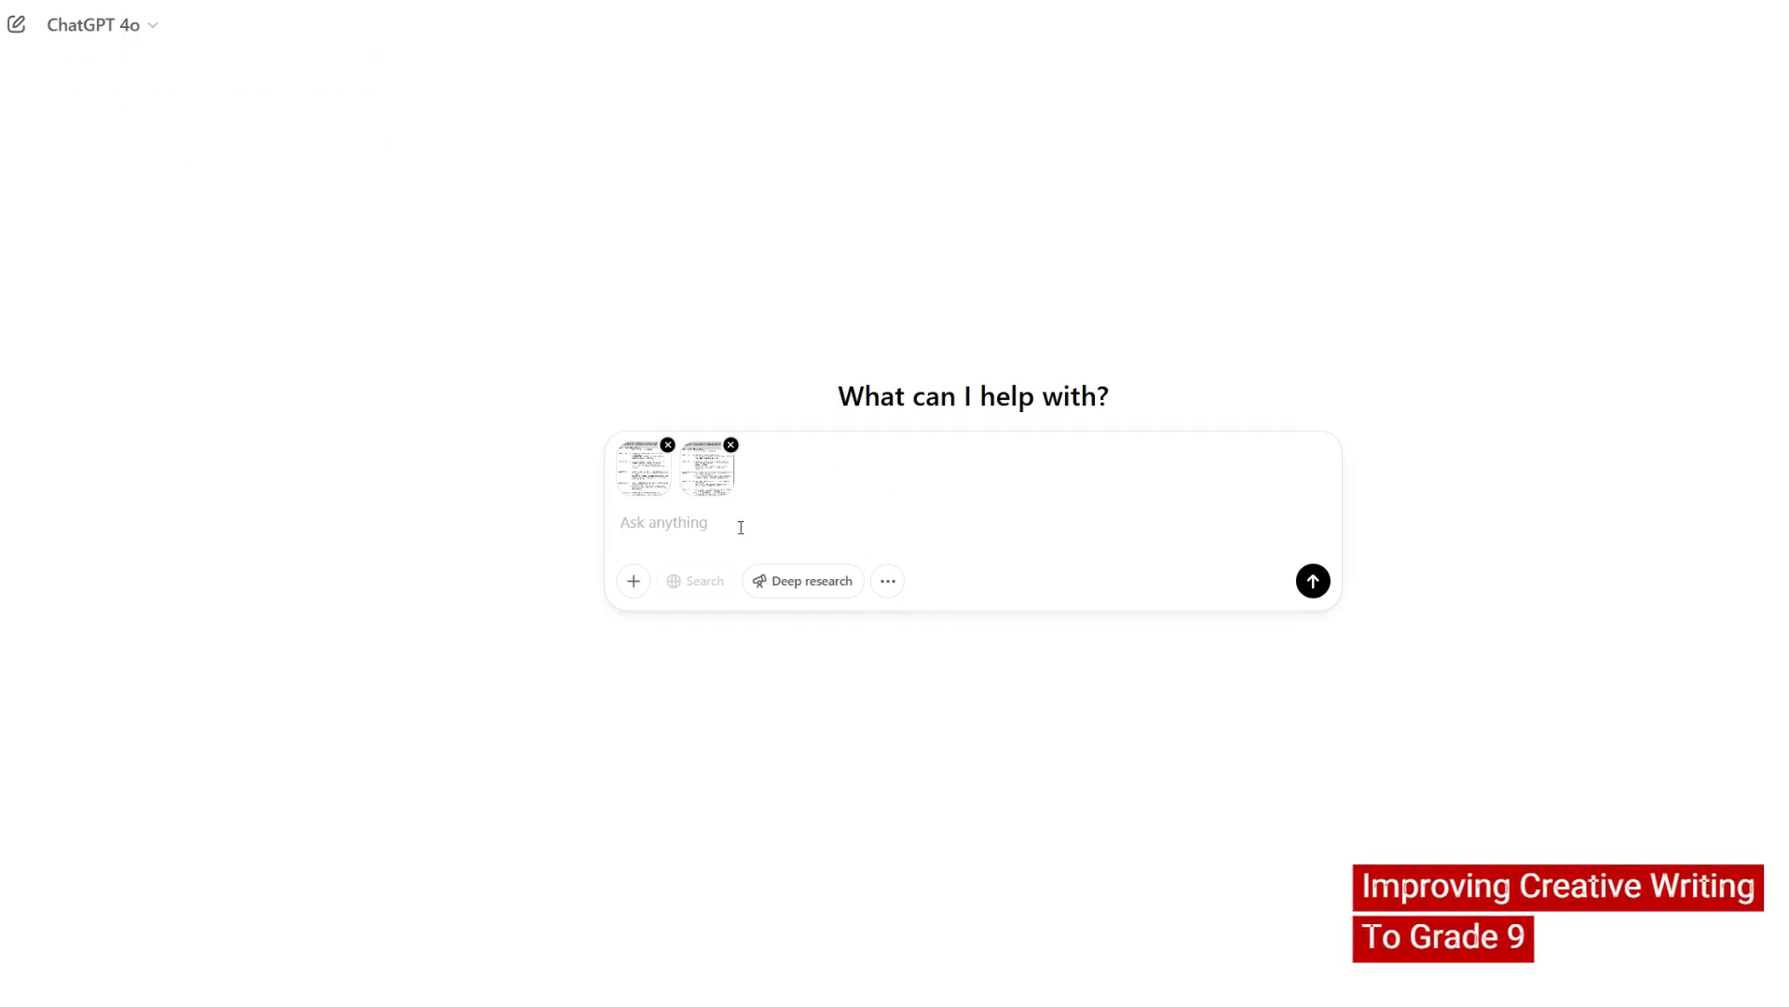
- Paste the prompt with Task, Do Include, Don't include and Context sections for improving GCSE creative writing to grade 9
key(ctrl+v)
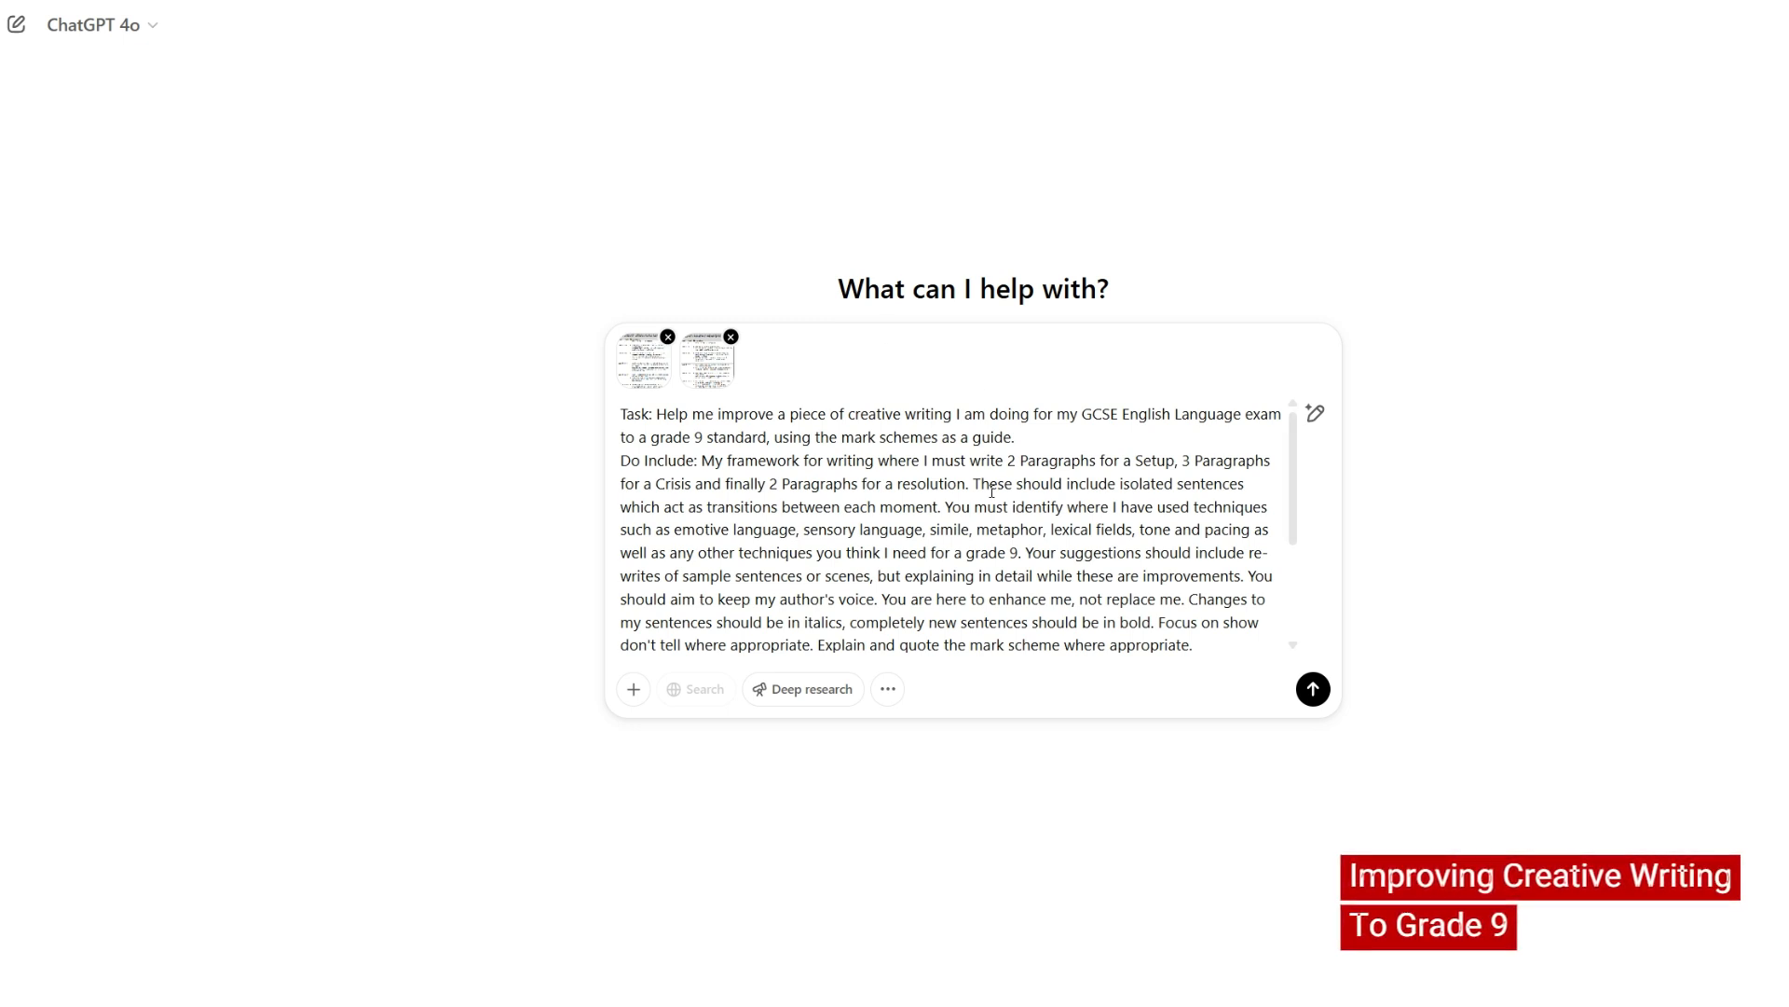
scroll(1020, 460, down, 1)
scroll(1020, 460, up, 1)
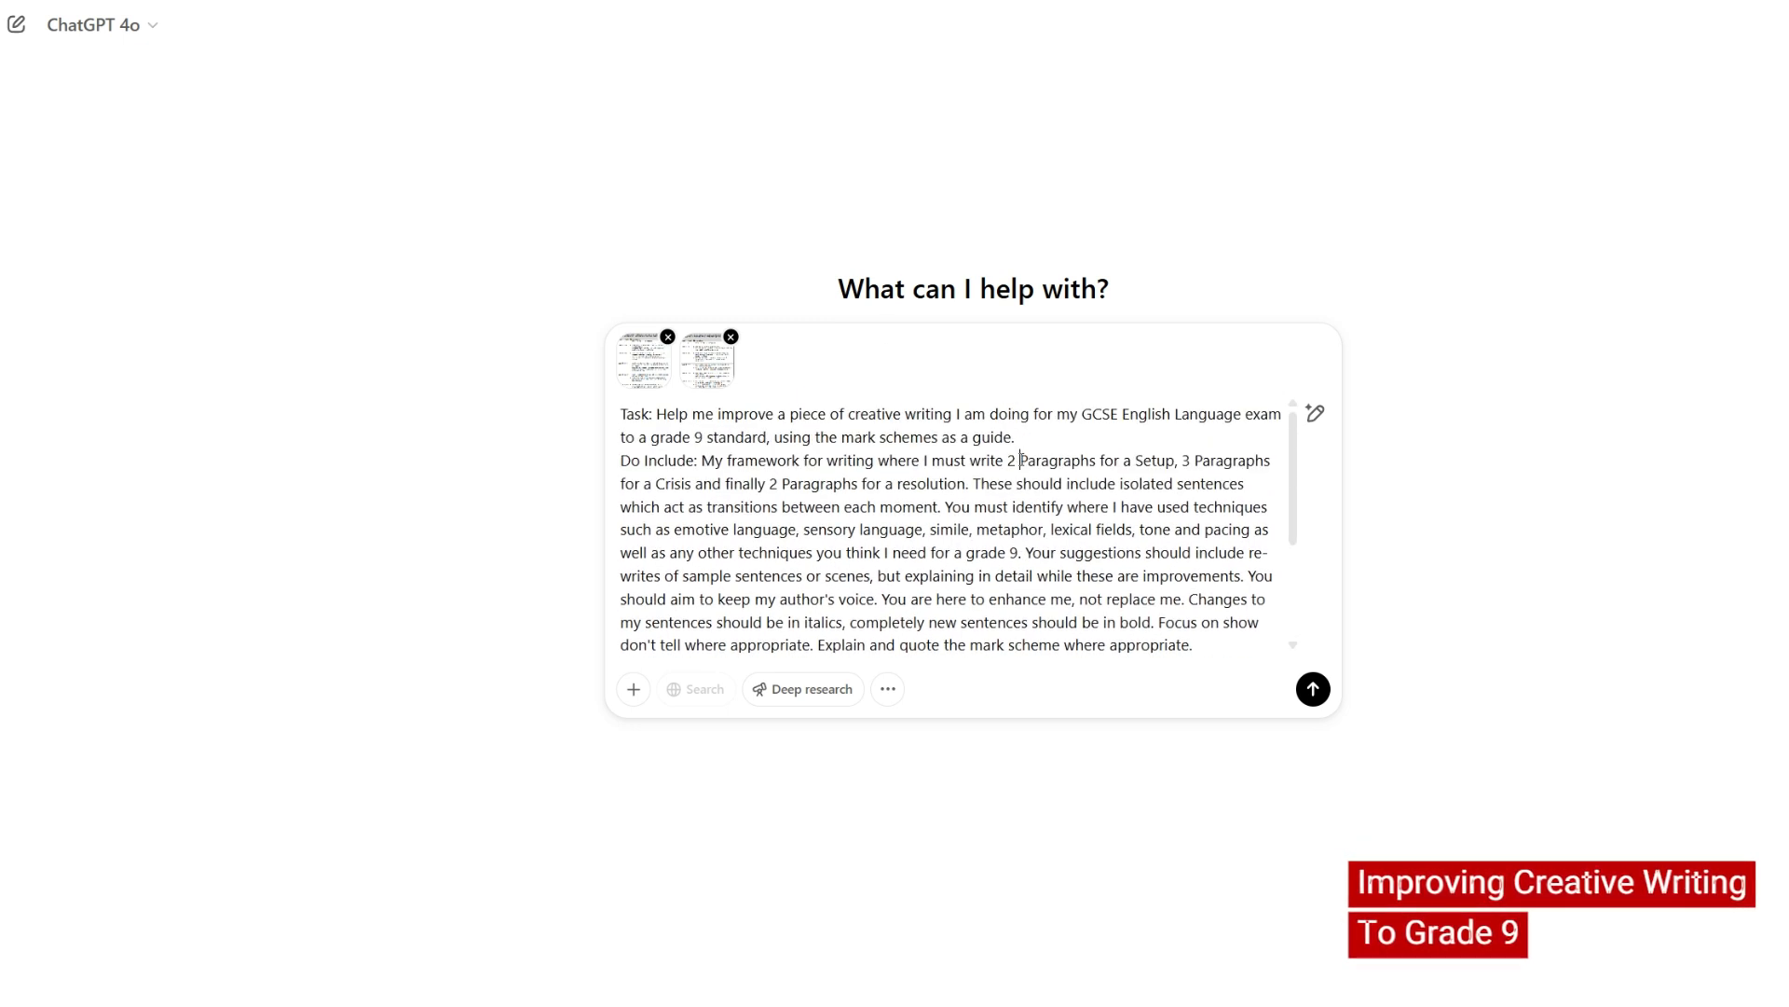
- Capitalise the word "Resolution" in the writing framework of the prompt's Do Include section
click(1031, 437)
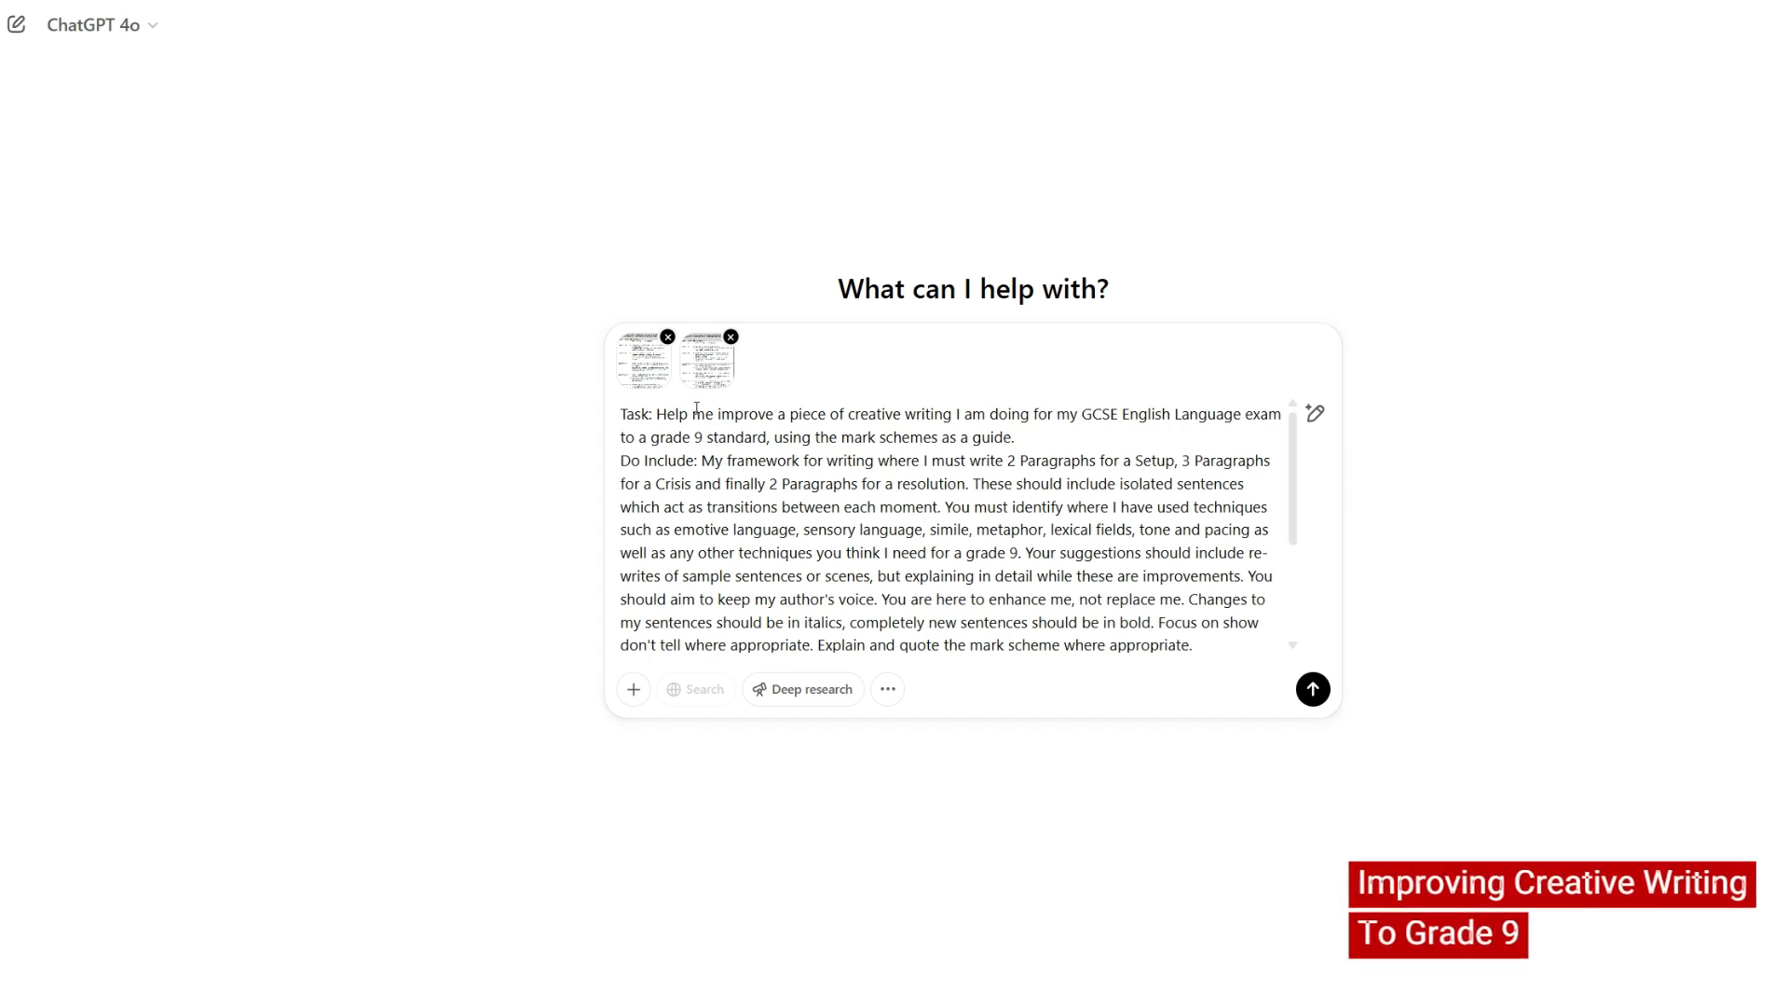
click(701, 437)
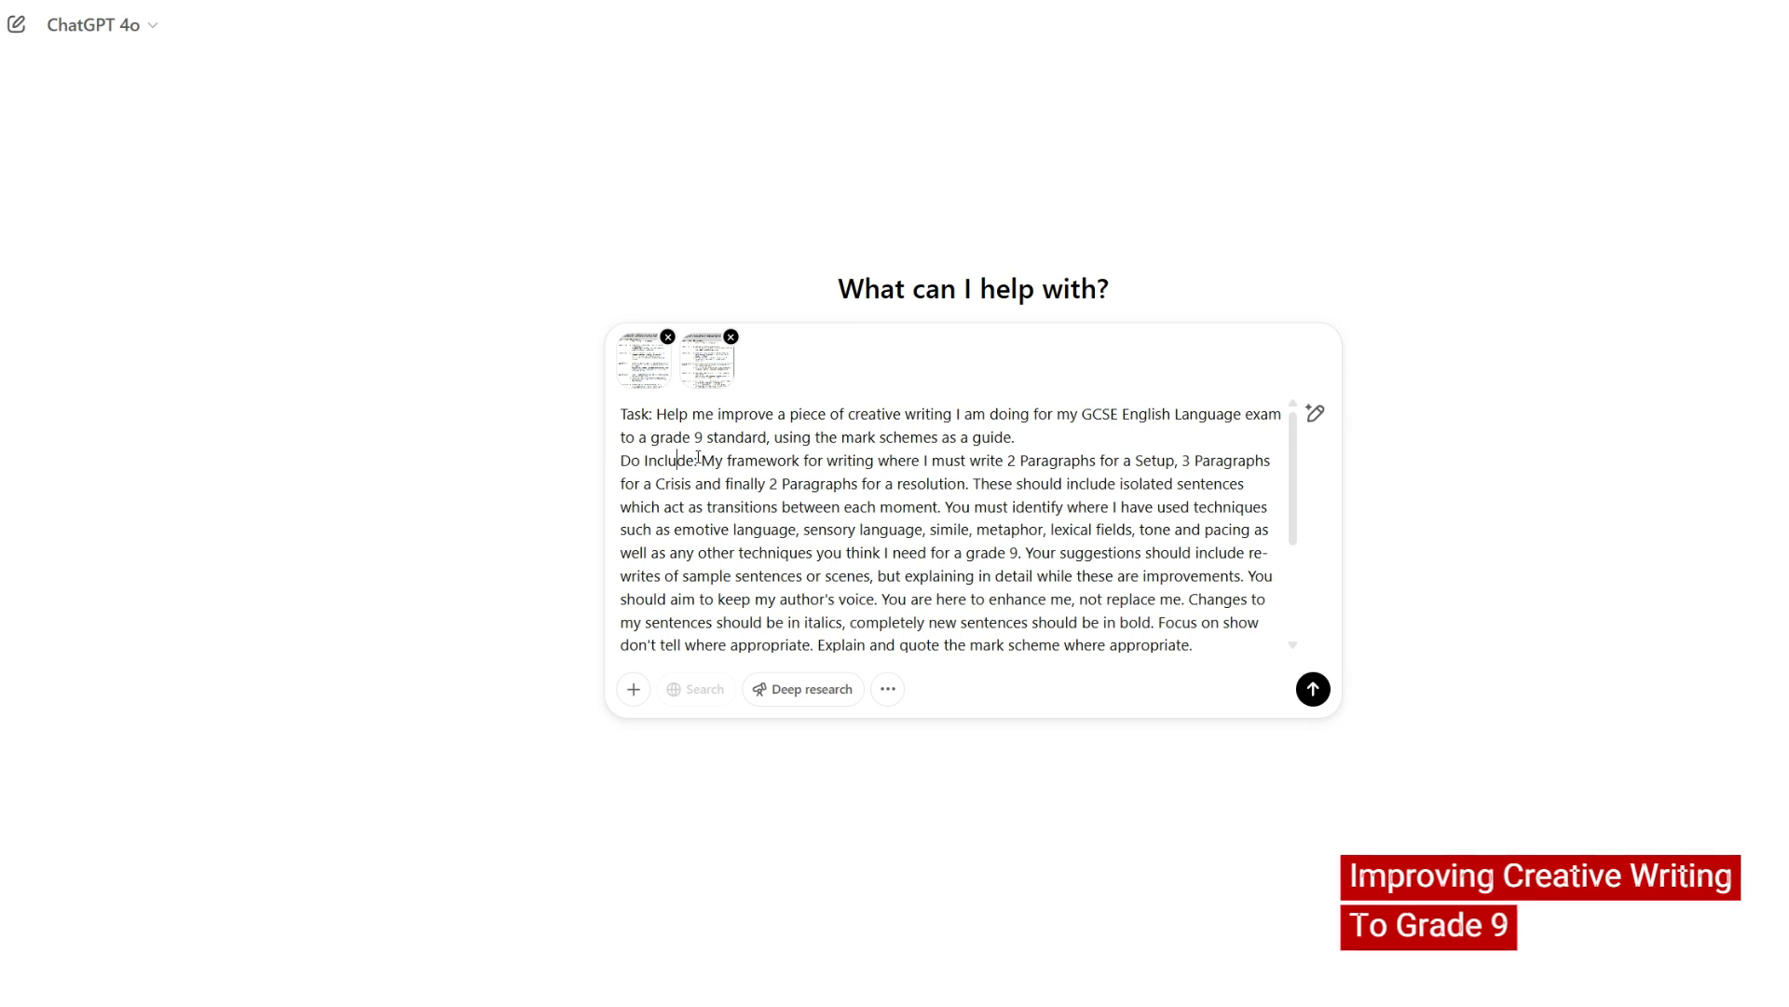
drag(698, 461, 1167, 550)
scroll(719, 506, up, 2)
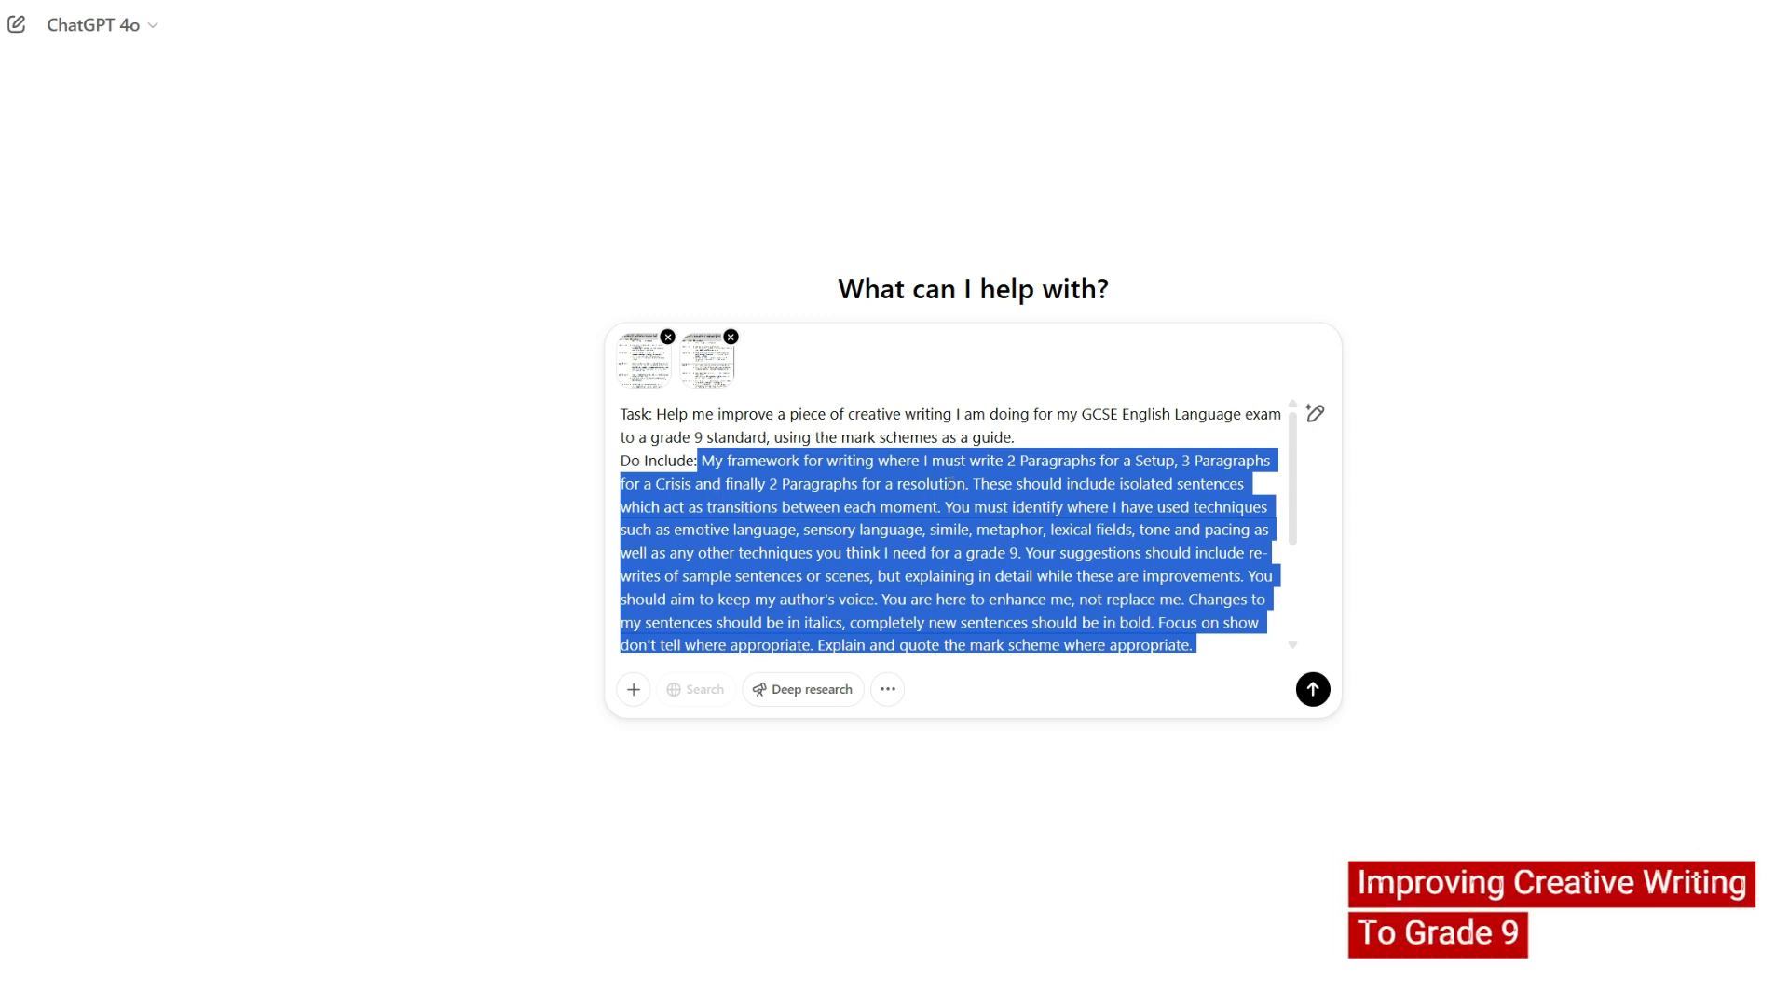
click(900, 487)
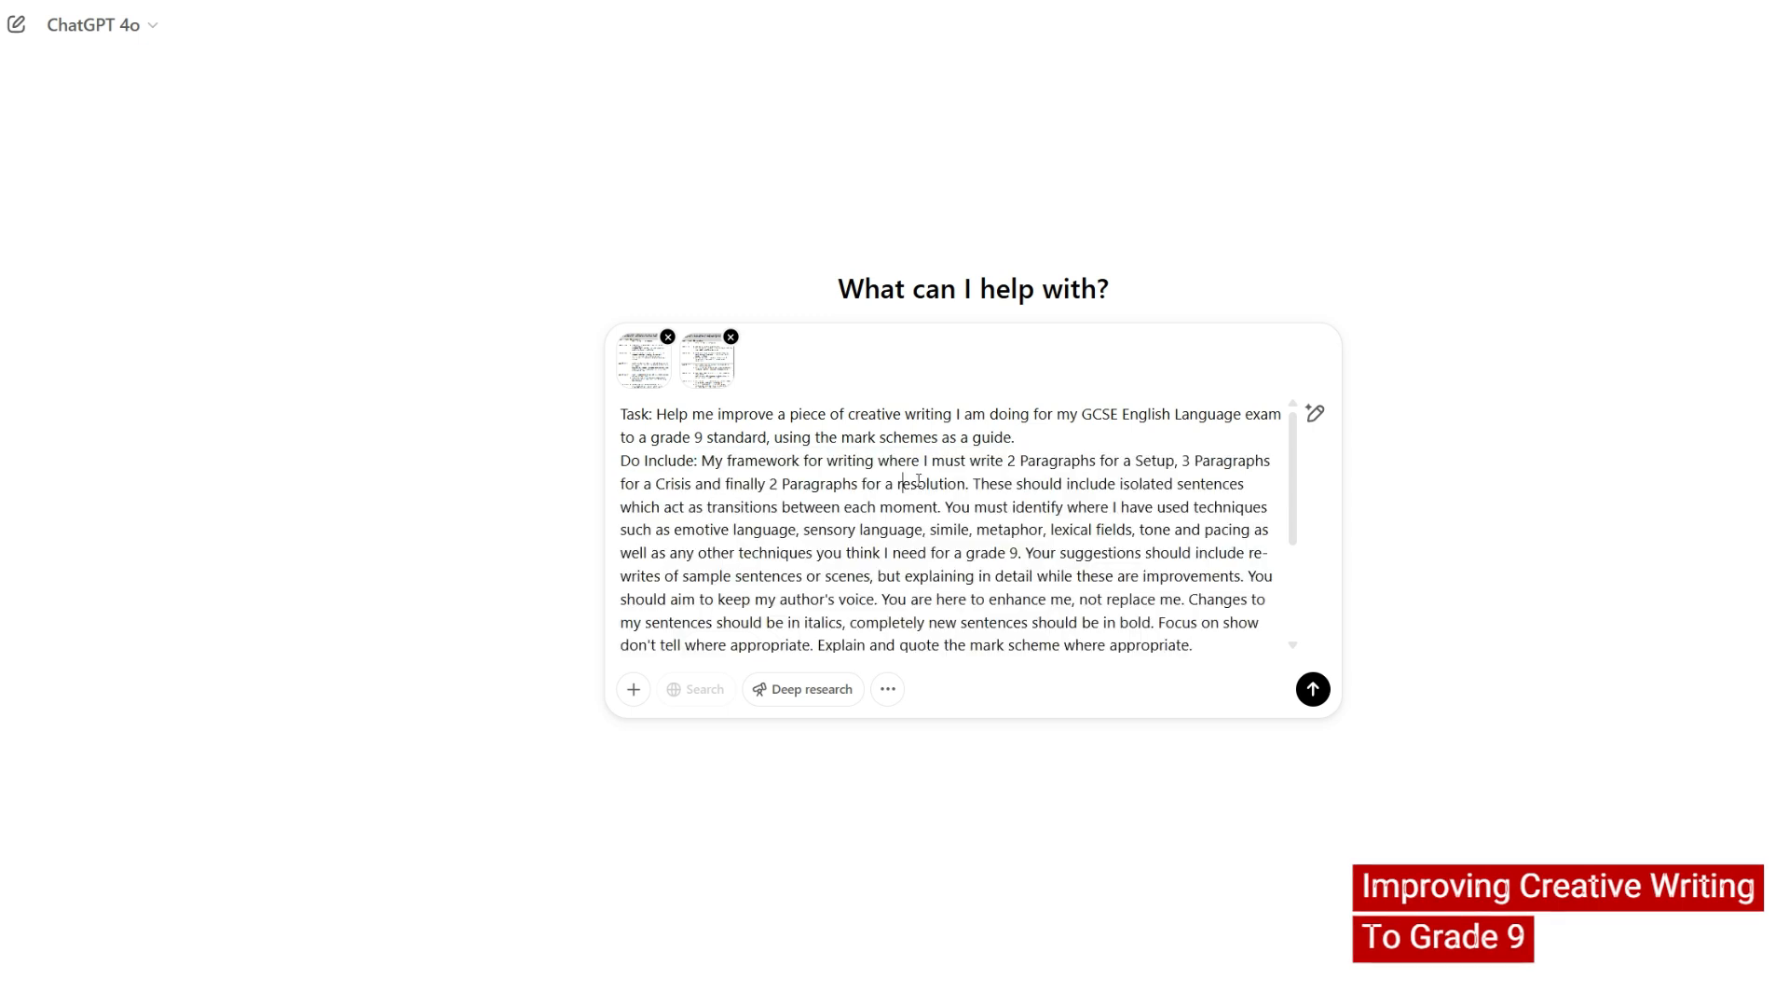
key(BackSpace)
text(R)
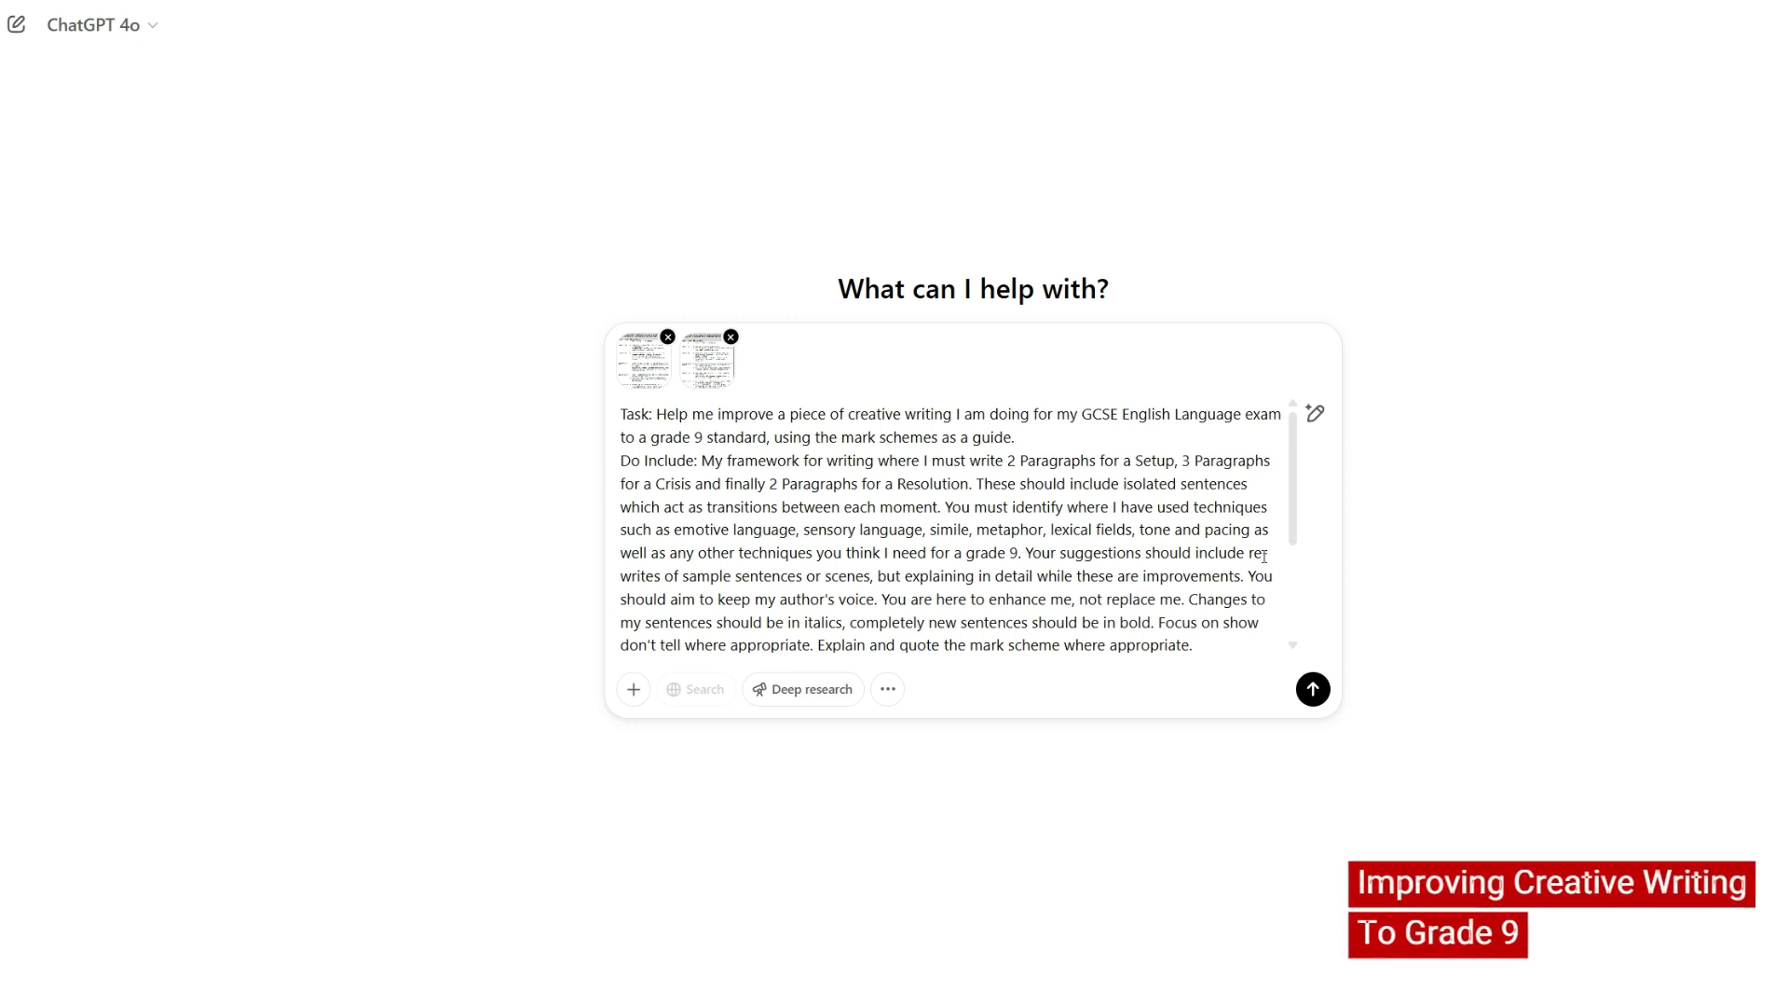
- Correct "while" to "why" in the prompt's phrase about explaining in detail why these are improvements
click(1073, 577)
key(BackSpace)
key(BackSpace)
key(BackSpace)
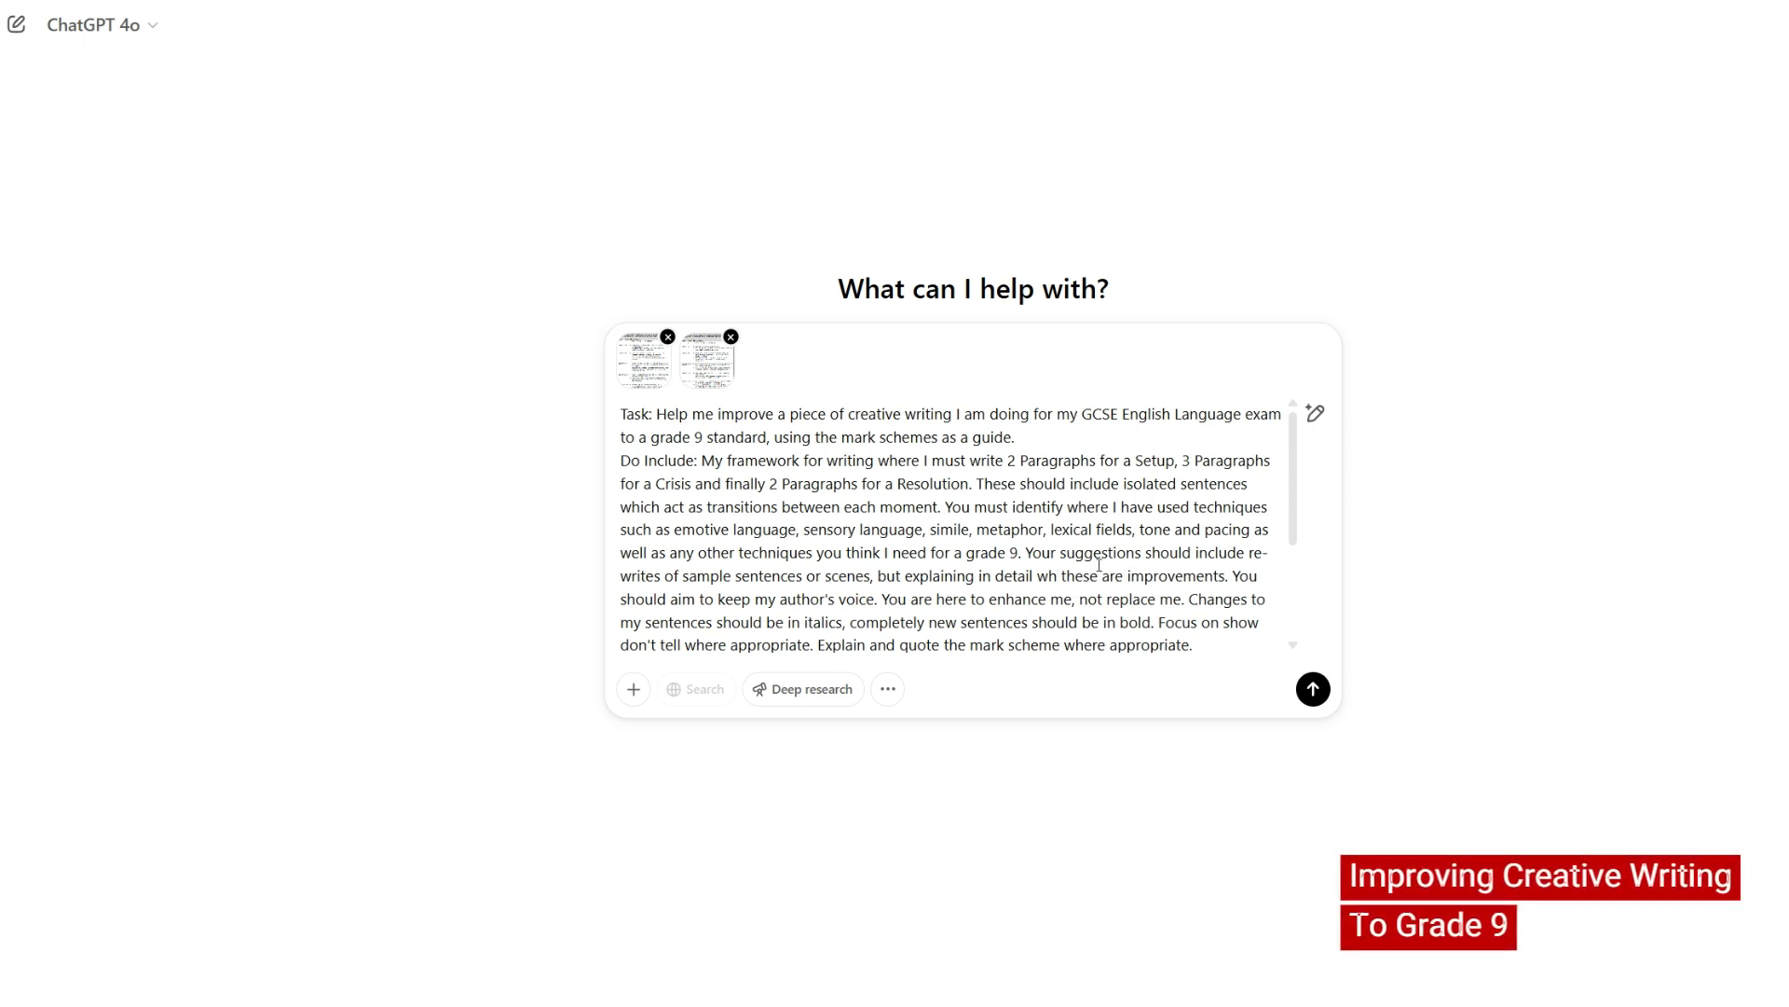
text(y)
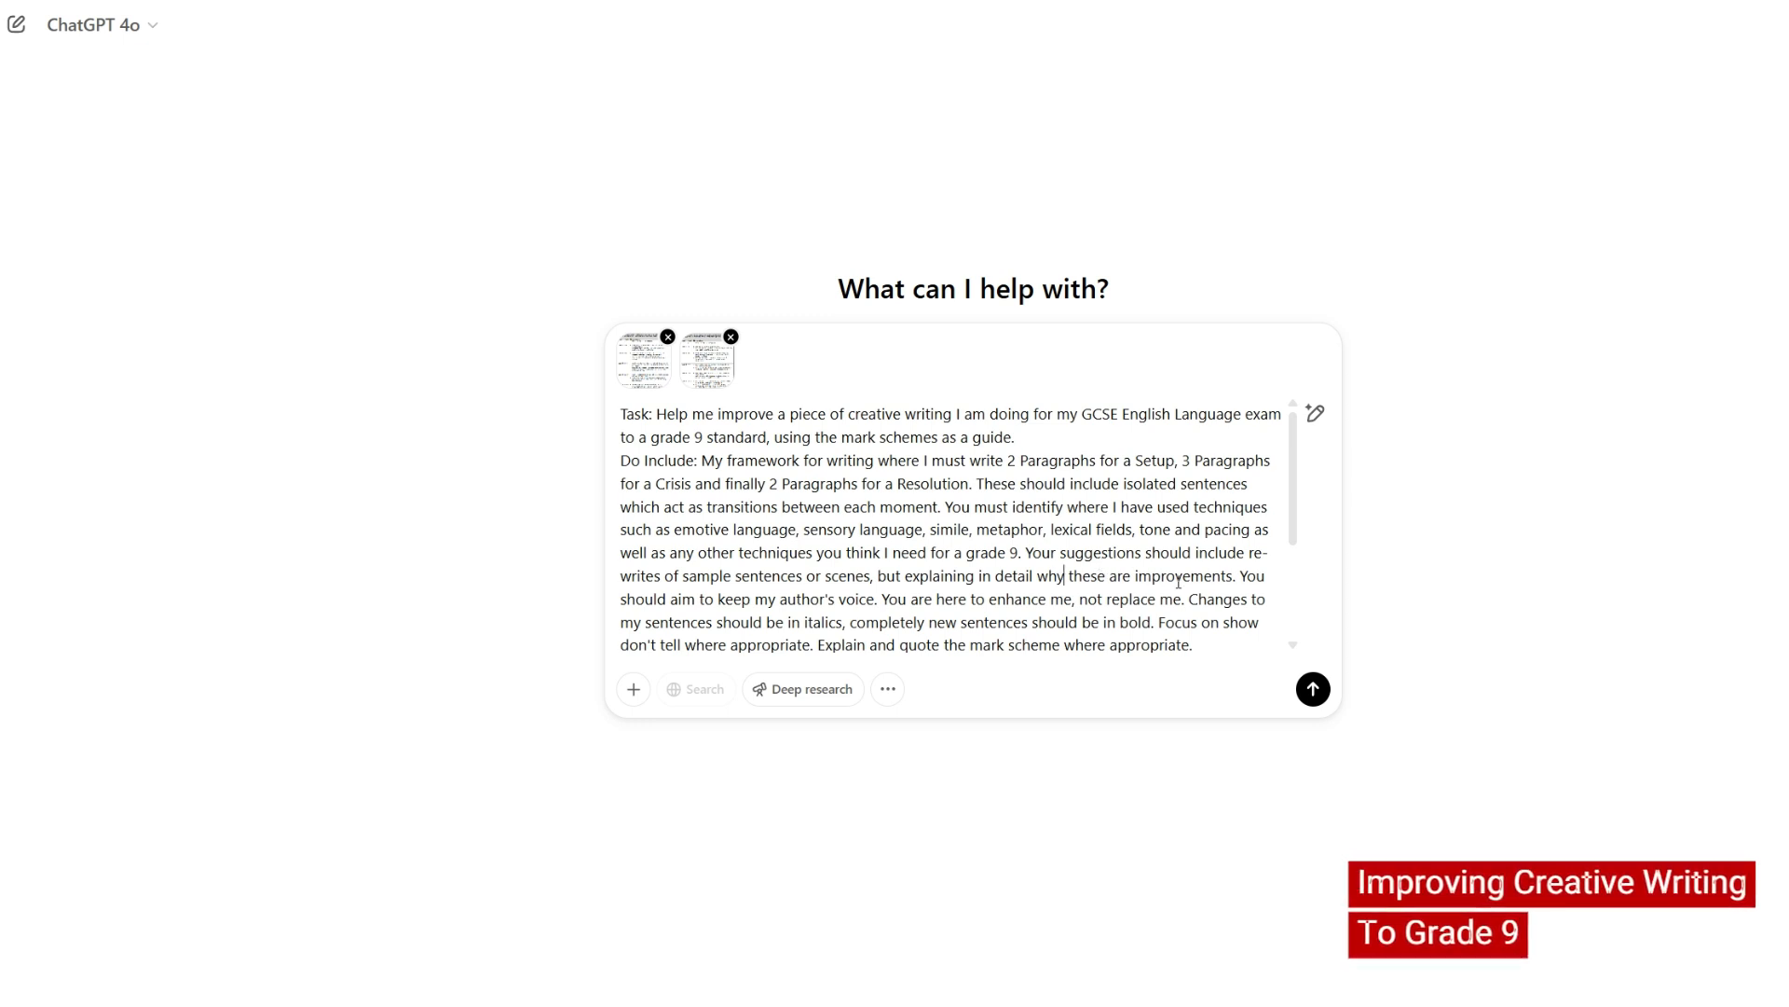
- Review the prompt's instructions on author's voice, italic and bold changes, the Don't include list and the Context section
drag(1240, 578, 1269, 581)
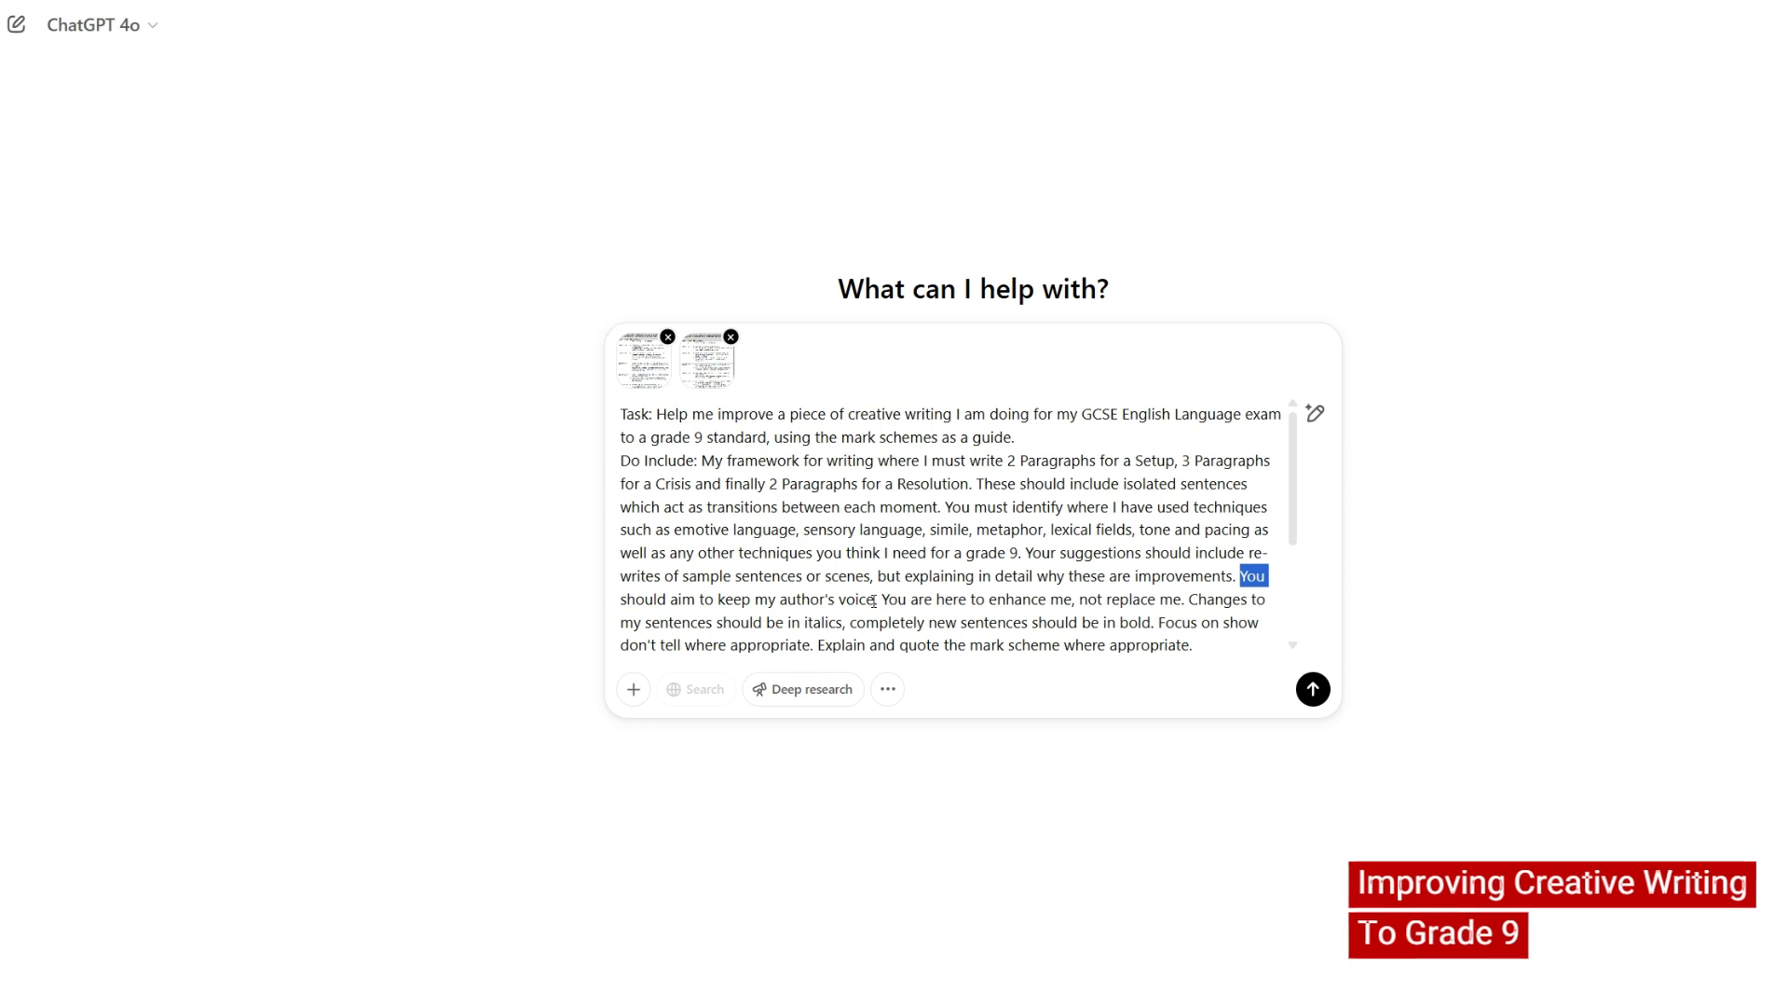
drag(876, 602, 751, 600)
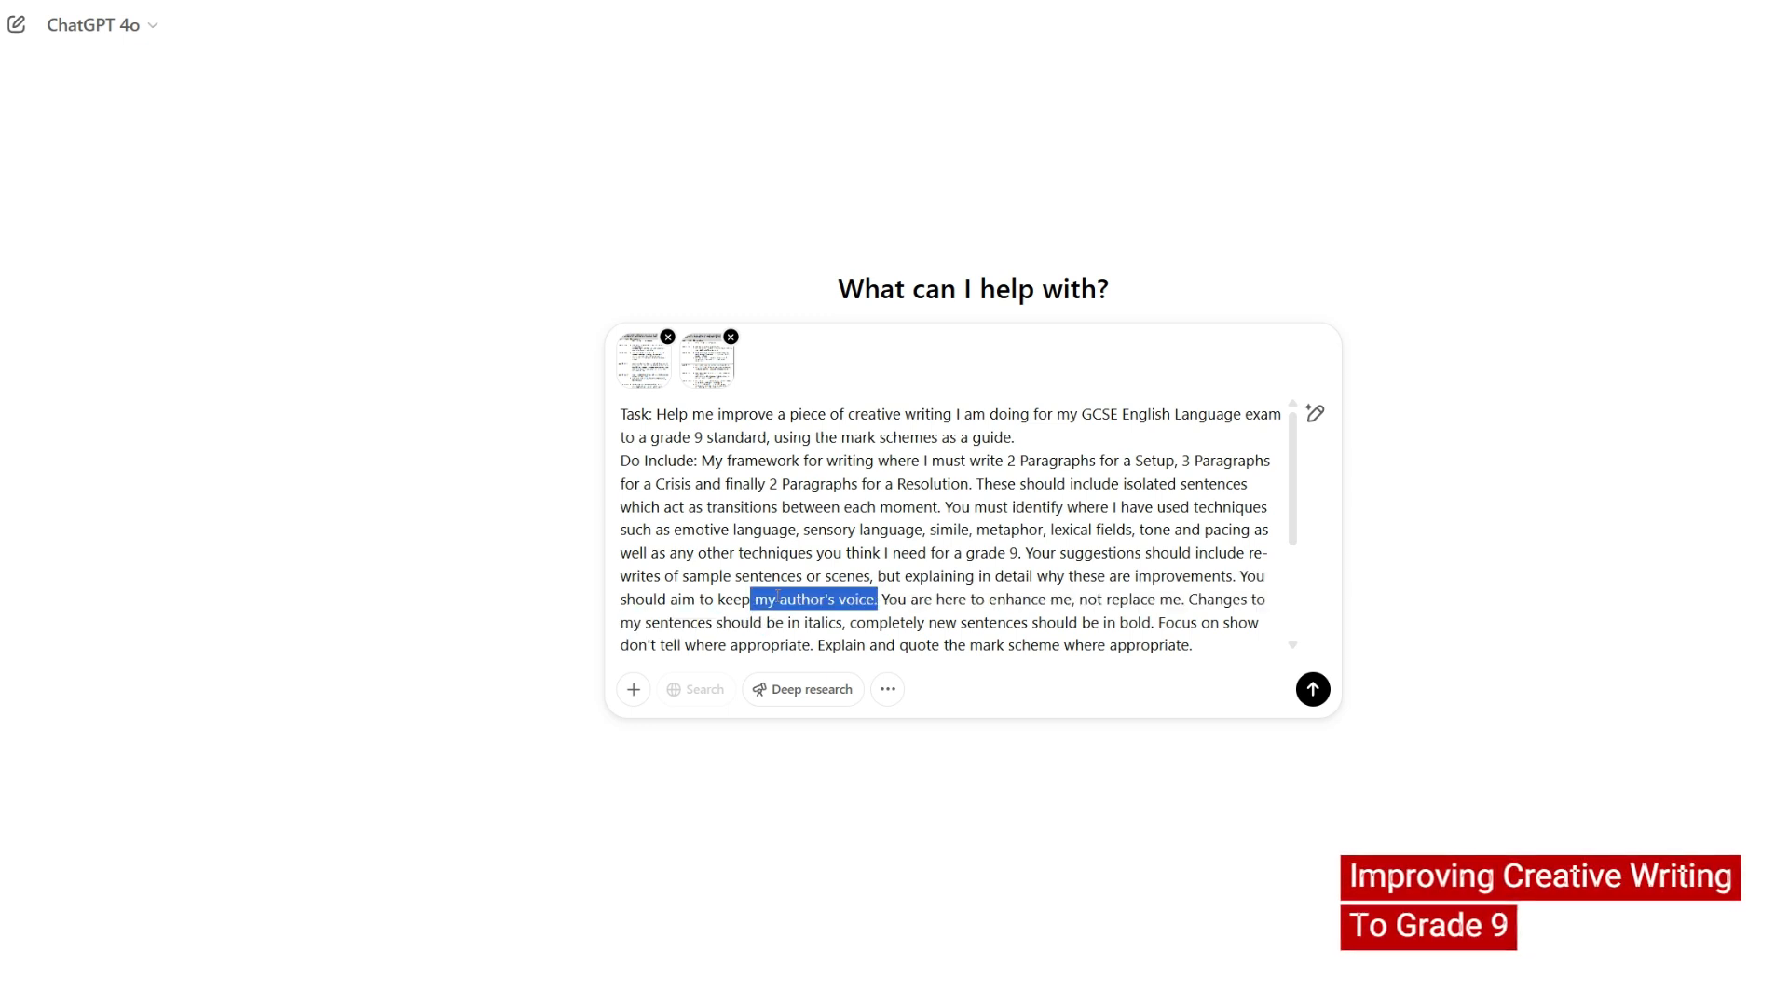
click(1043, 619)
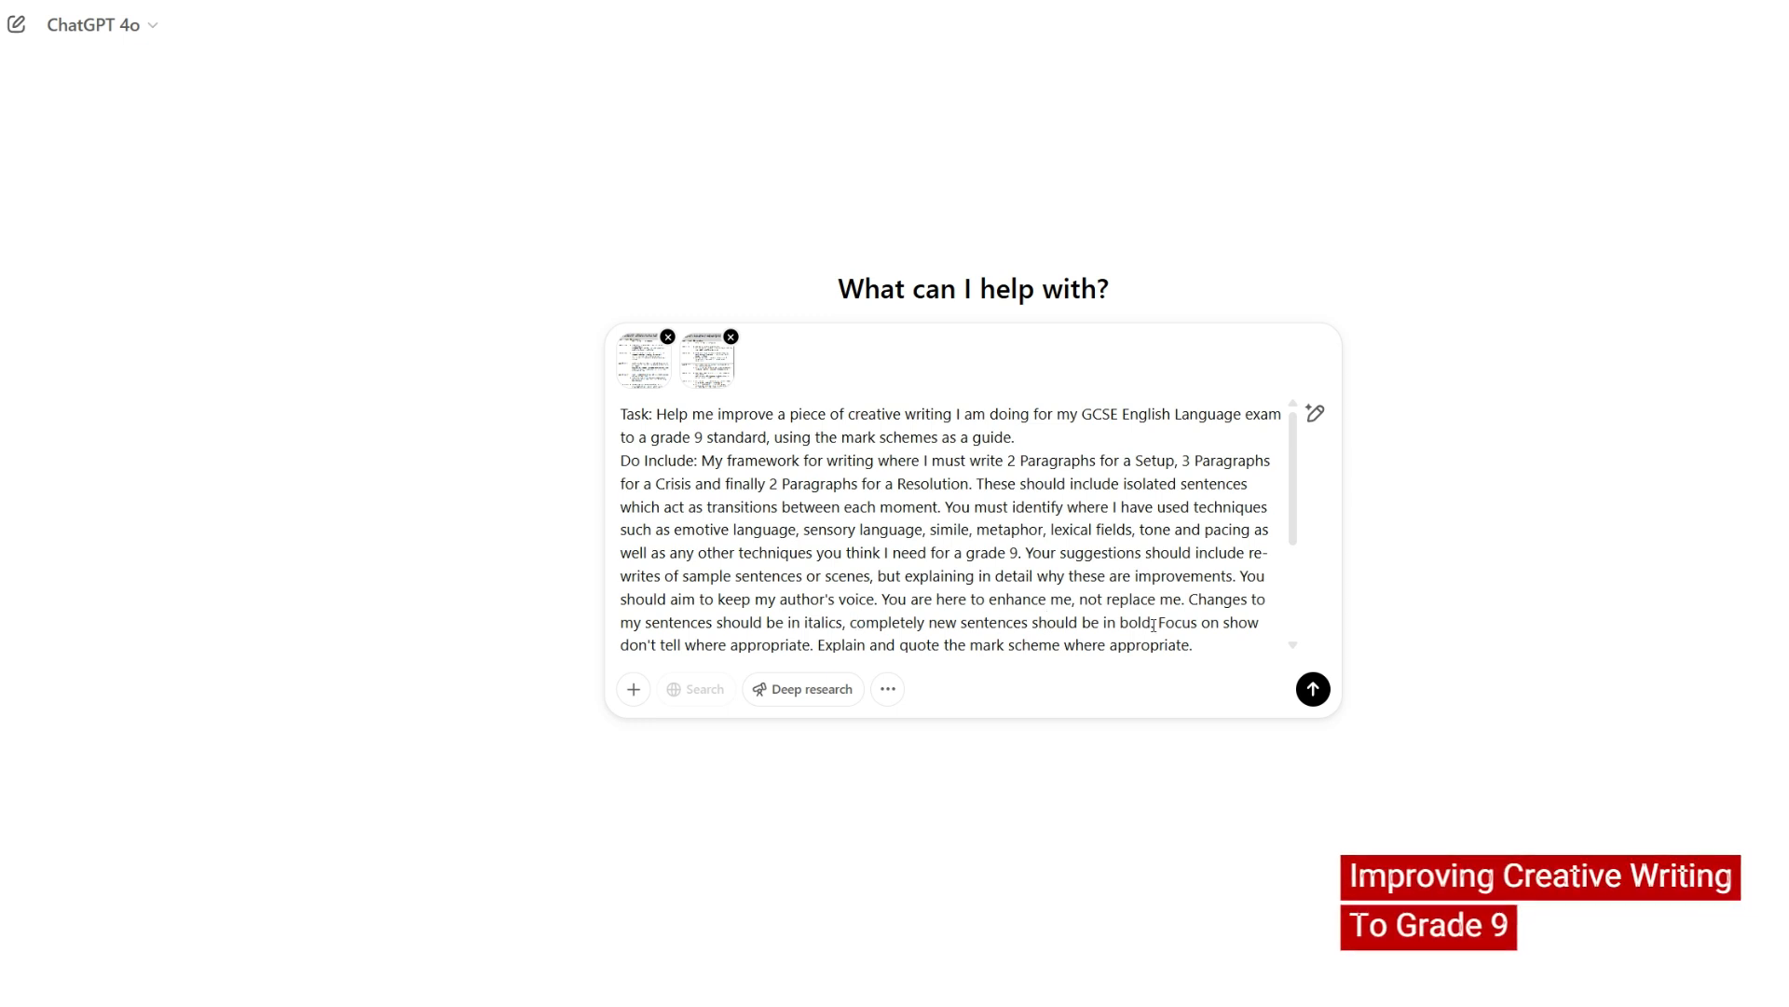
drag(1155, 622, 1190, 594)
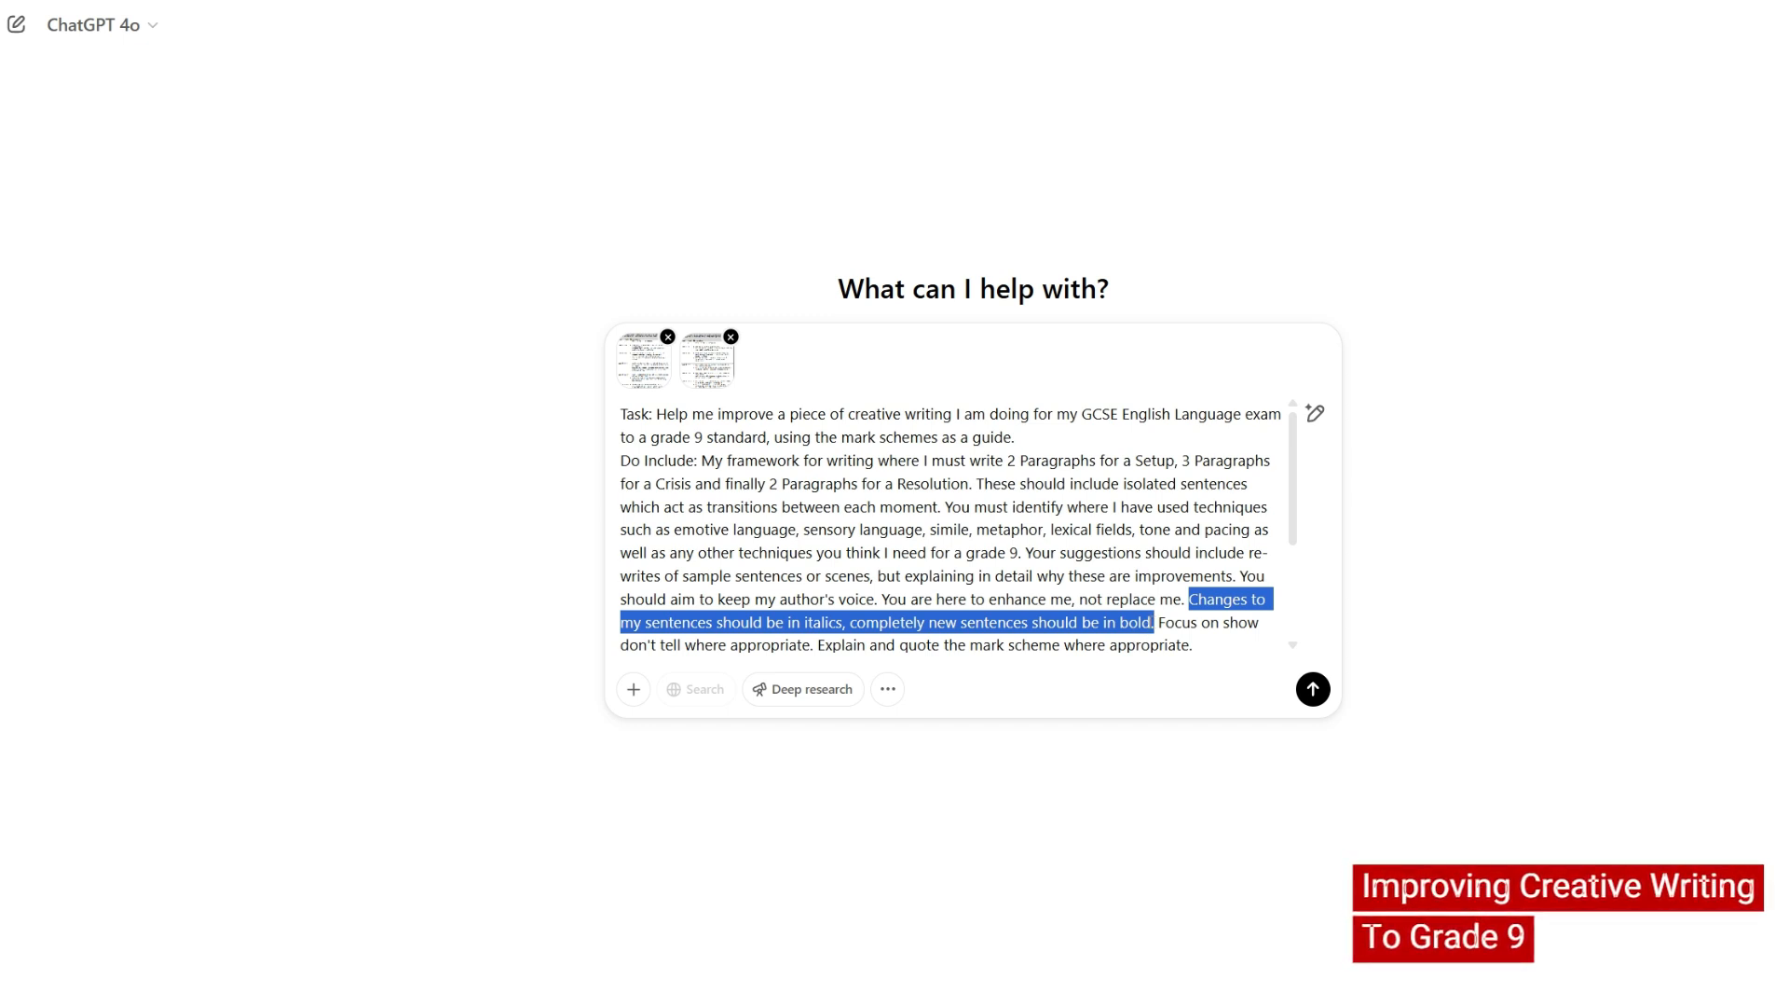
click(1013, 547)
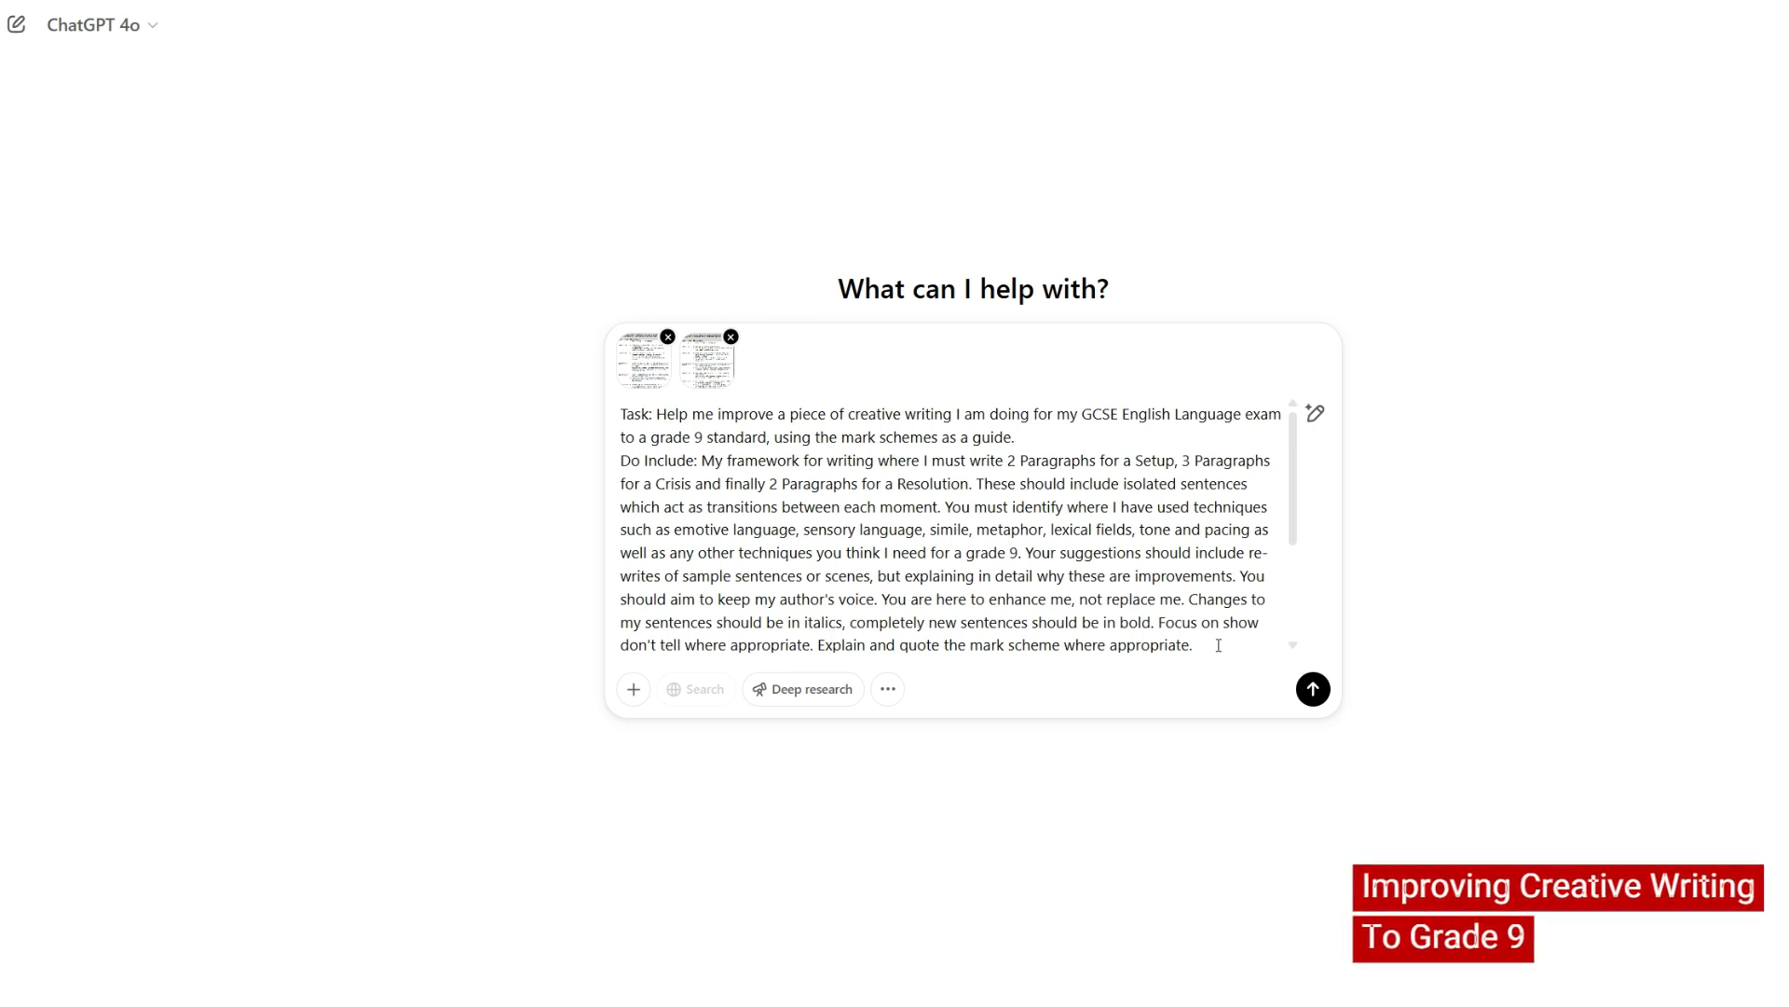
scroll(1147, 578, down, 2)
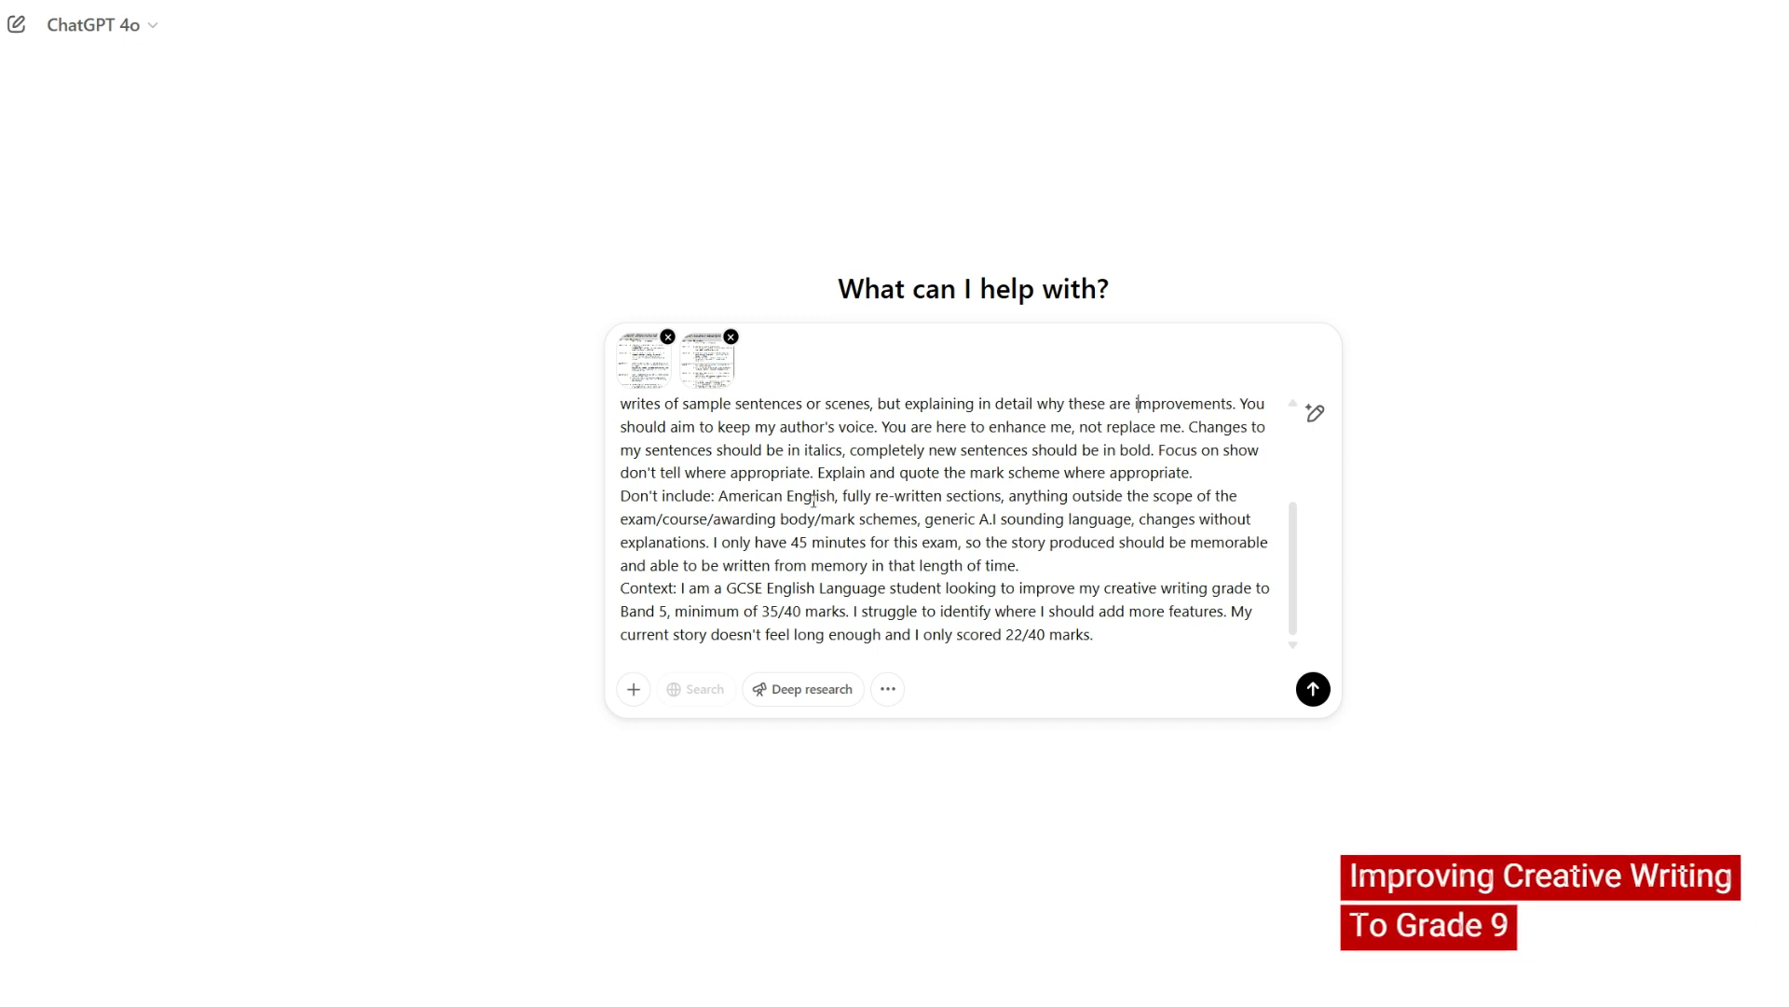
drag(841, 496, 937, 495)
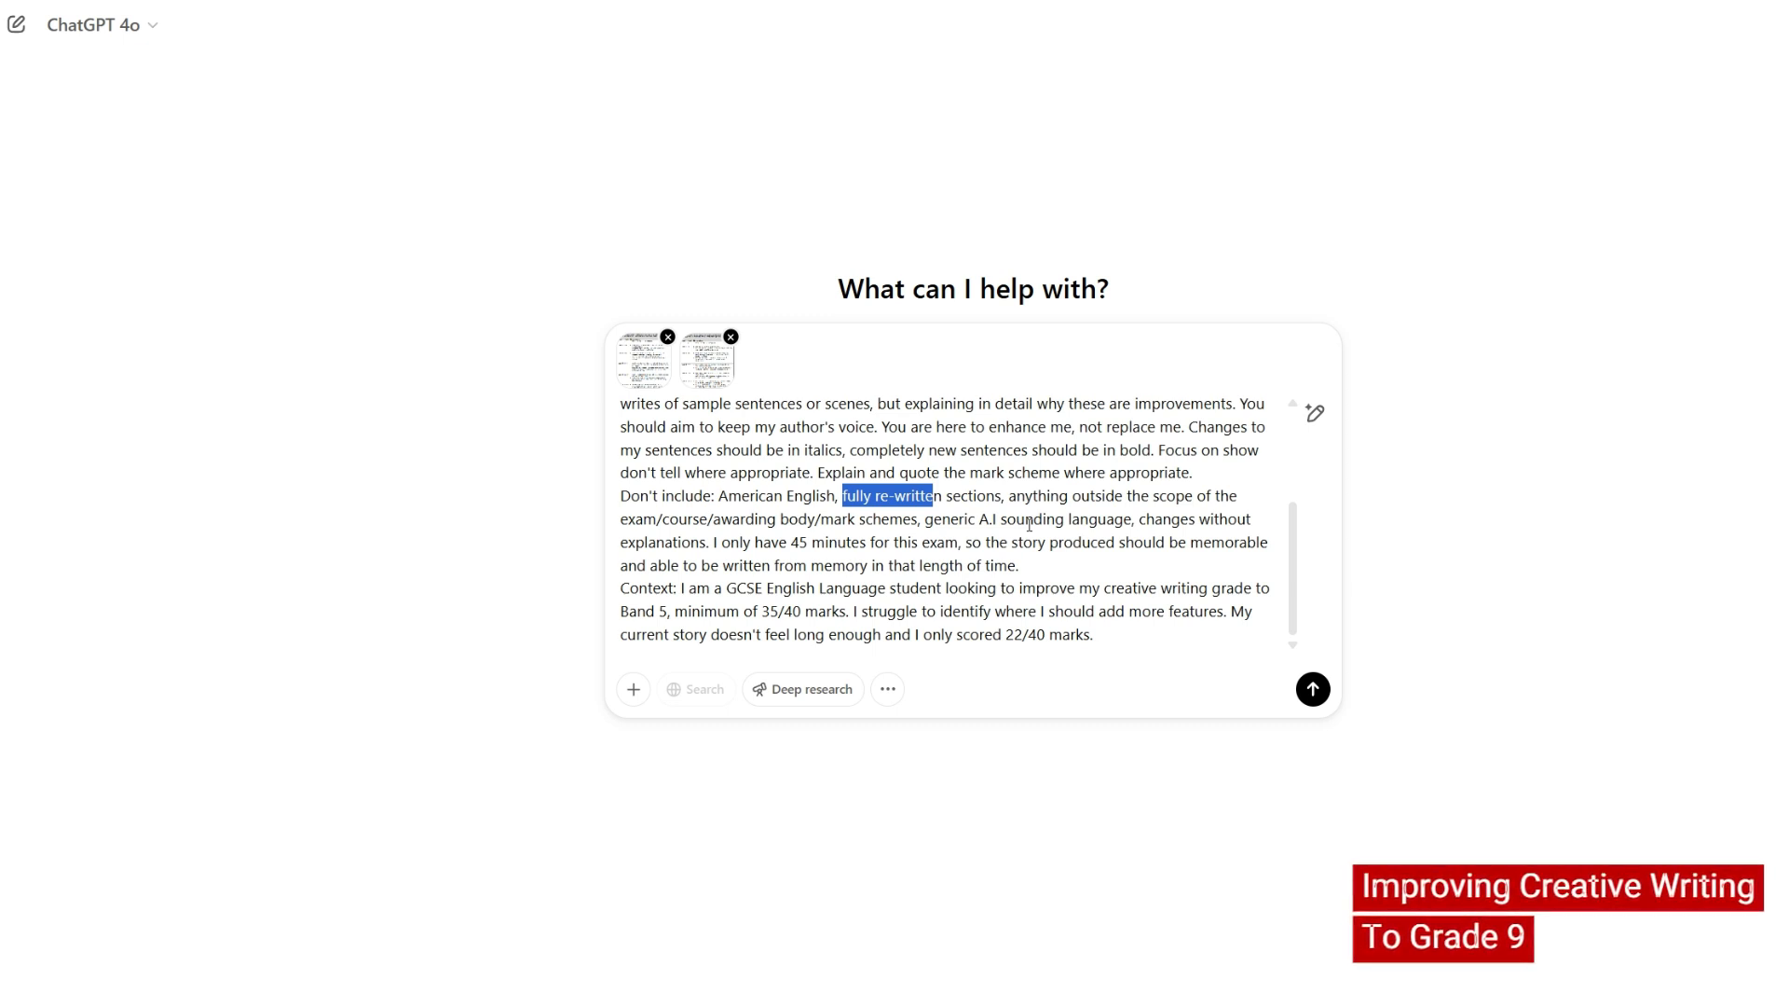
click(854, 630)
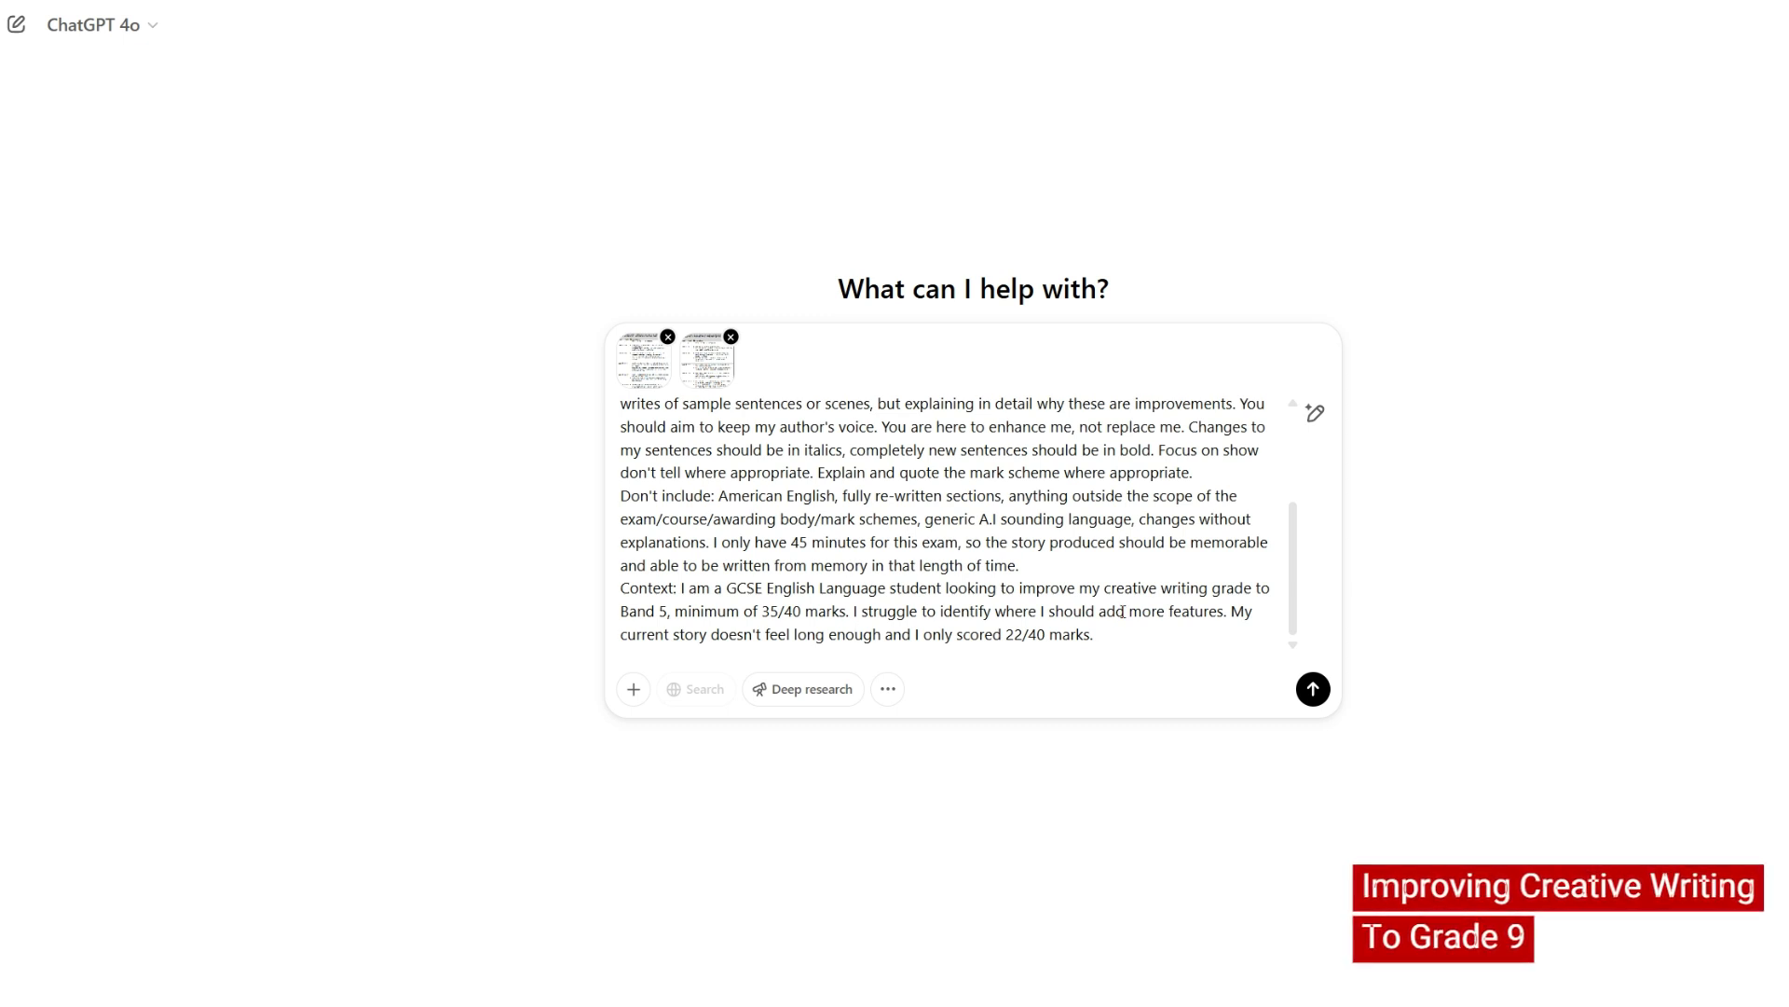
- Add the sky city story below the Context section, separated by a blank line, and submit the prompt
click(1113, 625)
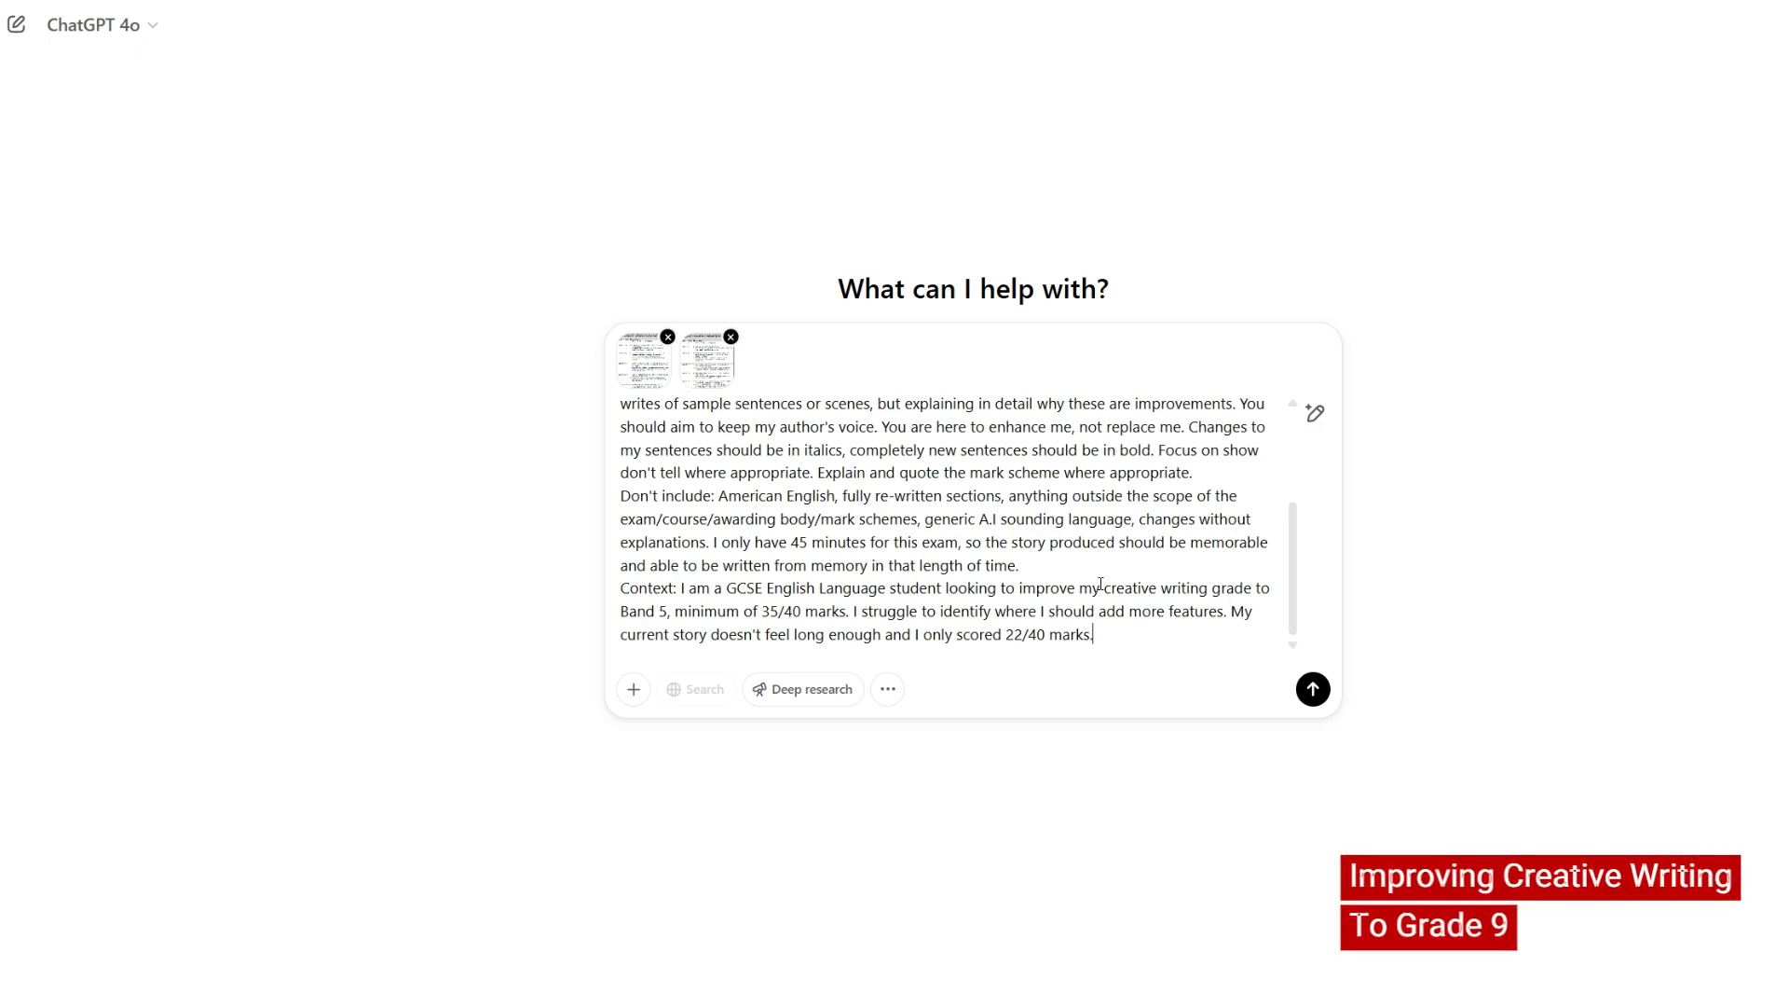
scroll(1101, 583, up, 2)
scroll(1100, 583, down, 3)
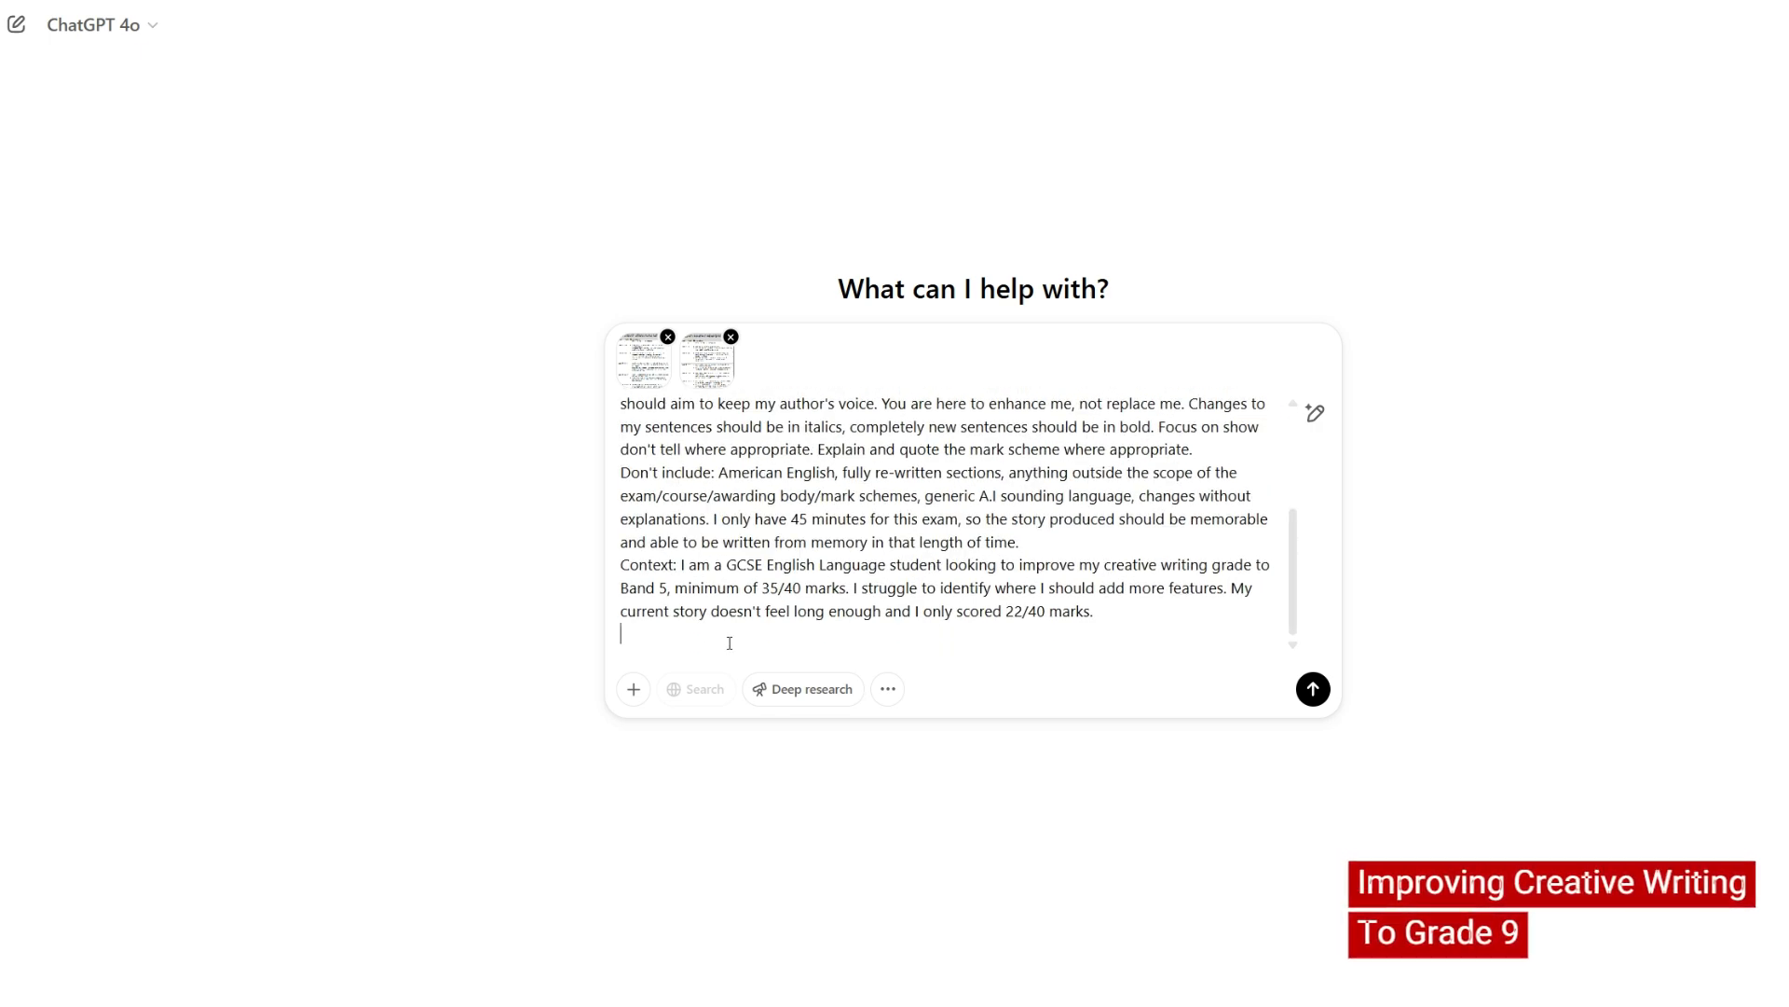
key(shift+Return)
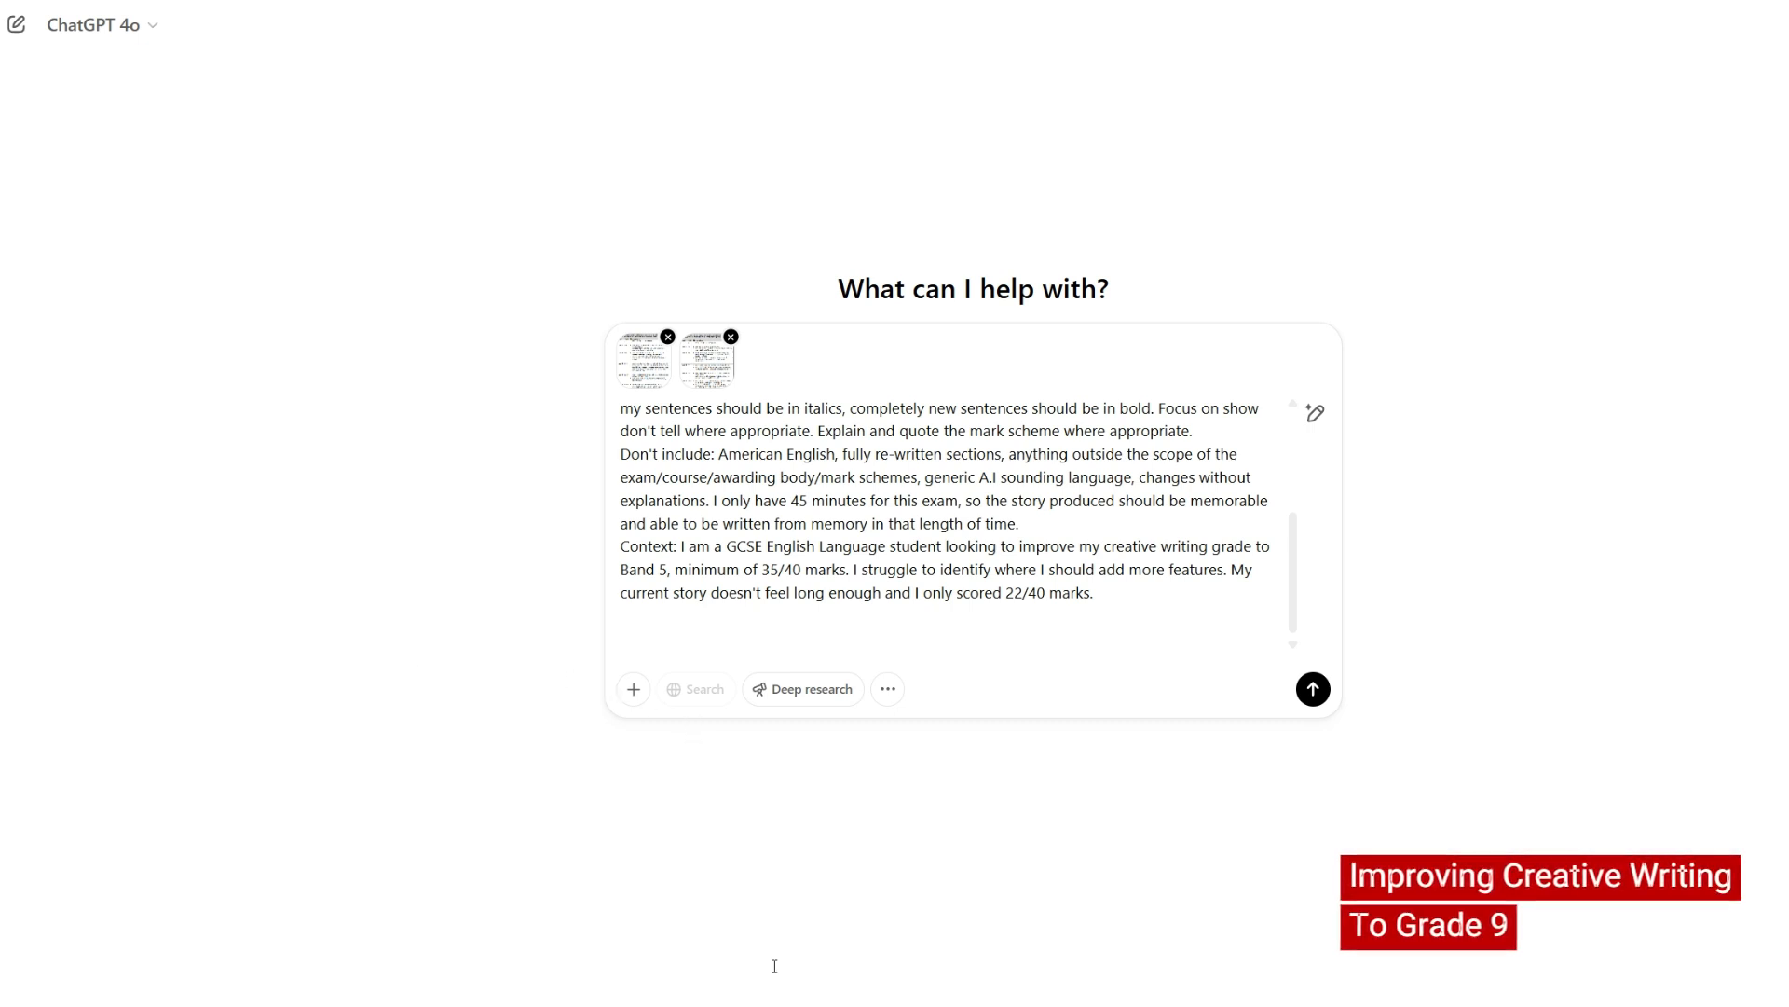
click(708, 631)
key(shift+Return)
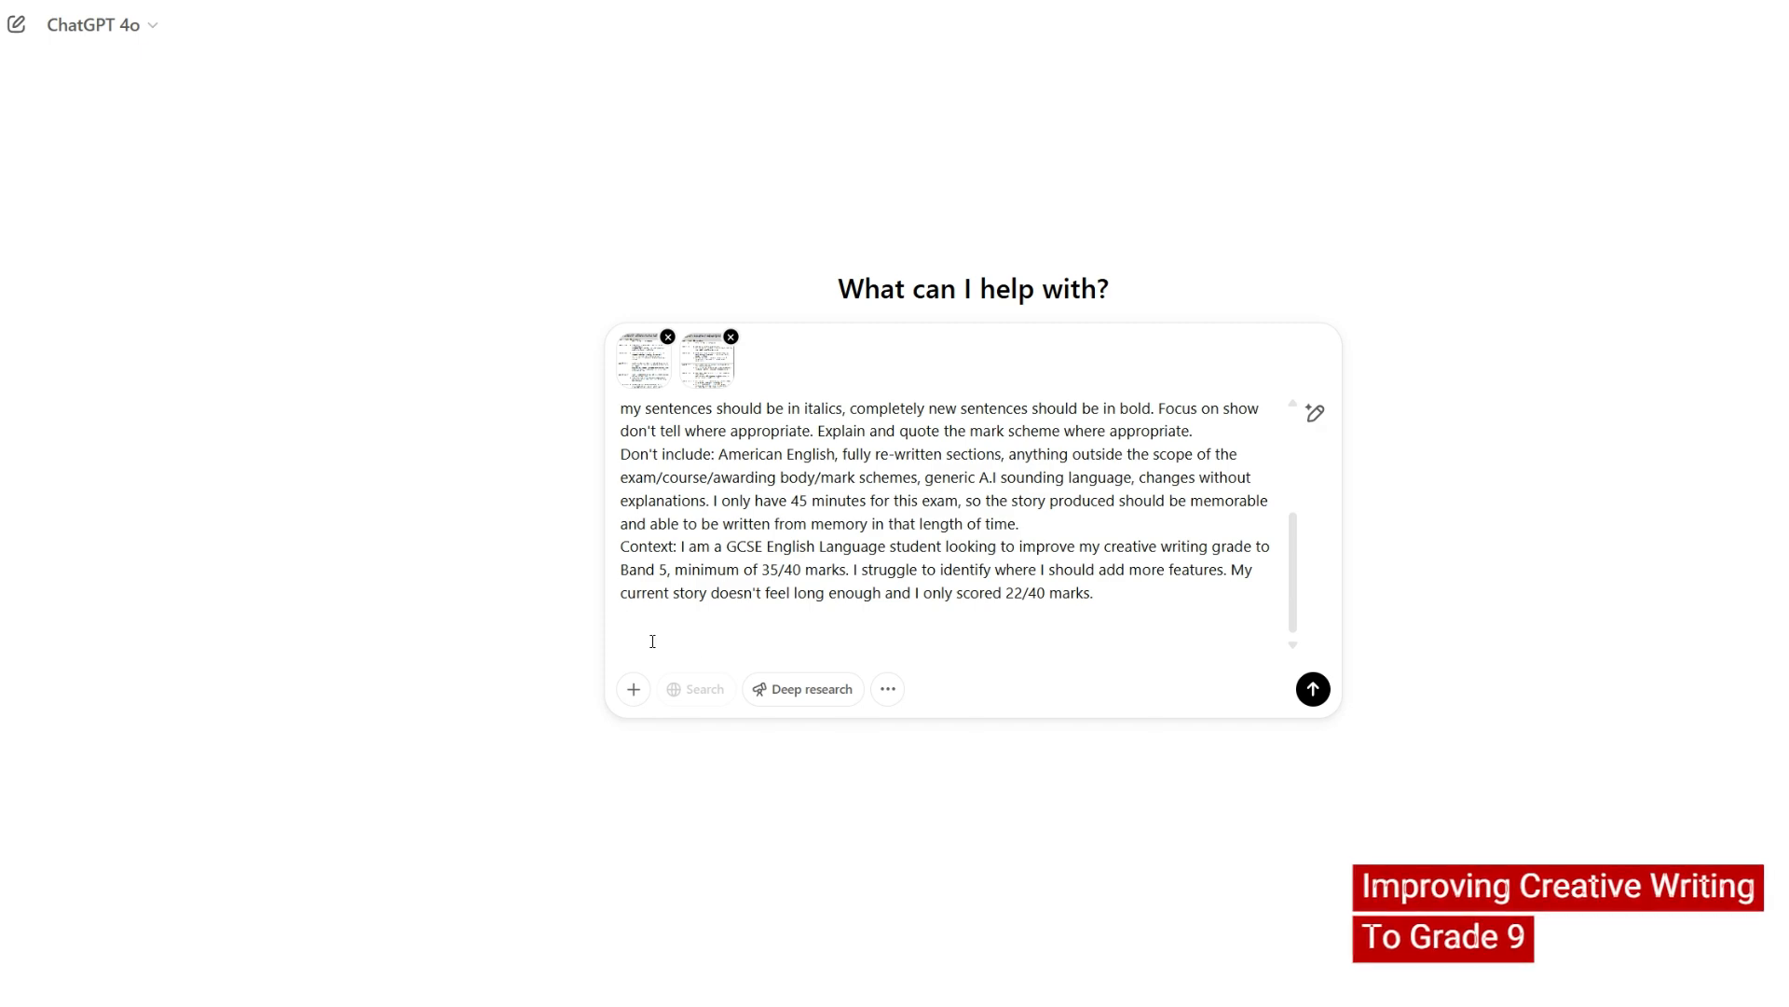
scroll(652, 641, up, 5)
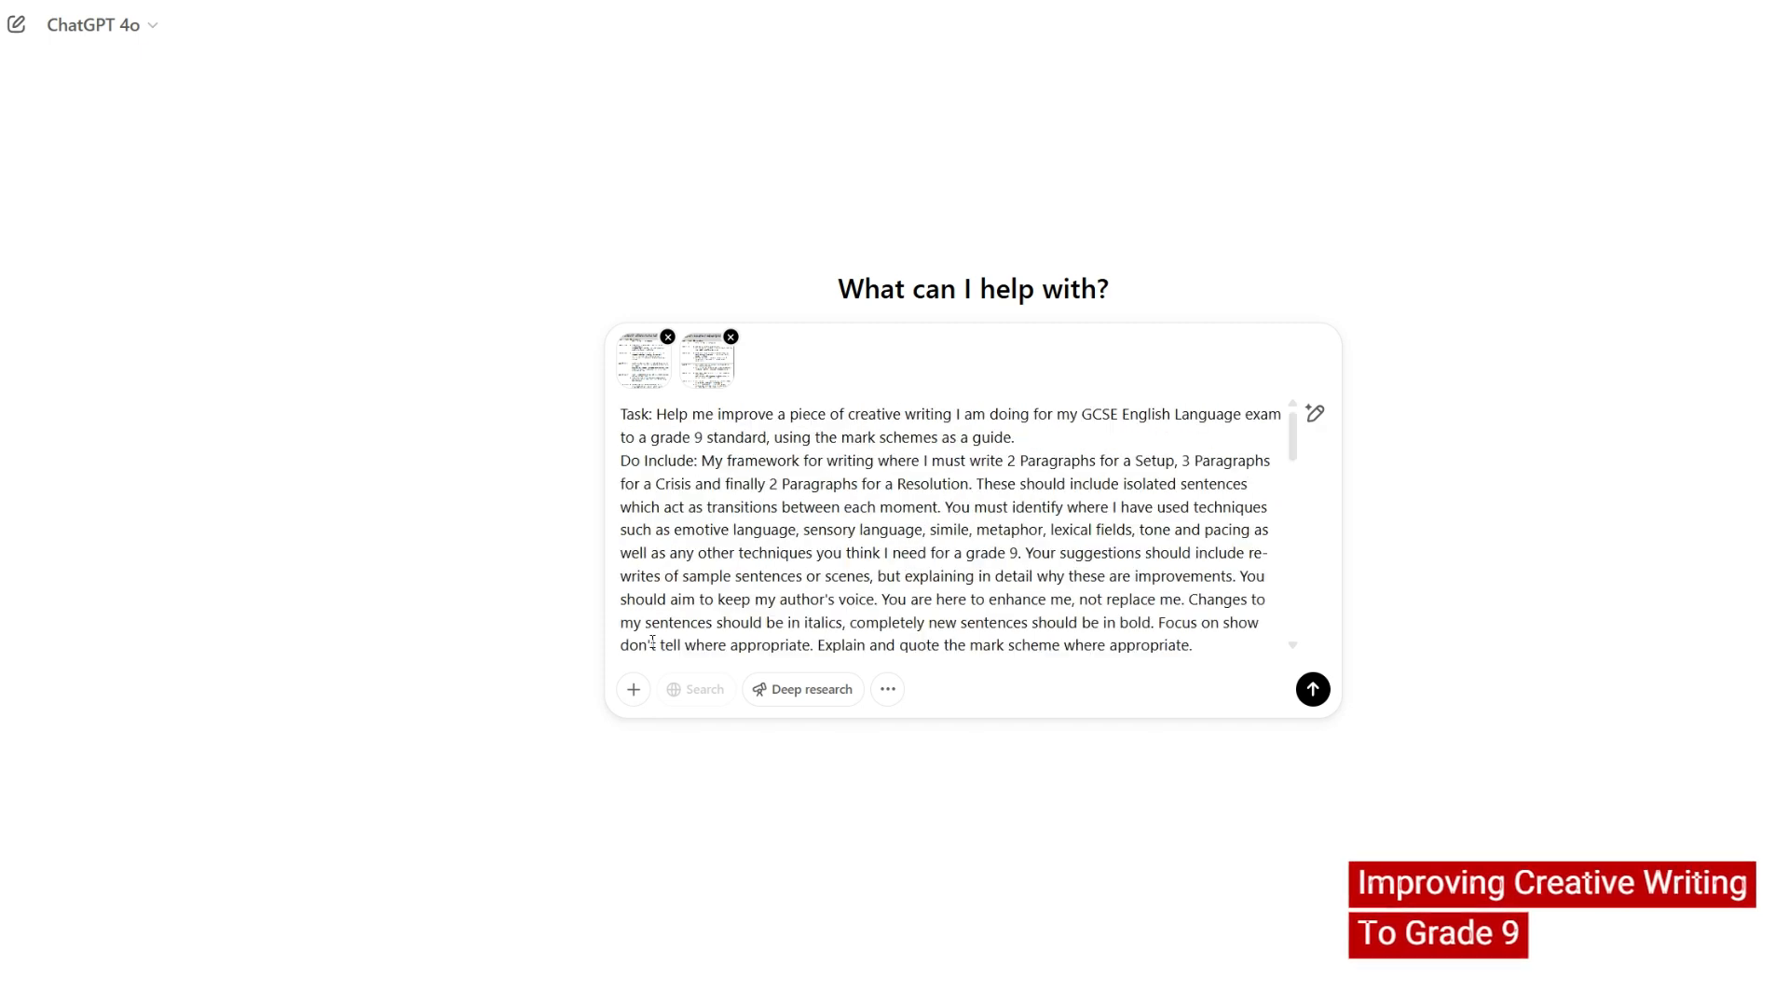
scroll(807, 601, down, 6)
scroll(811, 571, up, 4)
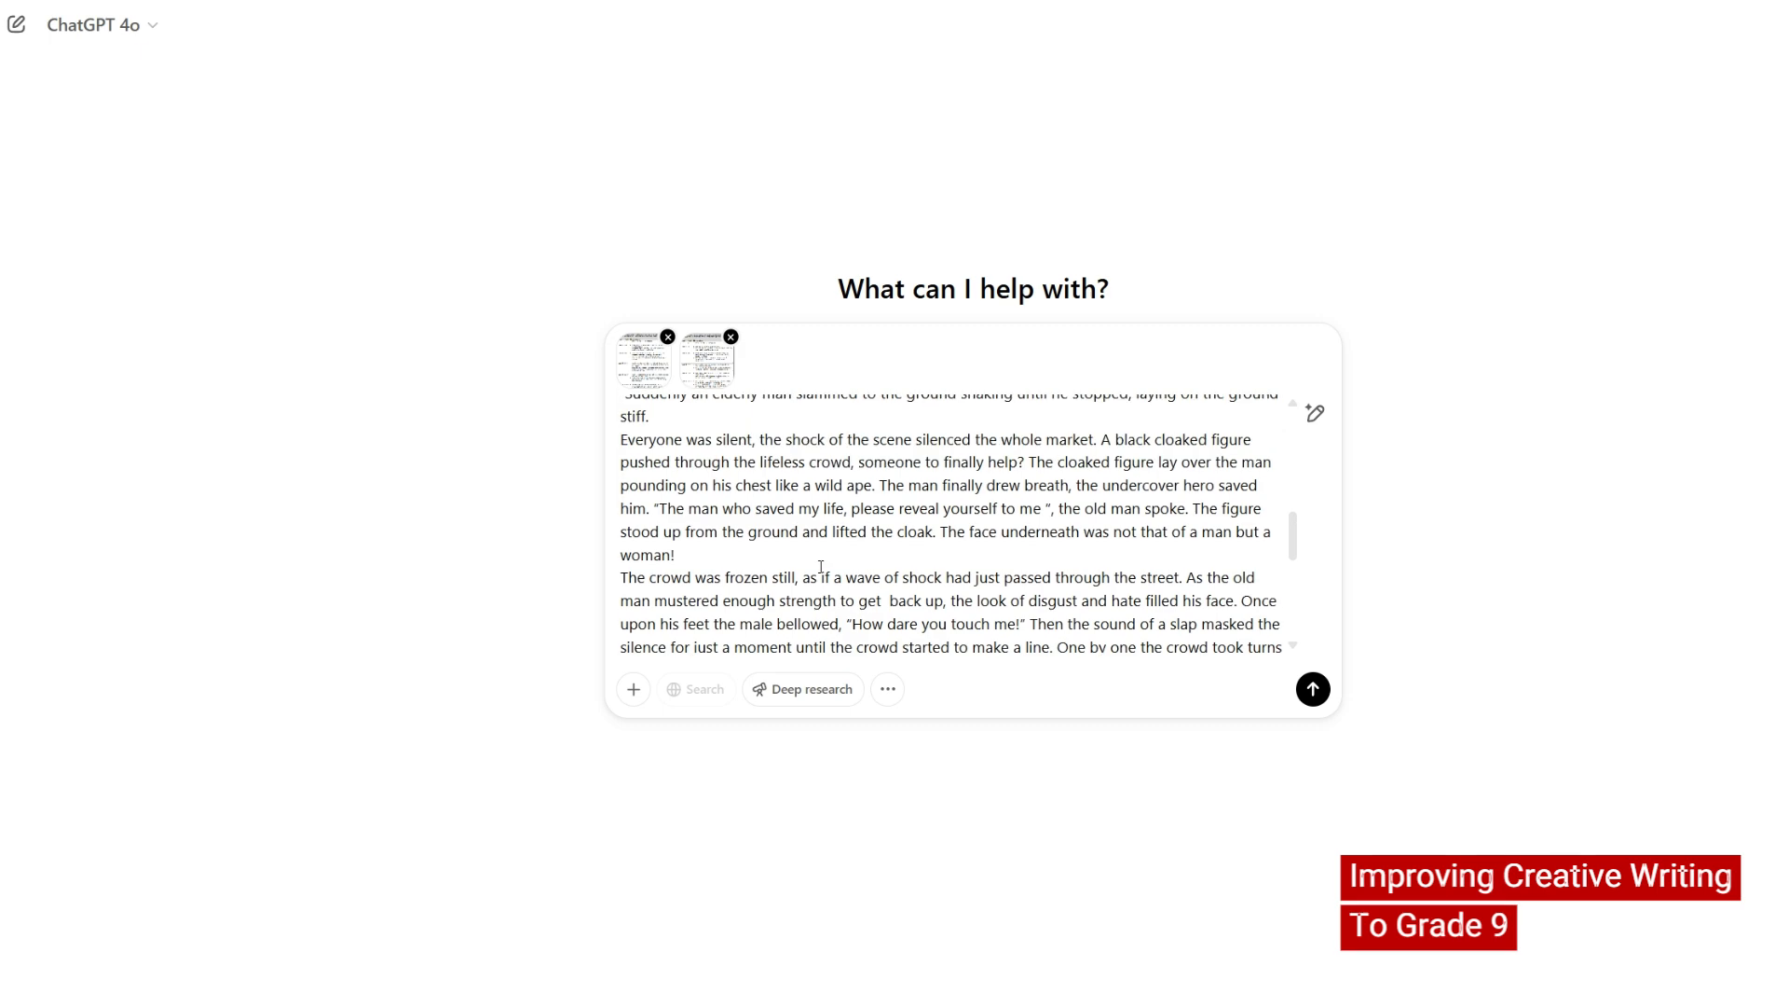
scroll(681, 501, down, 8)
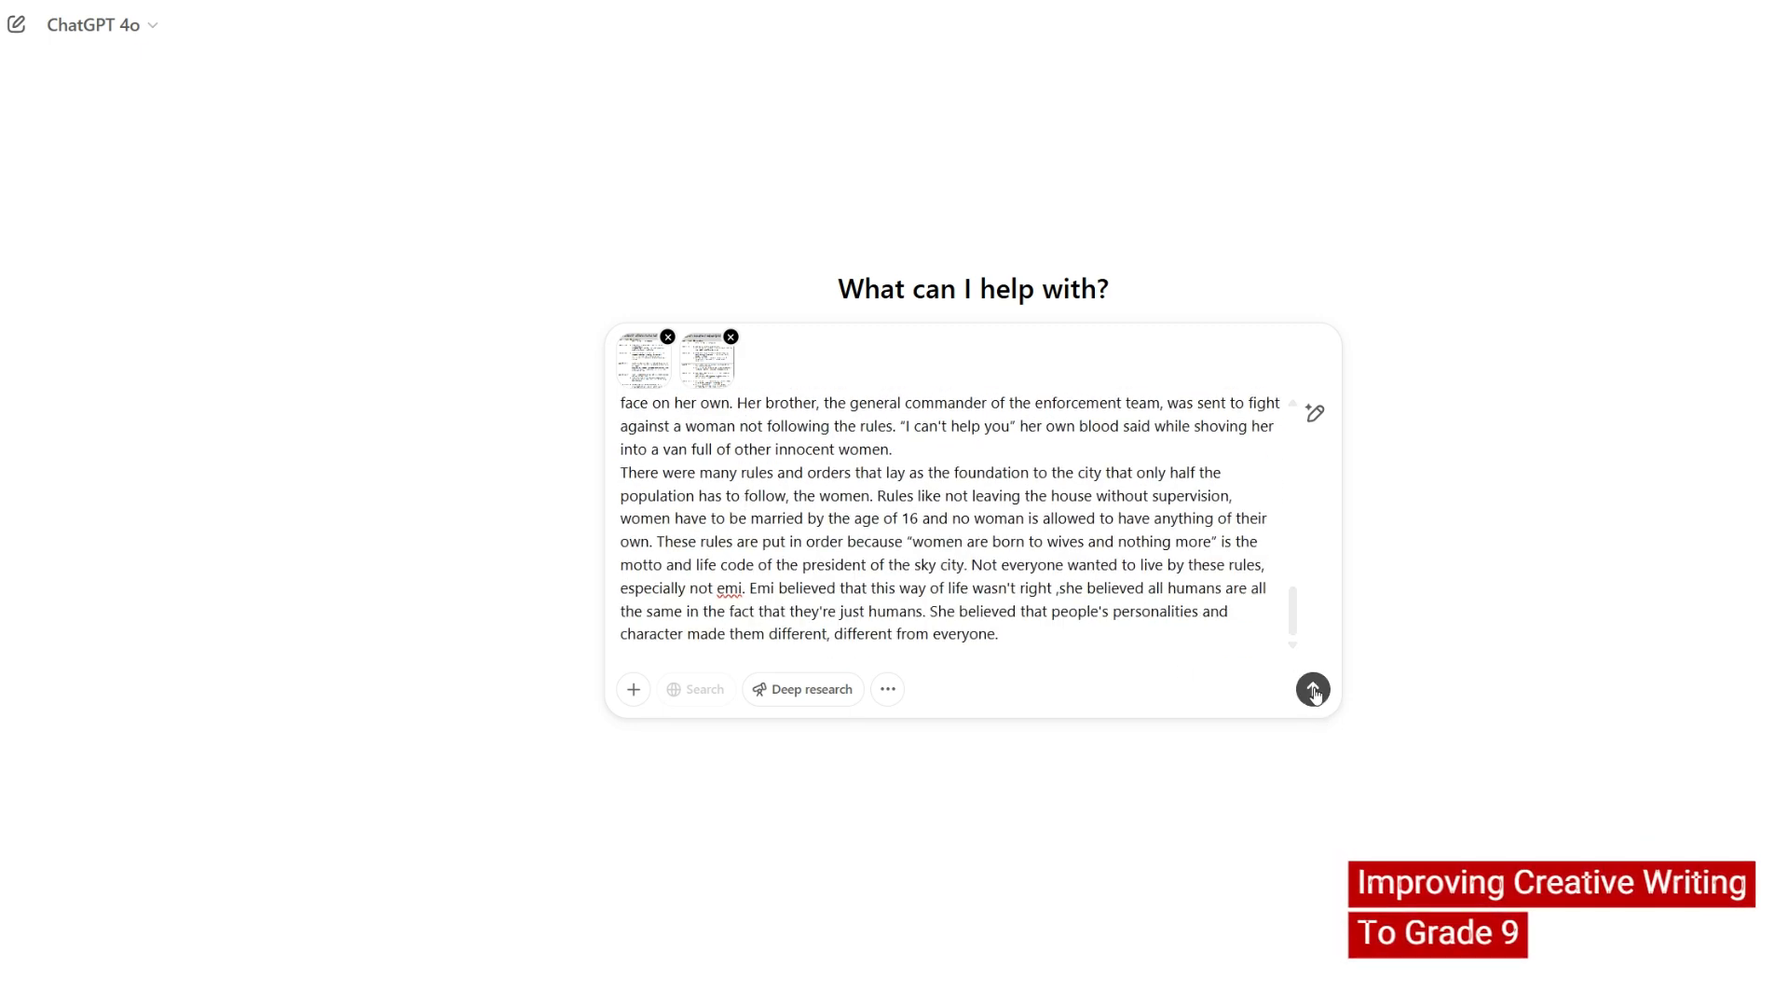
click(1314, 690)
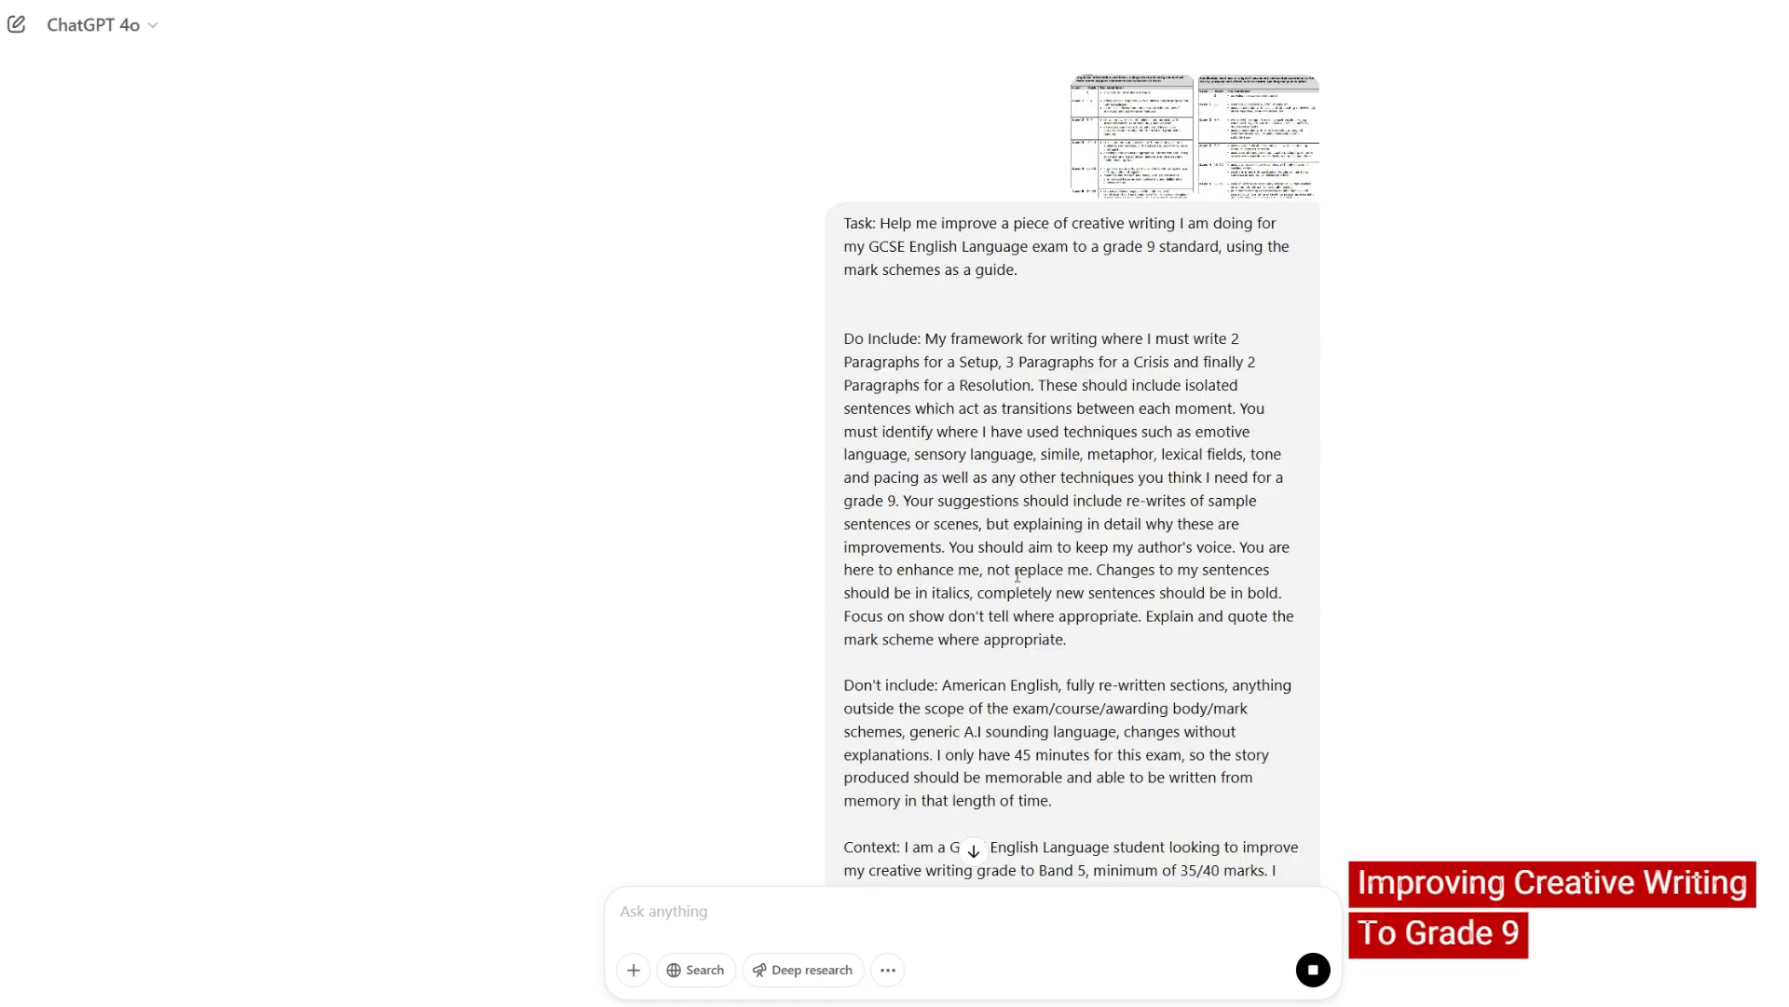
- Read the response's strengths, areas to improve for a Grade 9, and the improved setup paragraphs with their explanations
scroll(1009, 575, down, 3)
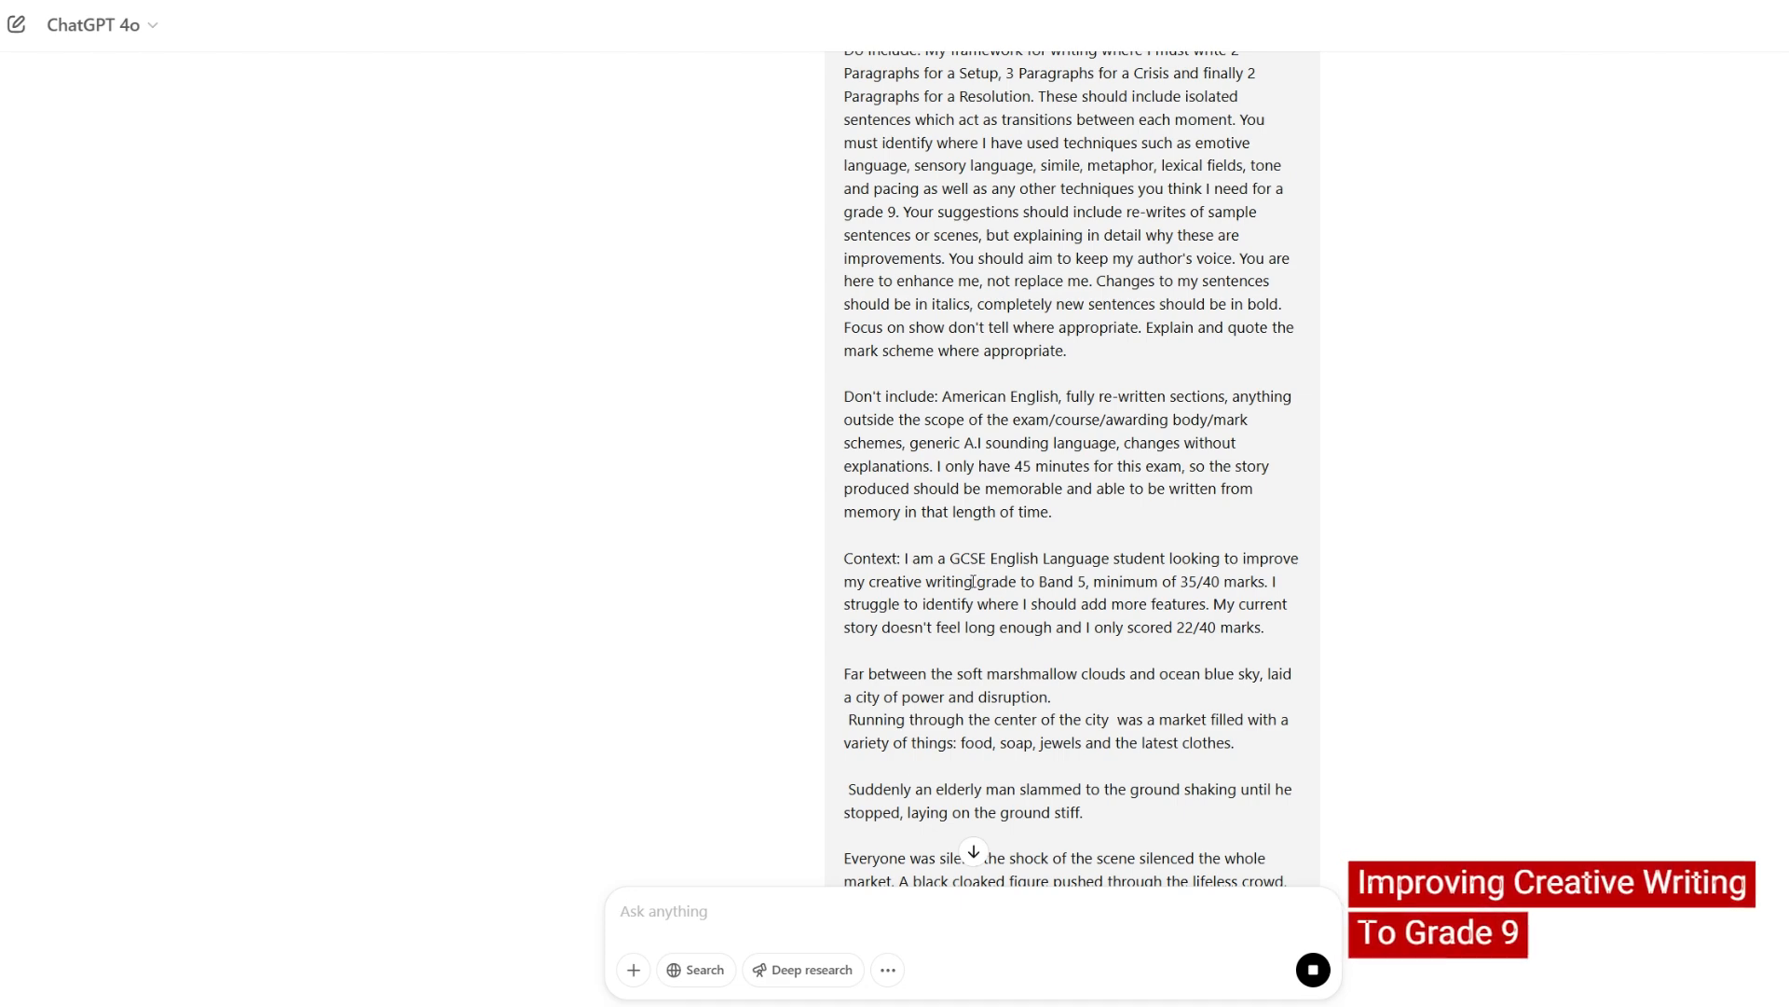
scroll(1087, 703, down, 5)
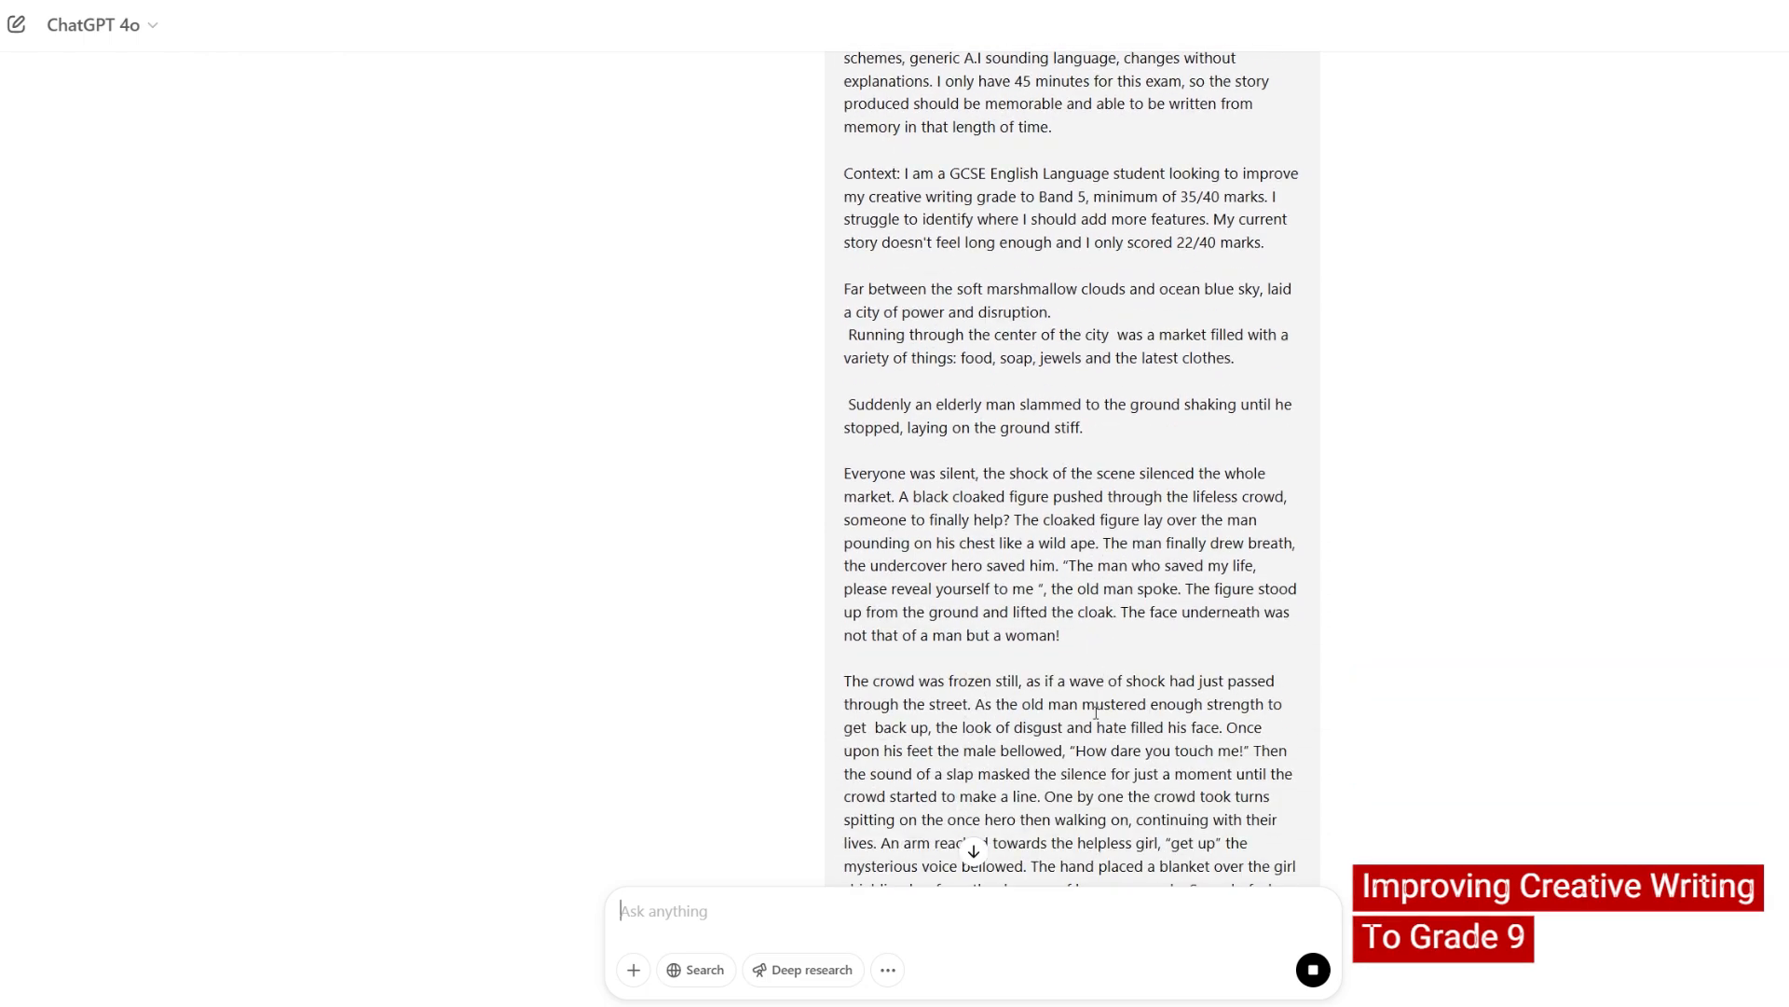
scroll(1087, 703, down, 10)
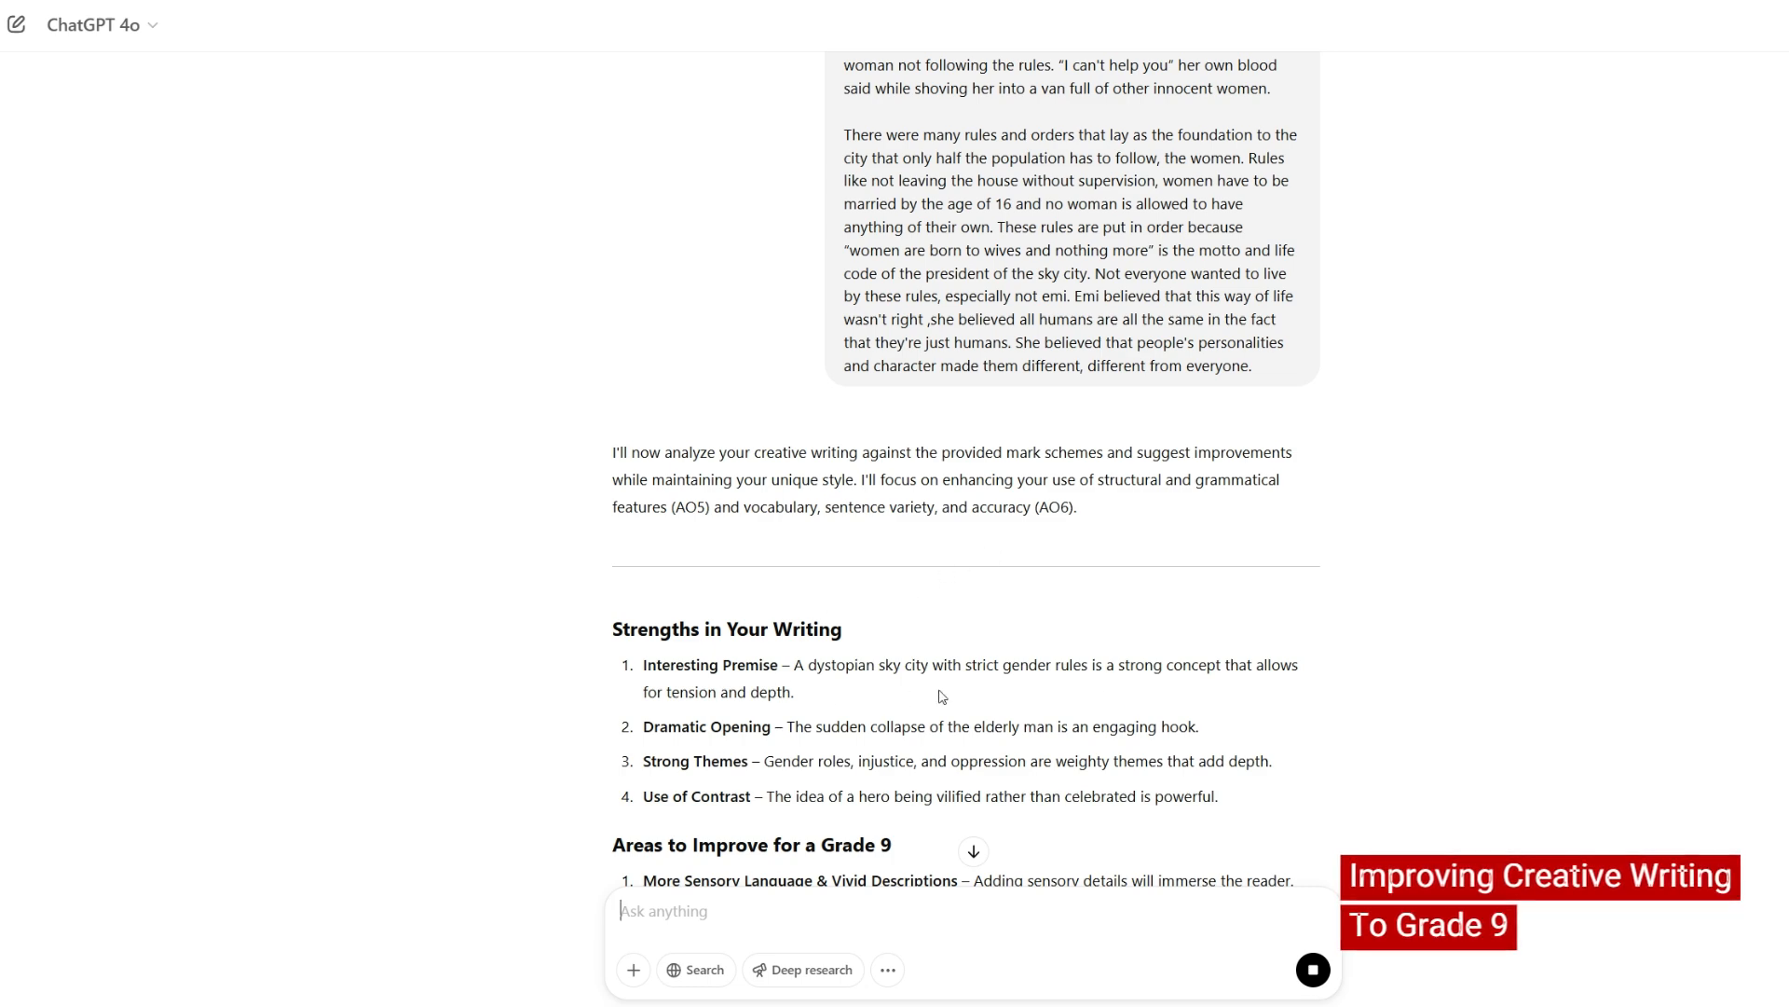
scroll(653, 685, down, 1)
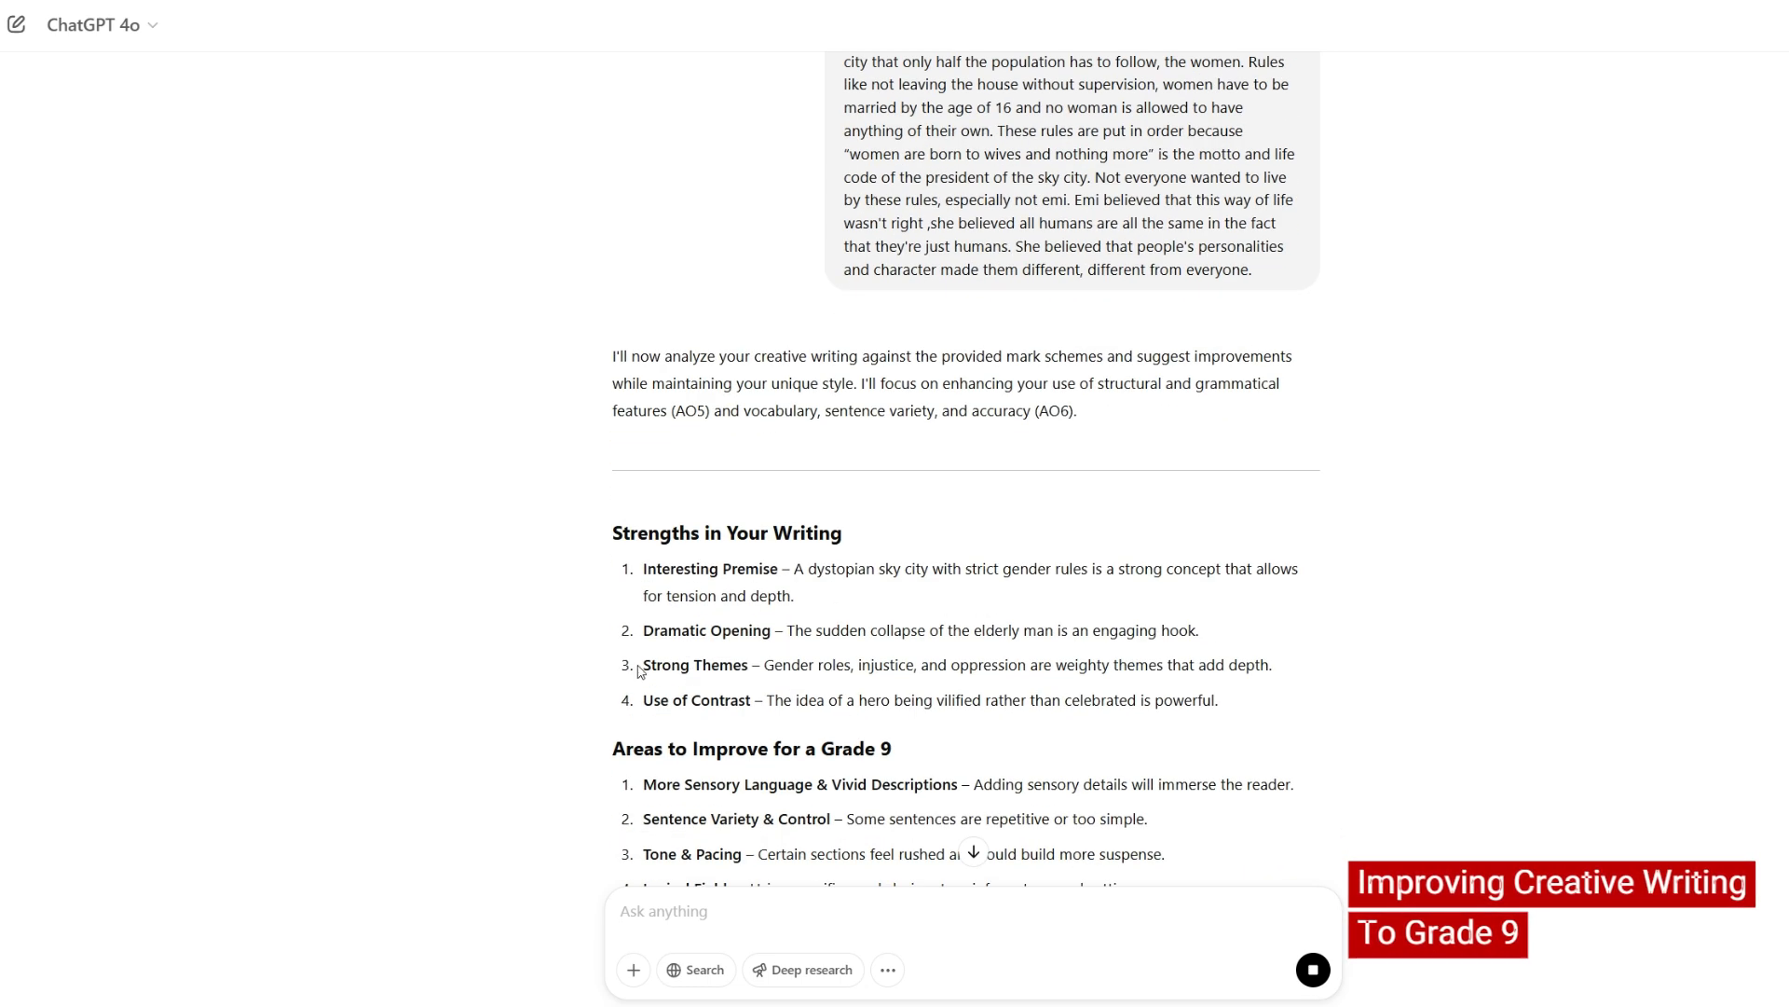
scroll(664, 707, down, 2)
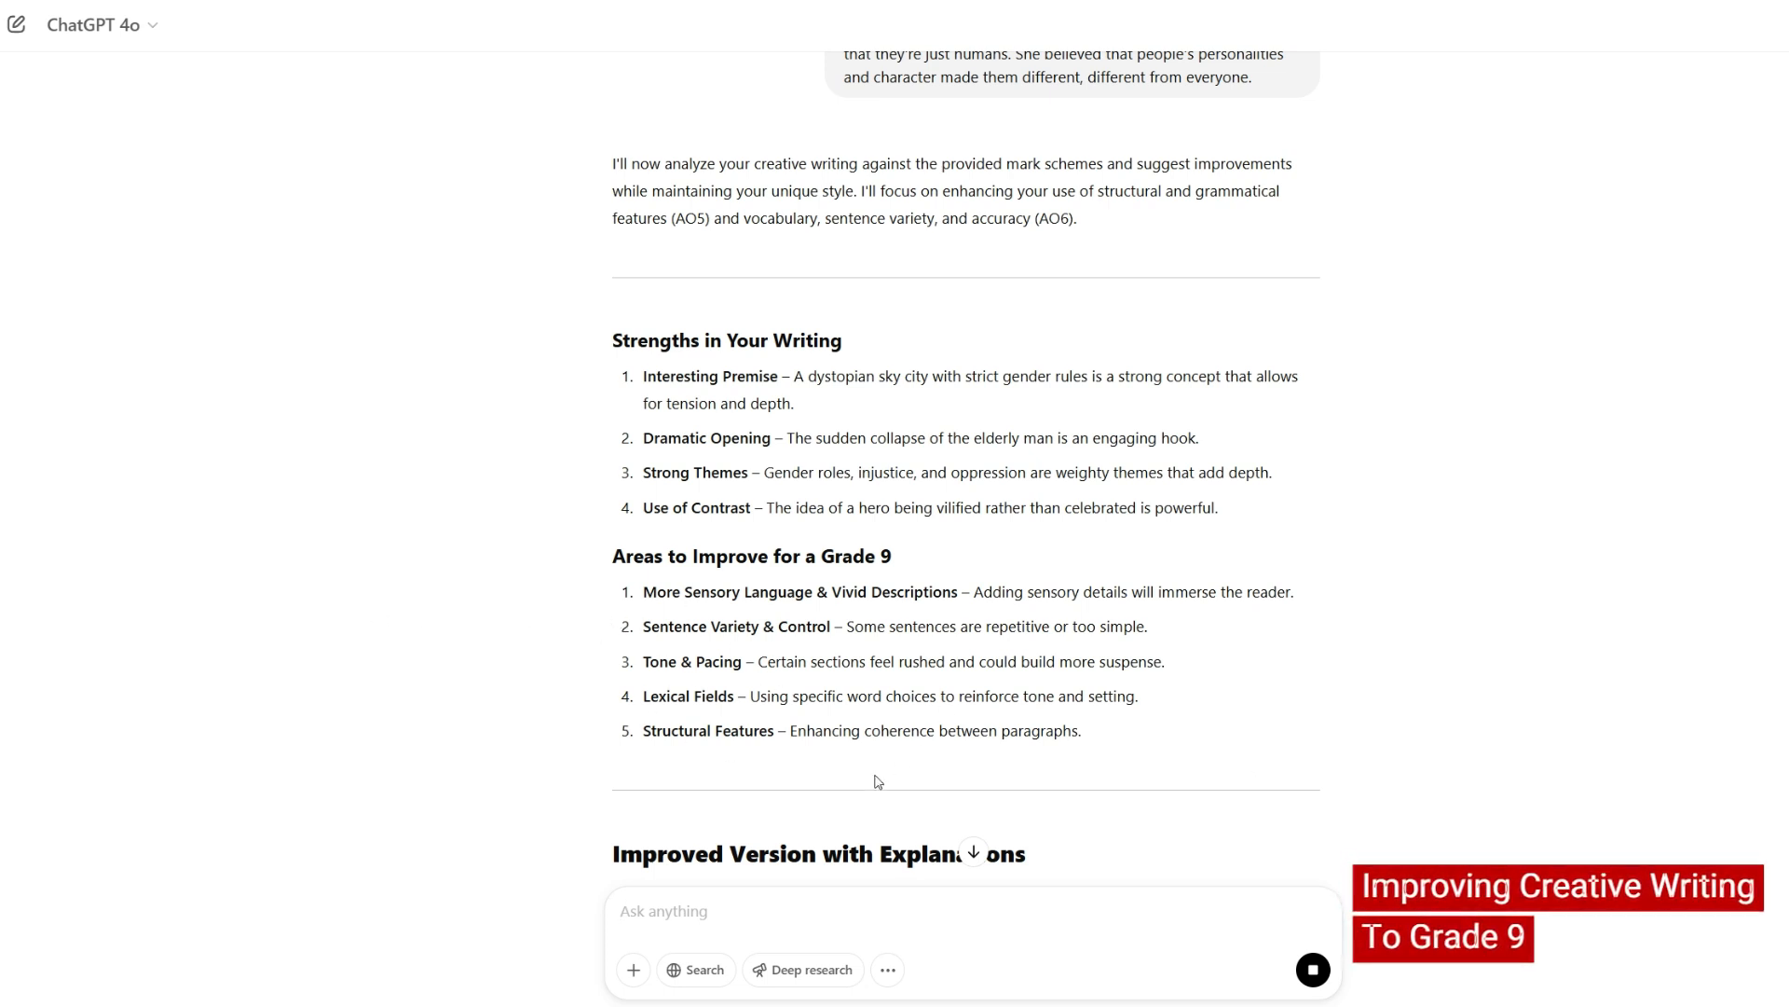
scroll(878, 781, down, 5)
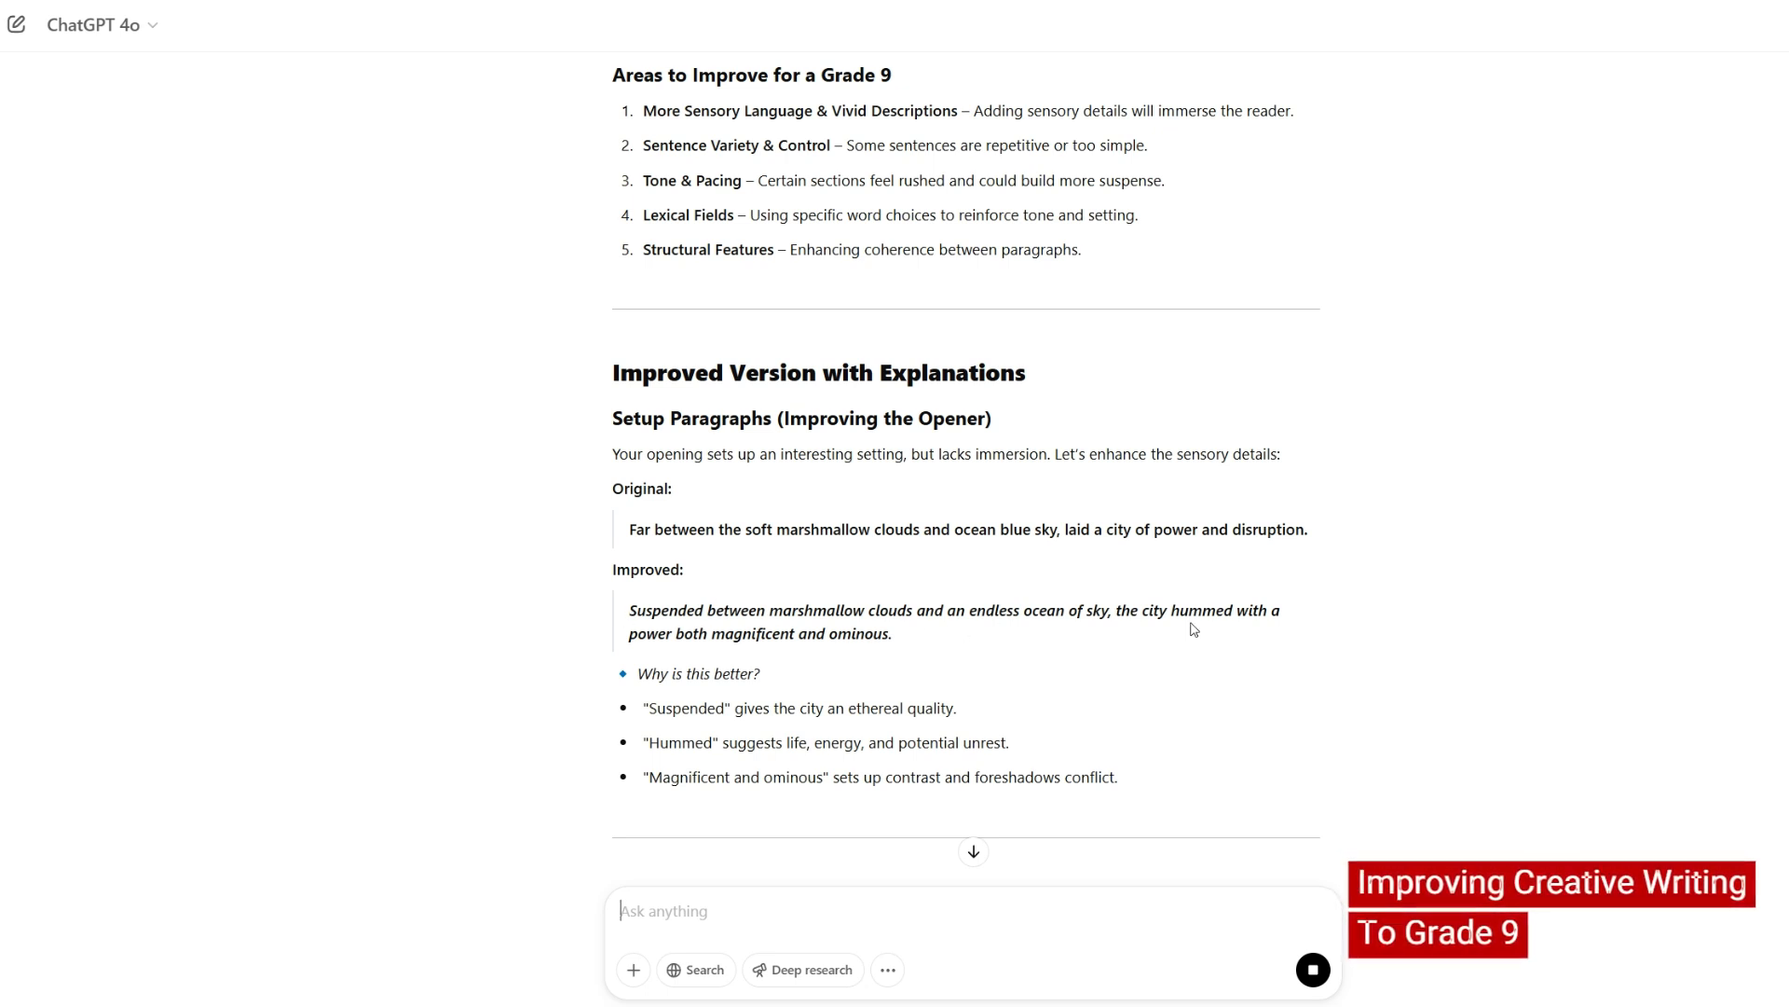
scroll(1074, 680, down, 1)
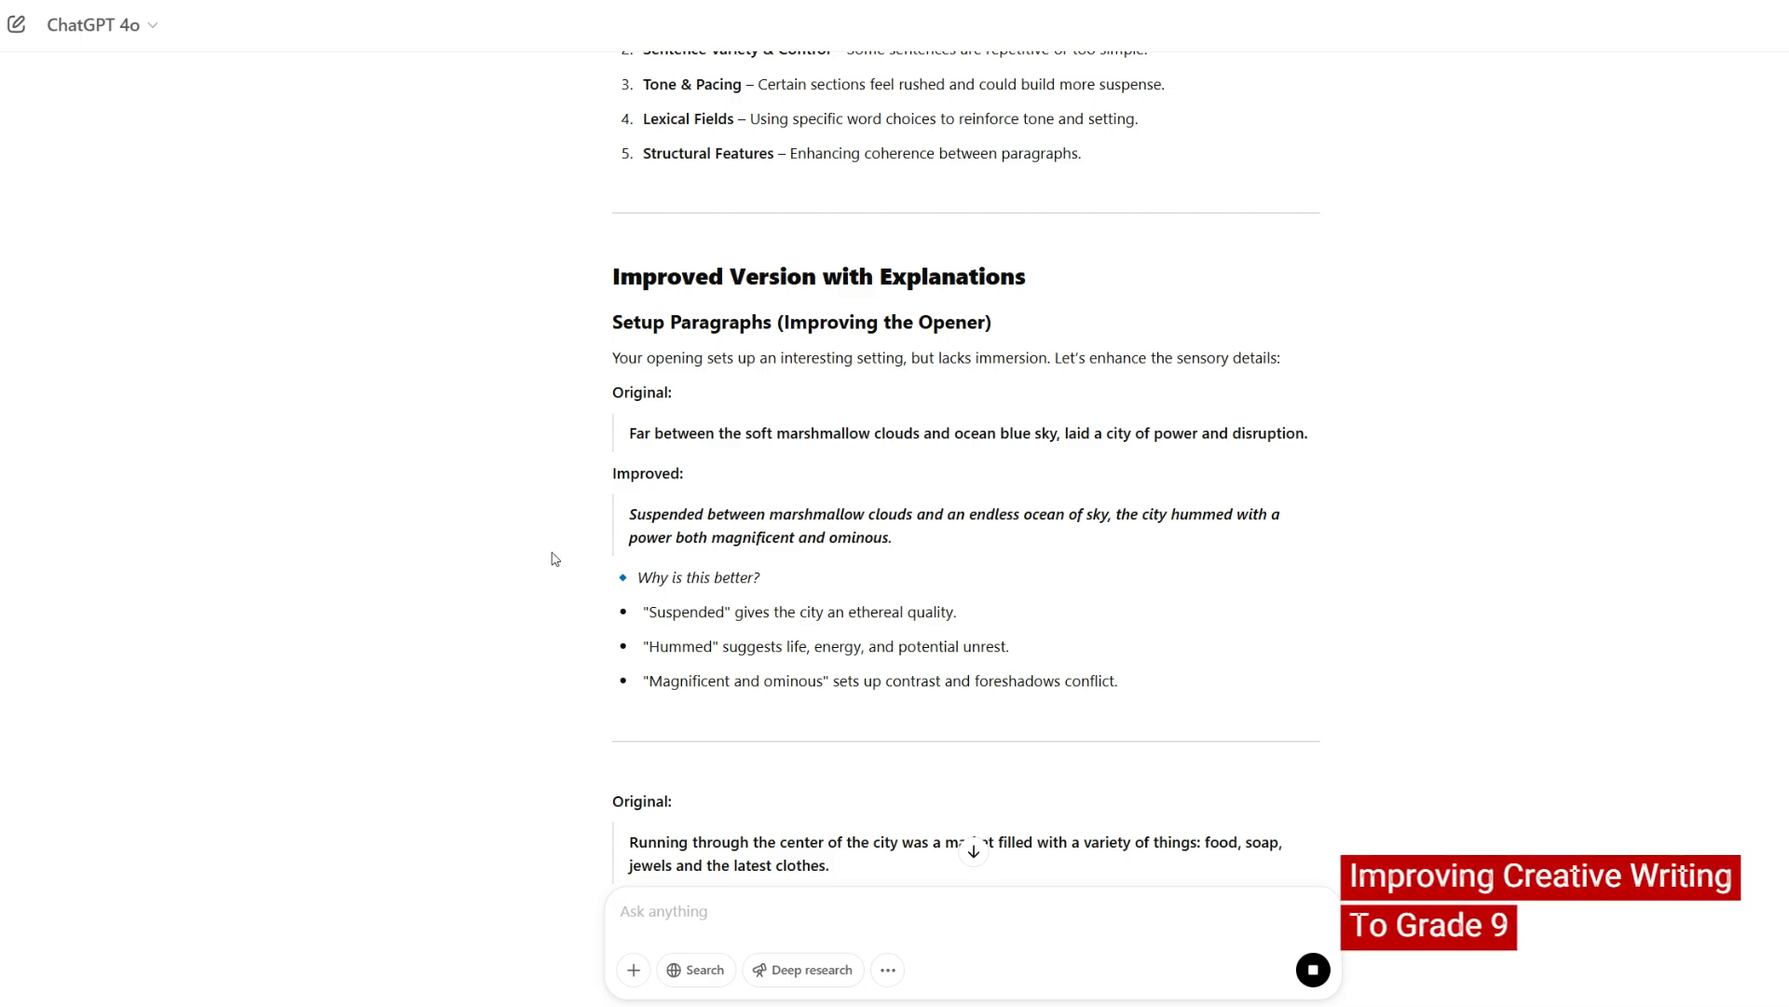
- Read the original and improved sentences with their explanations for the setup, crisis, climax and resolution, plus the Final Touches and Final Thoughts sections
scroll(578, 578, down, 5)
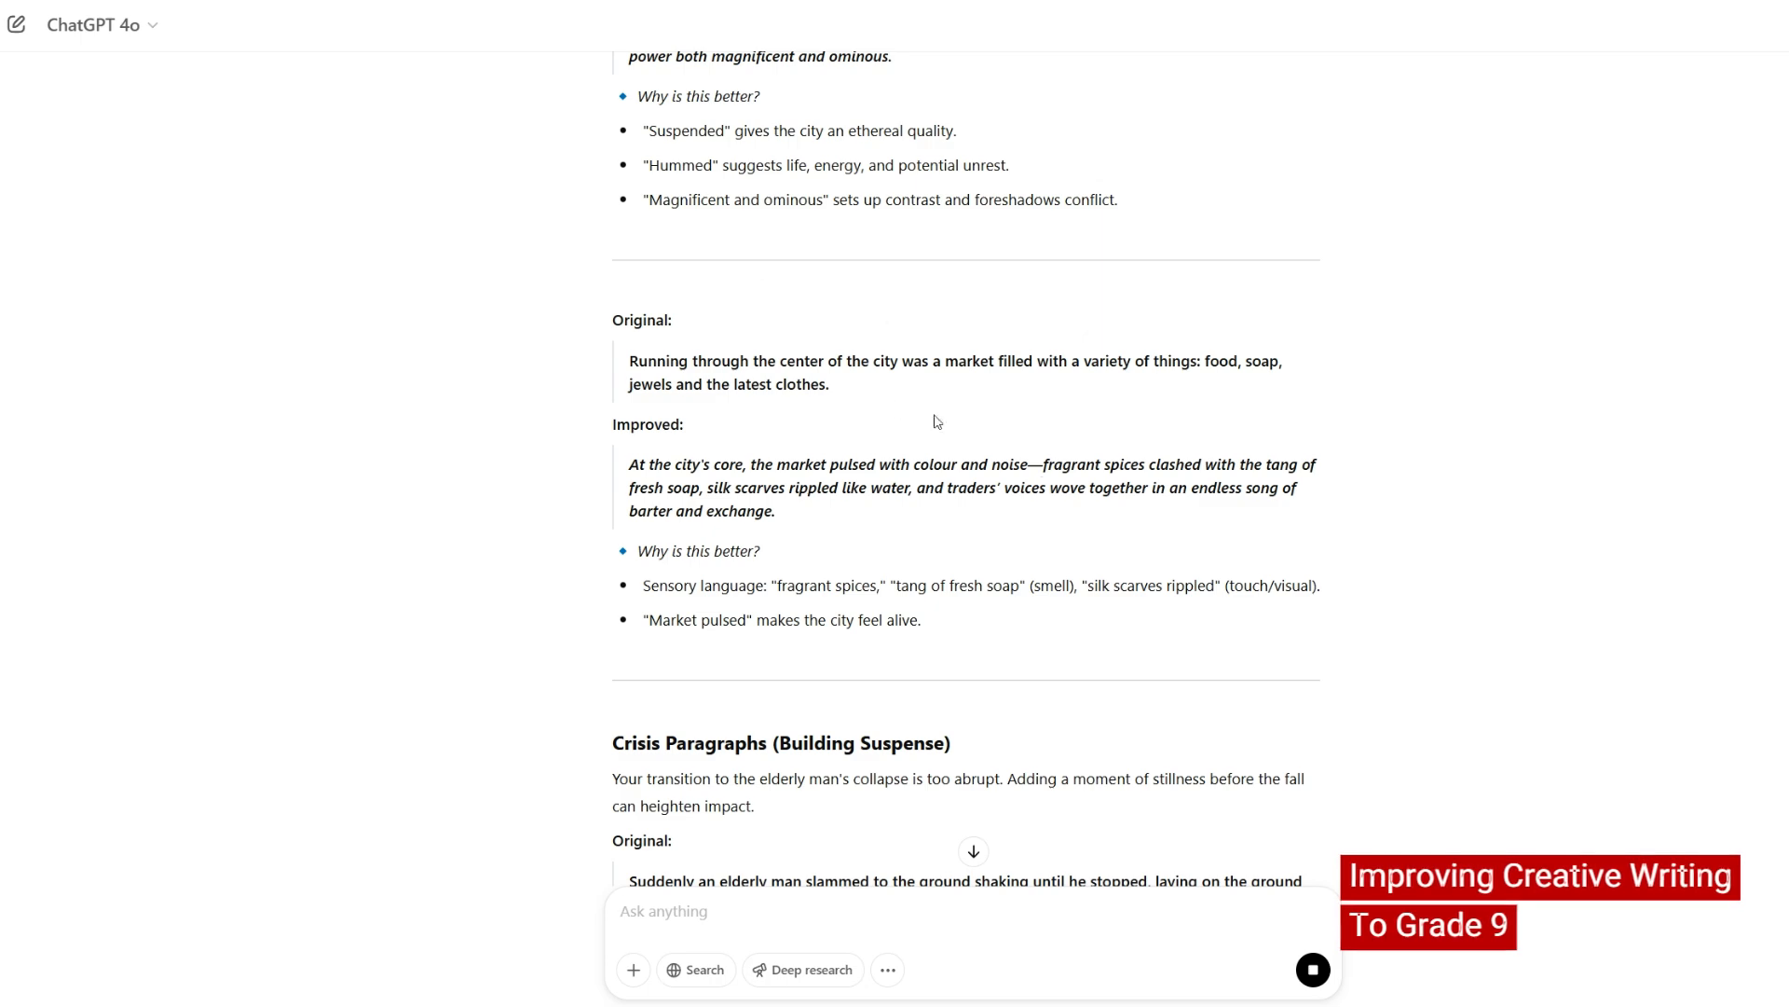
scroll(936, 422, down, 3)
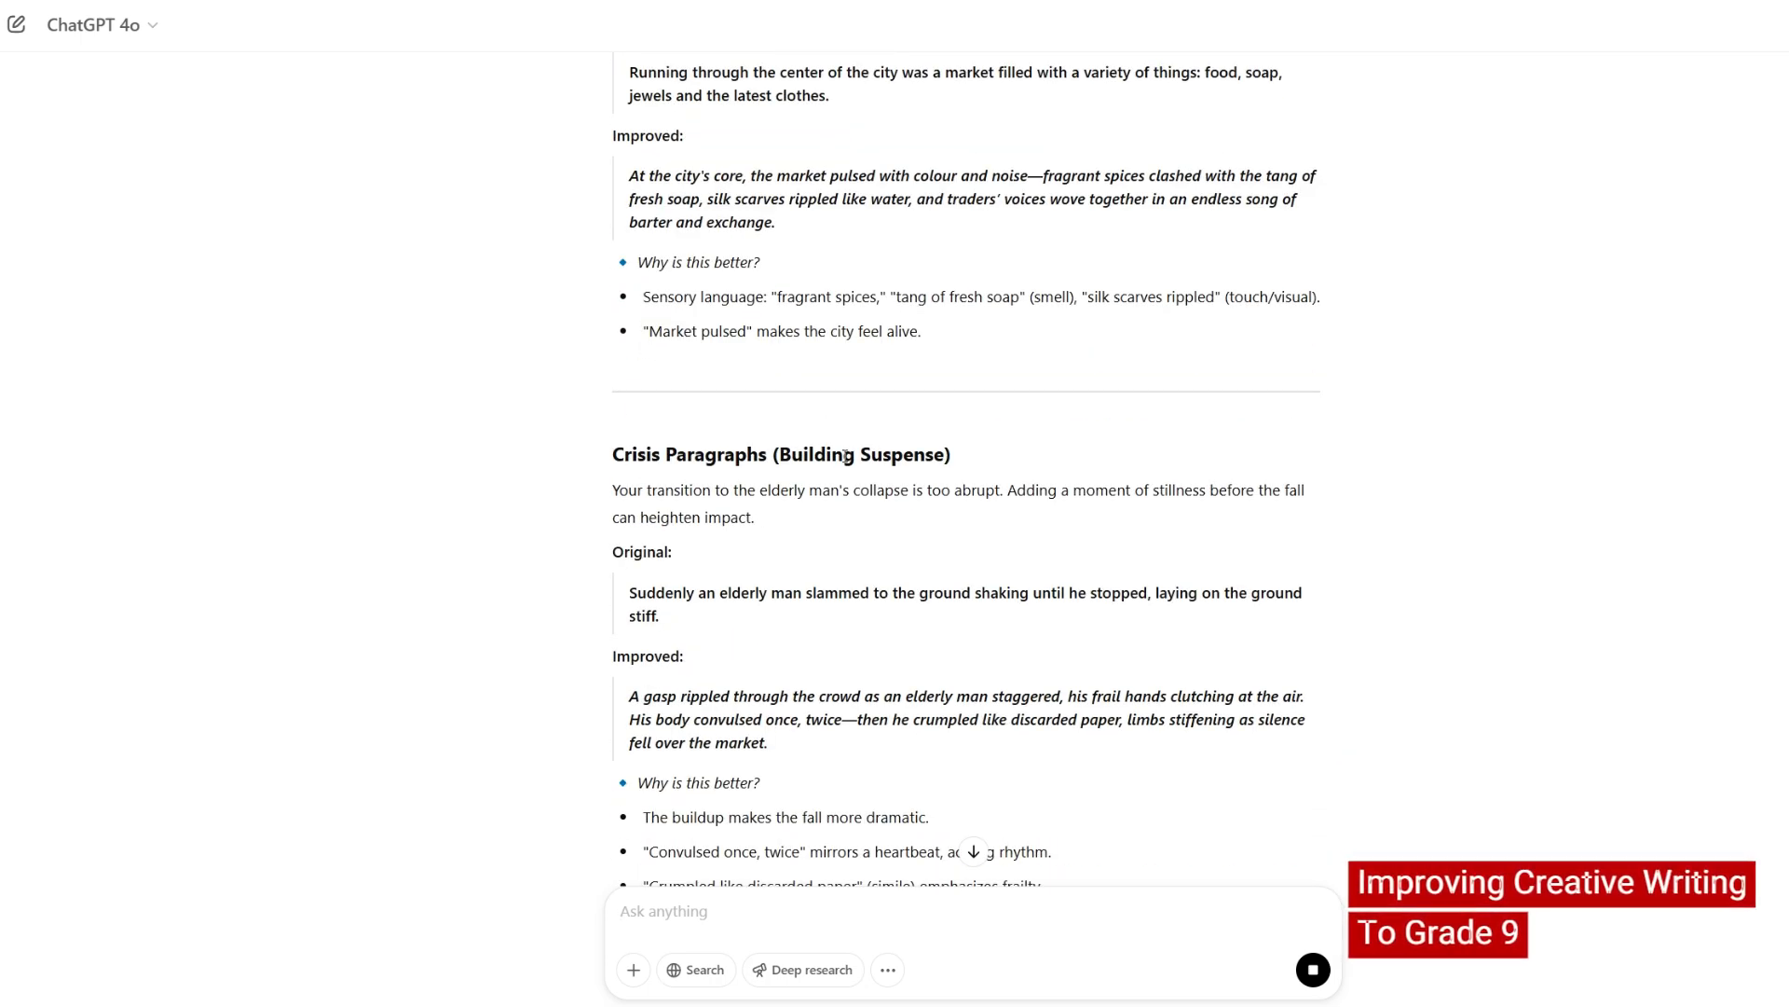
scroll(845, 455, down, 2)
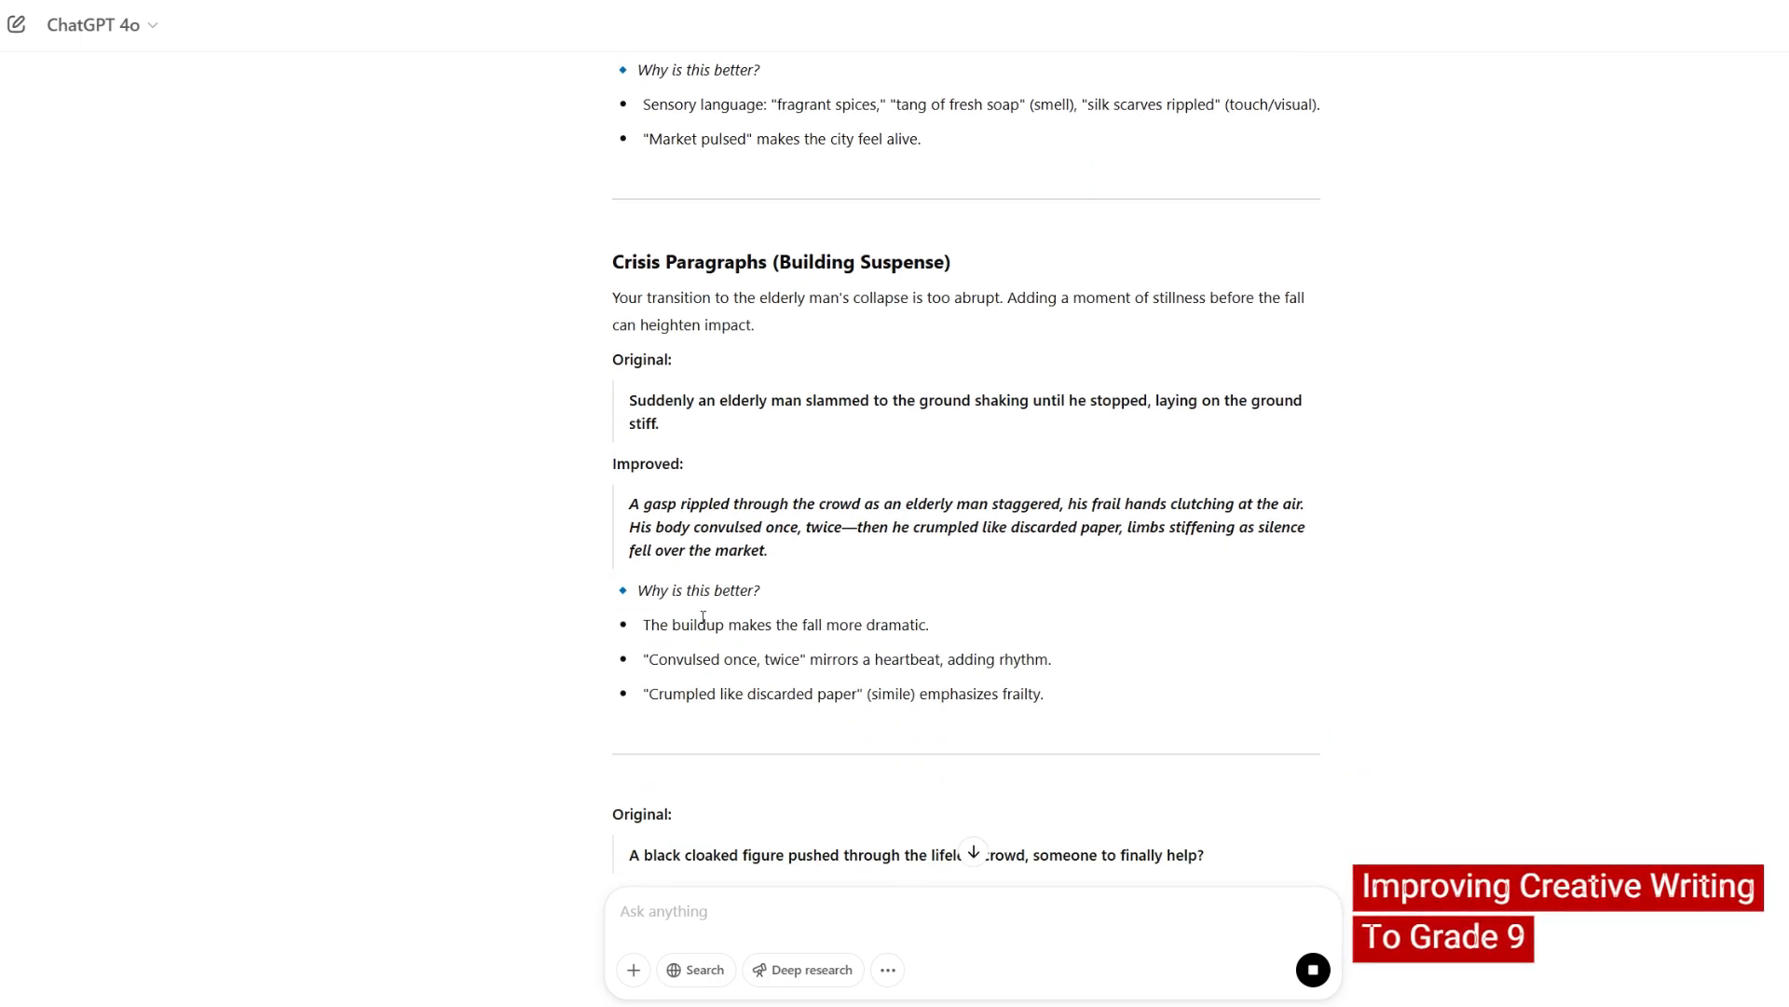
scroll(699, 587, down, 7)
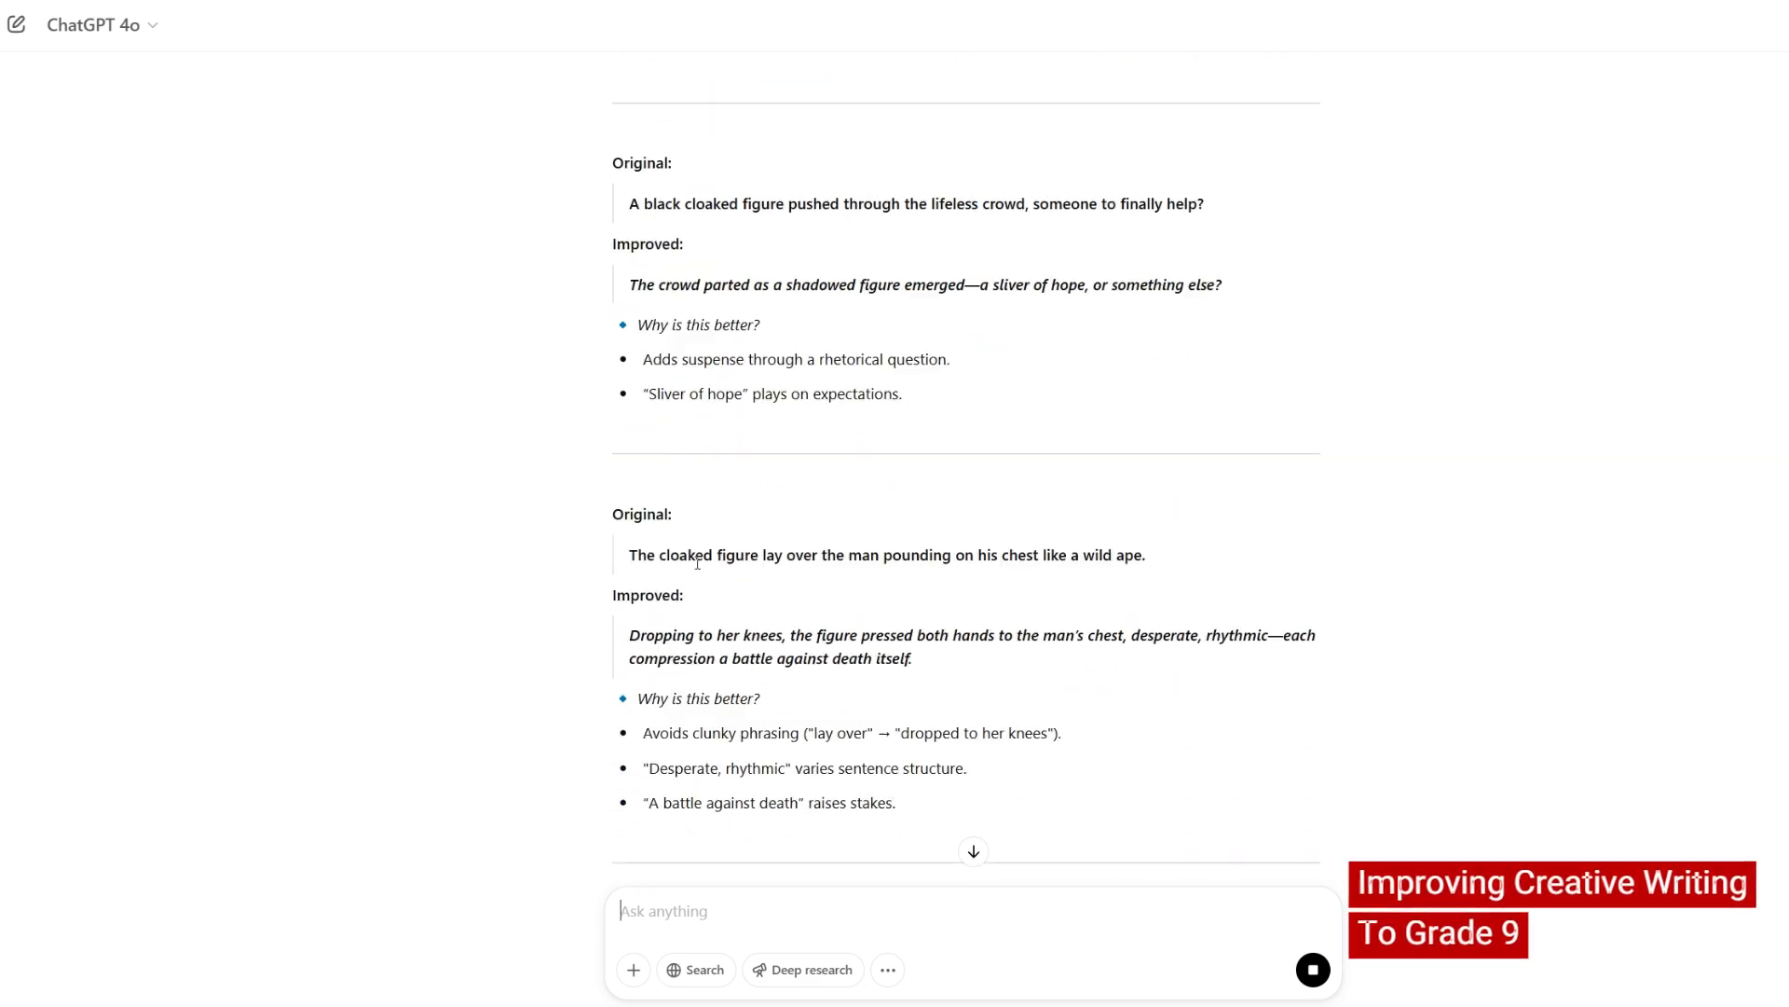
scroll(697, 563, down, 6)
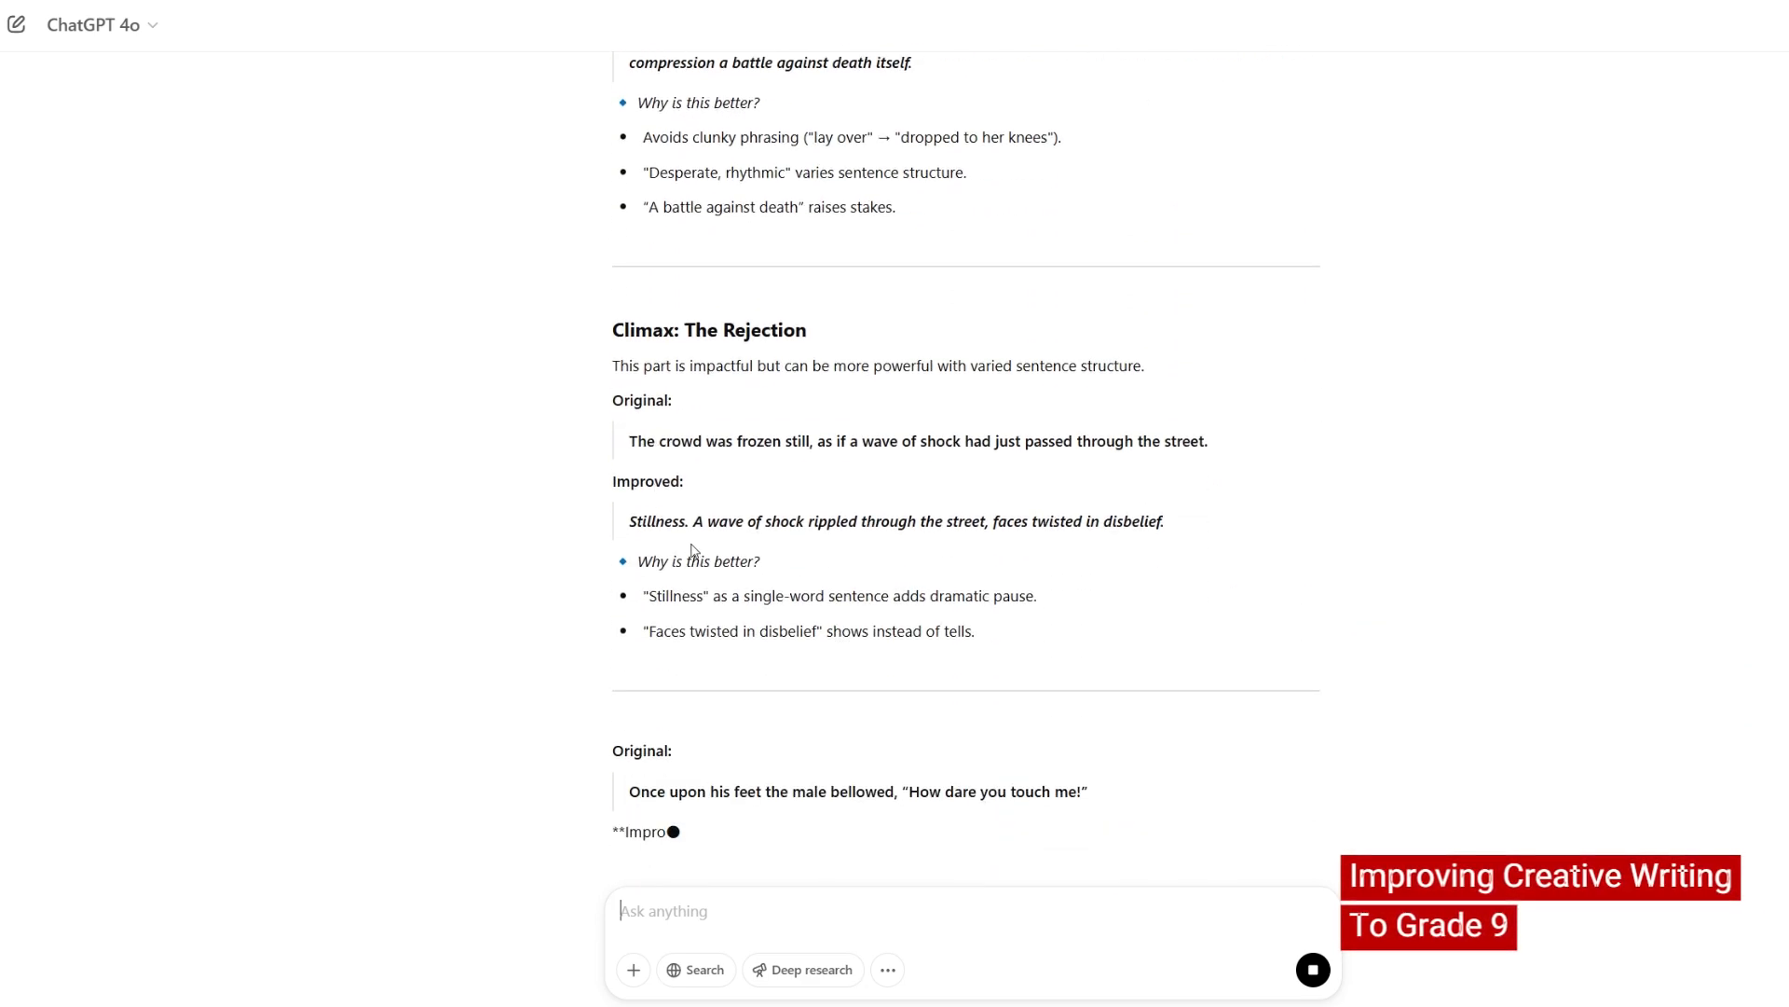
scroll(759, 583, down, 1)
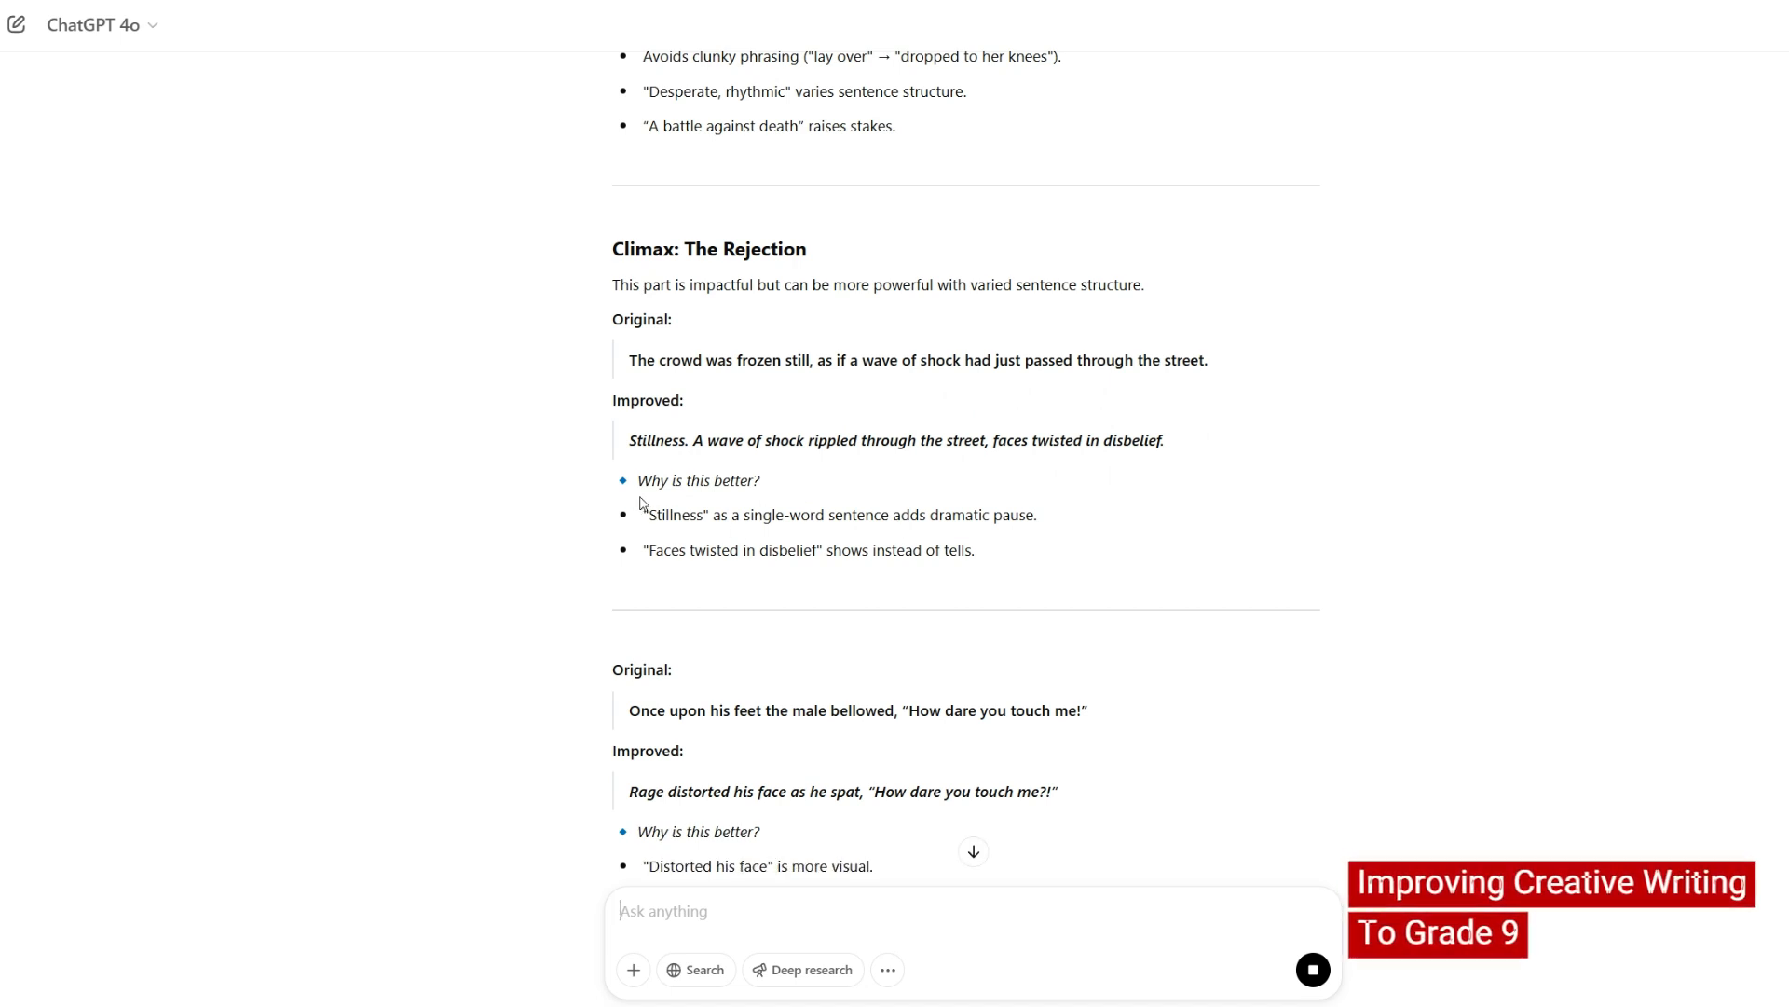
scroll(888, 429, down, 3)
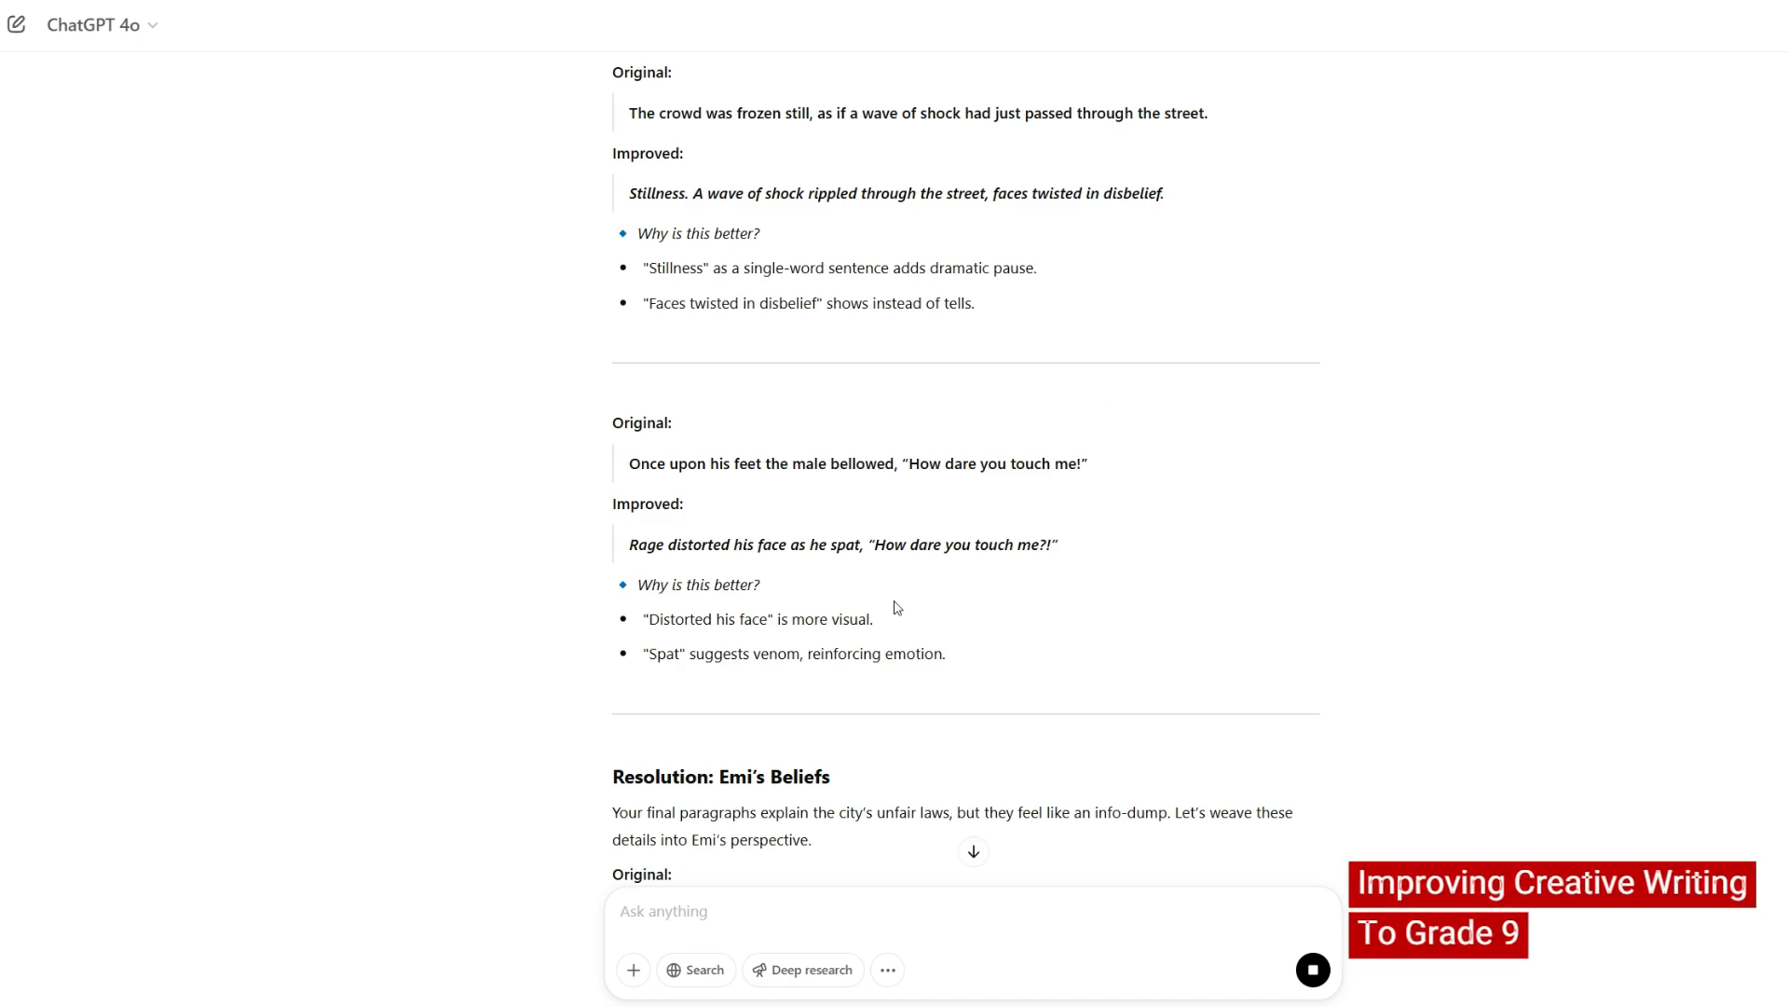
scroll(890, 607, down, 1)
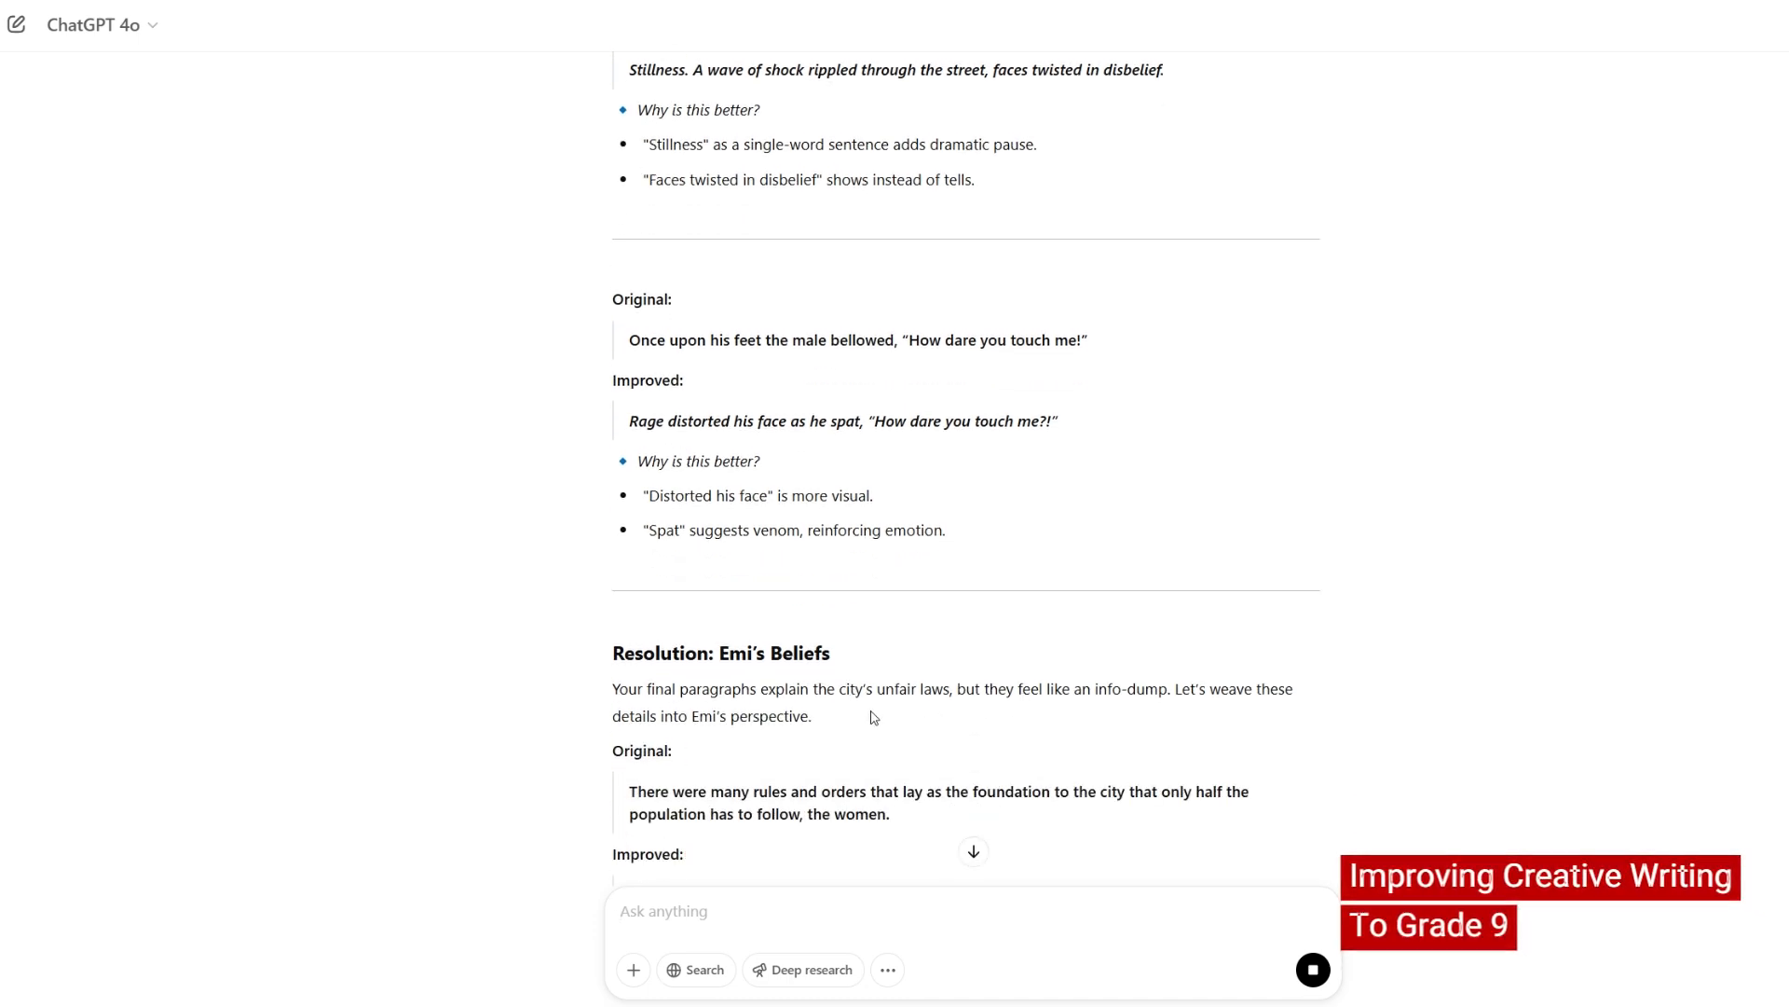
scroll(867, 713, down, 1)
scroll(863, 710, up, 15)
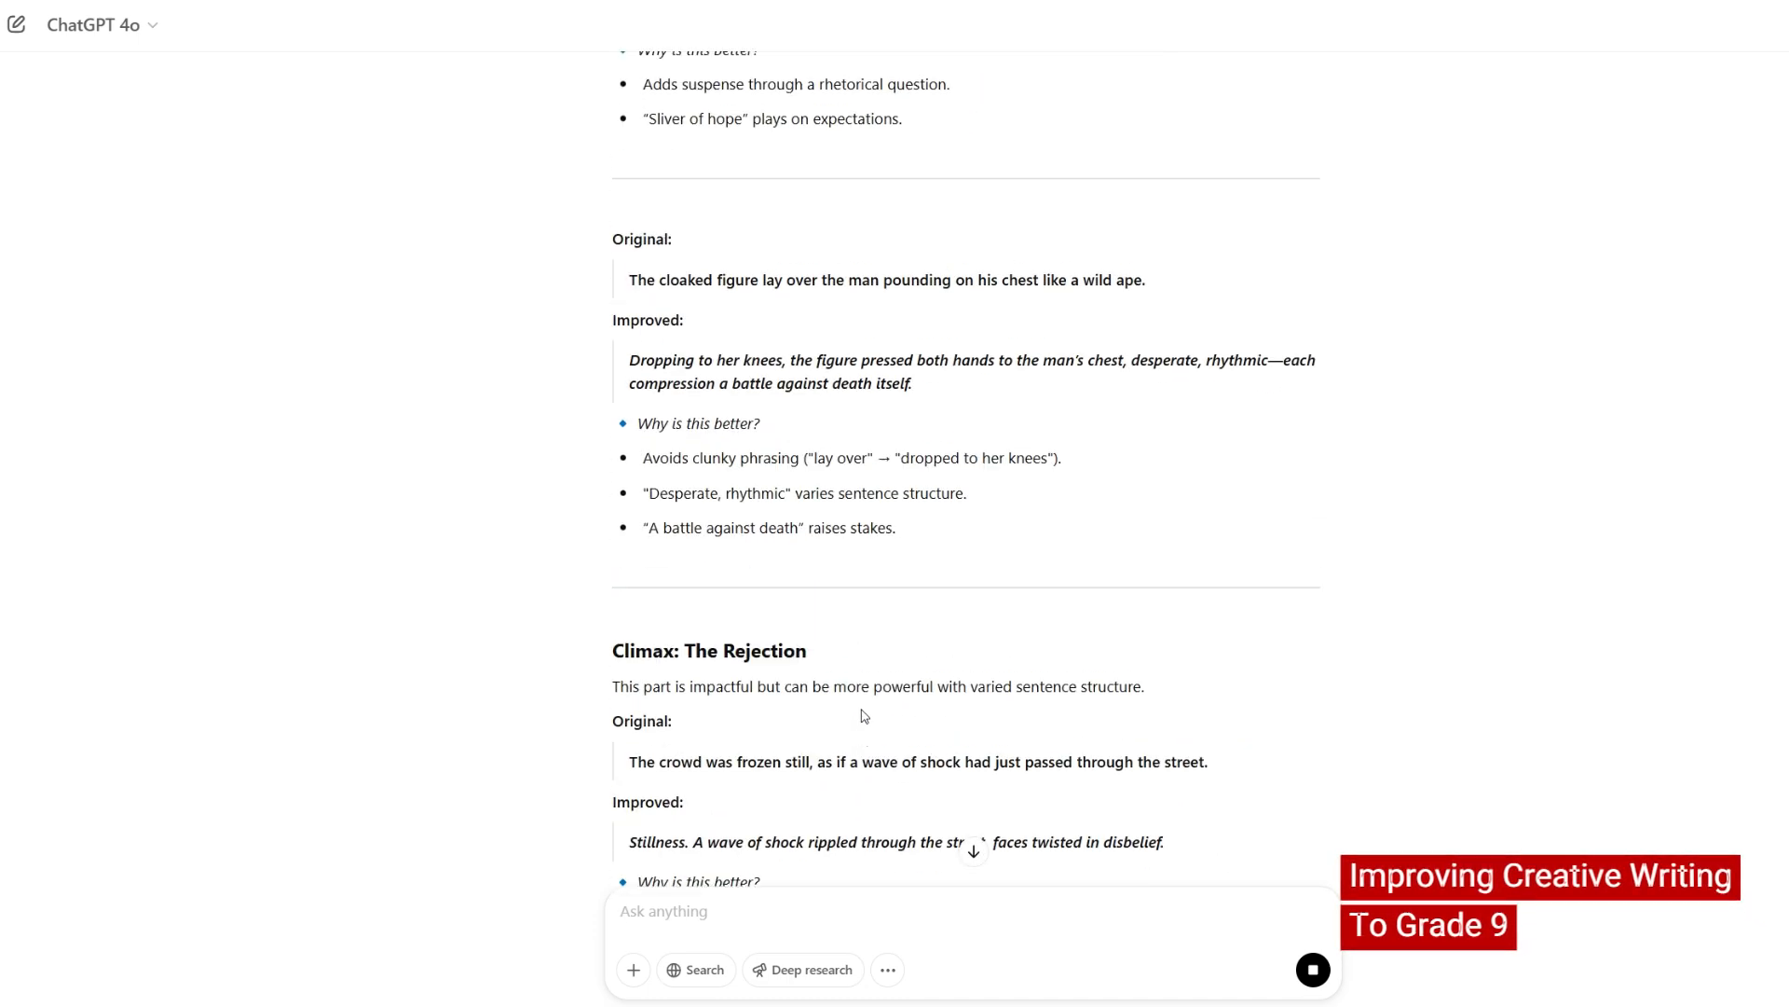
scroll(860, 679, up, 8)
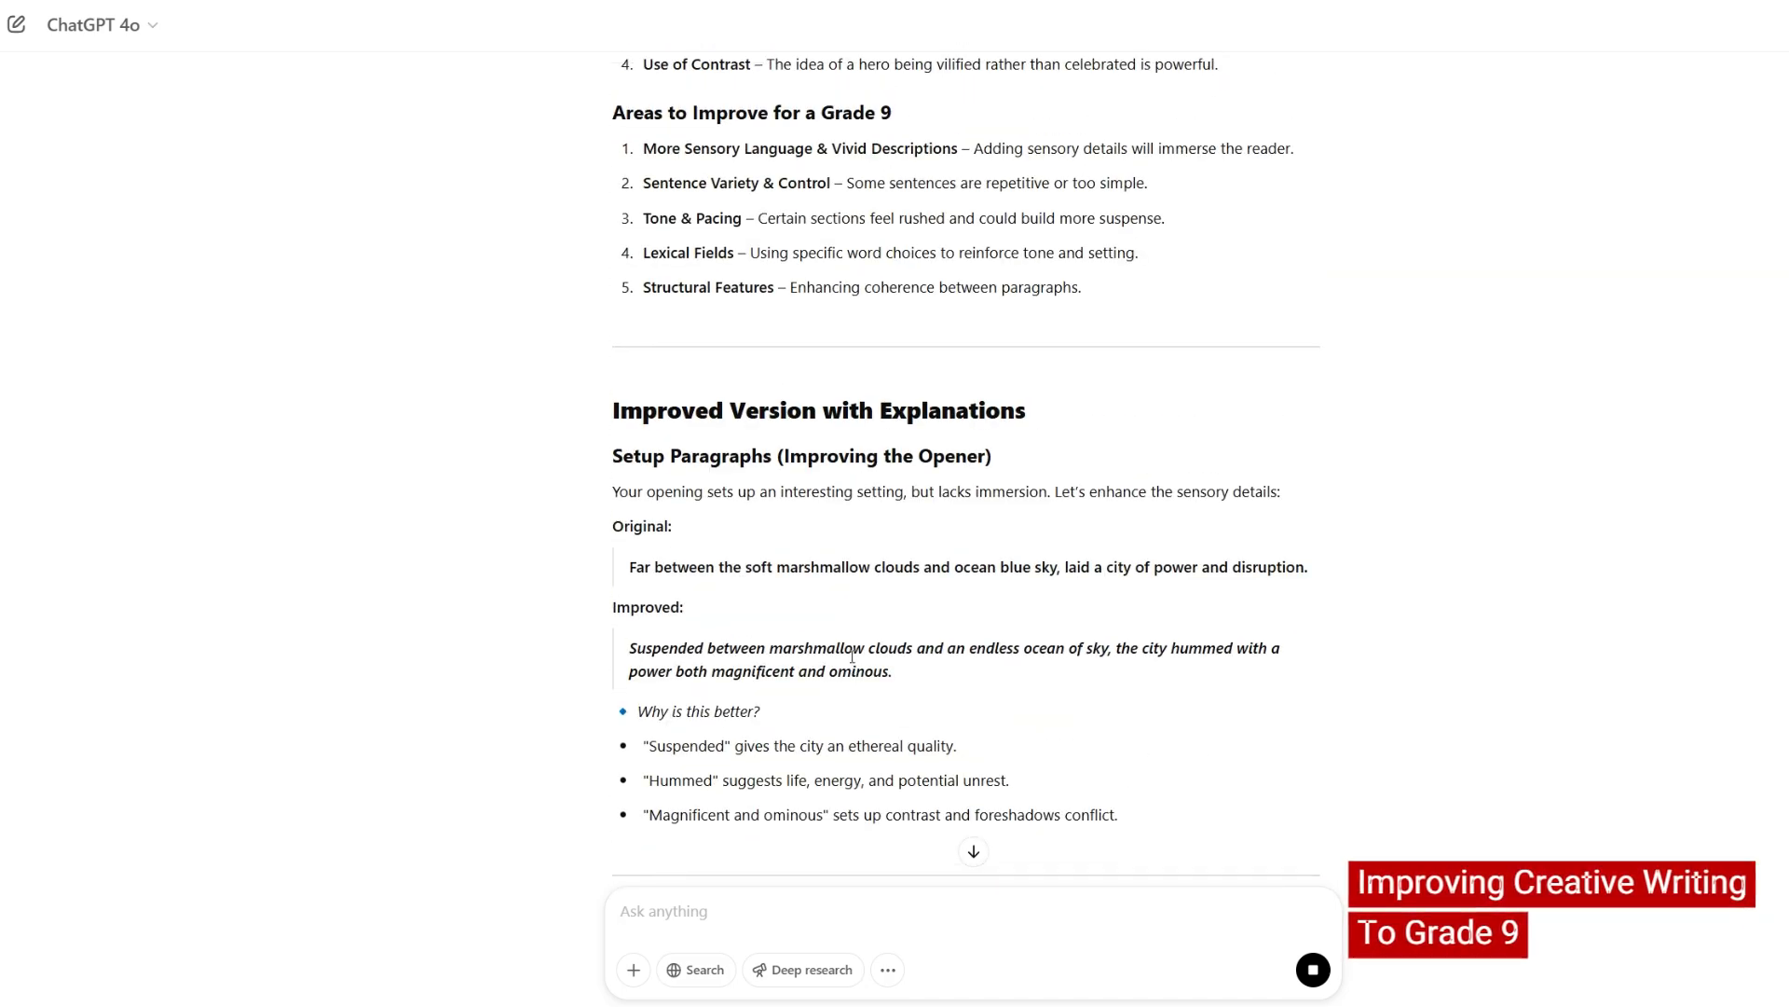
scroll(843, 649, down, 15)
scroll(847, 653, down, 20)
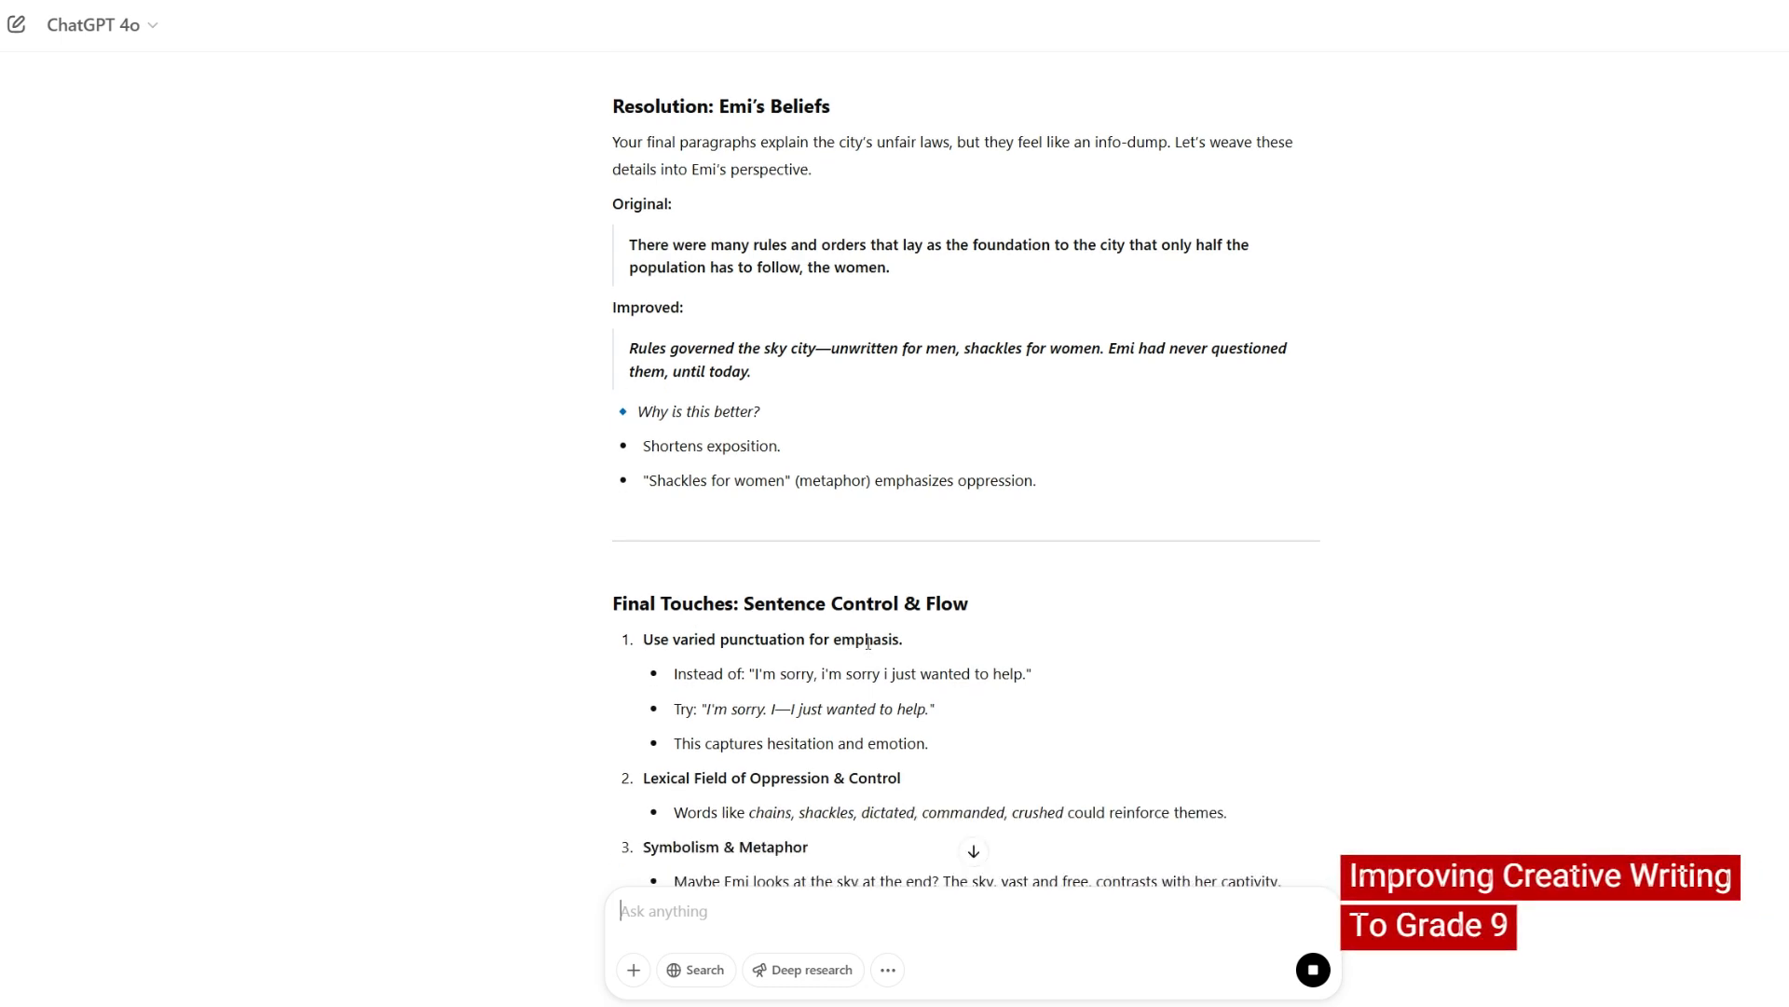
scroll(965, 597, down, 3)
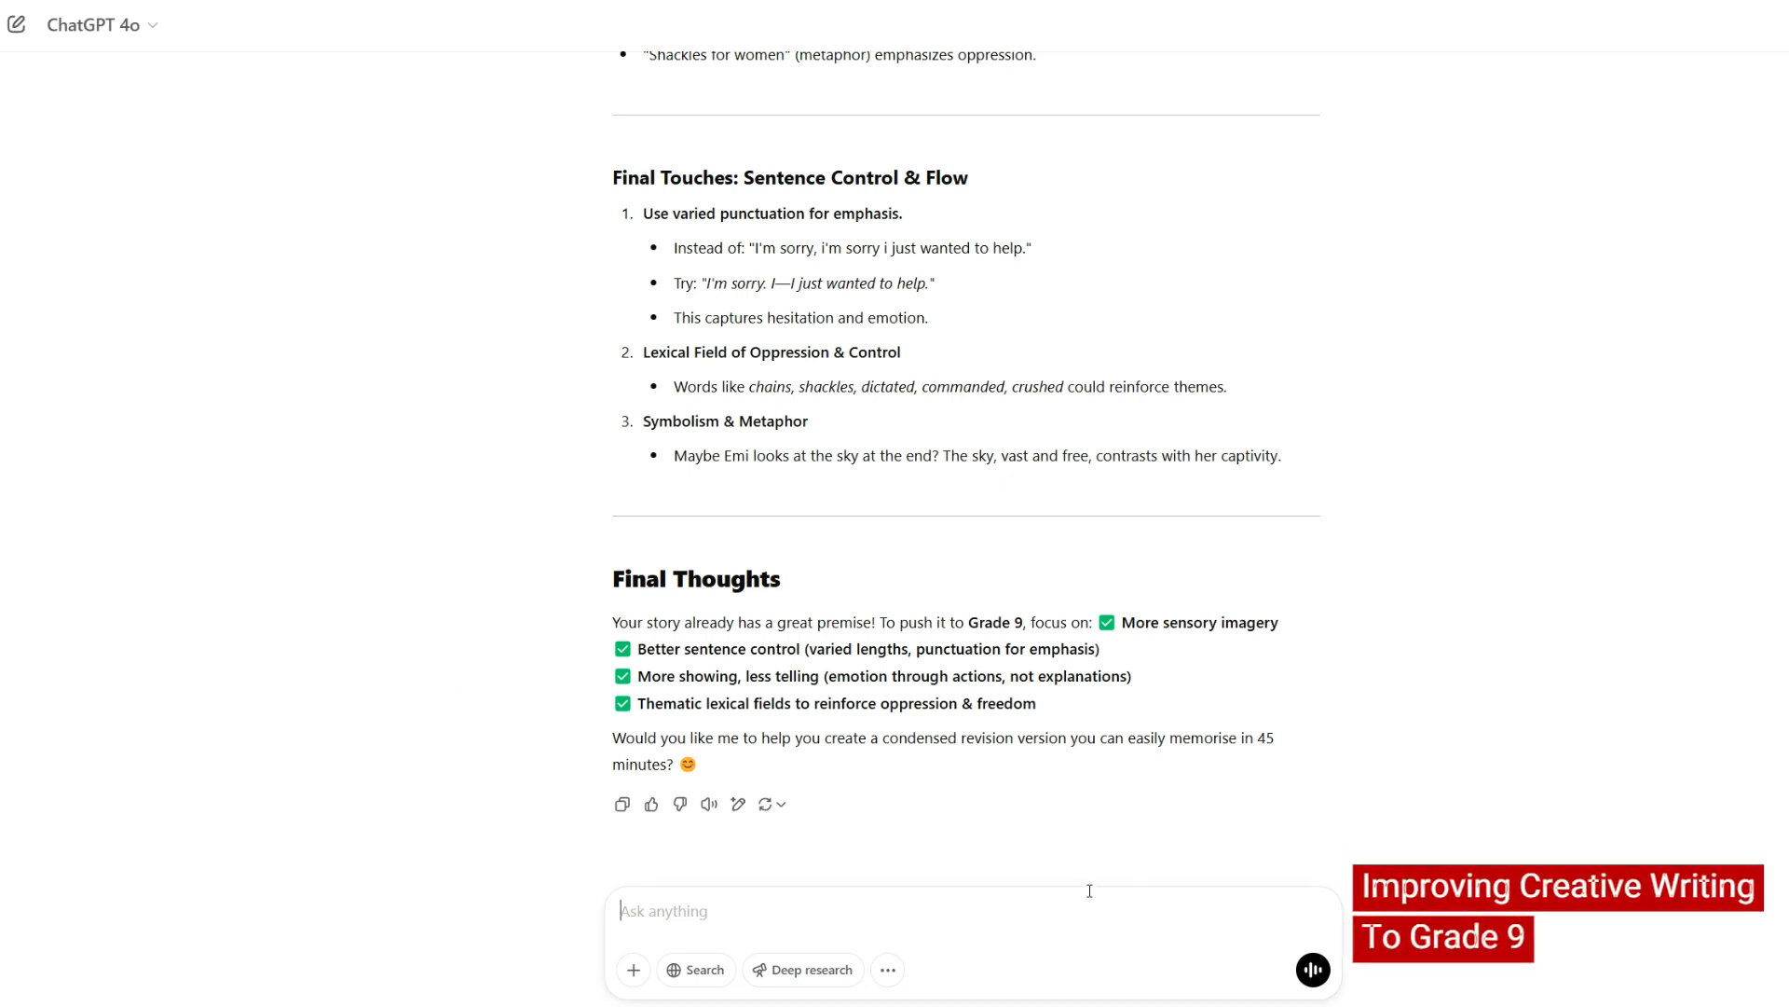
- Submit a follow-up saying the story isn't long enough, requesting sentence starters for 3 paragraphs across all sections that broaden it, allow more techniques and guide only
text(This still doesn't feel long enough. I'd like to add 3 paragraphs split between all sections. Can you suggest sentence starters for them? These paragraphs should broaden the story, give me a chance to add in more techniques and guide me rather than do it for me.)
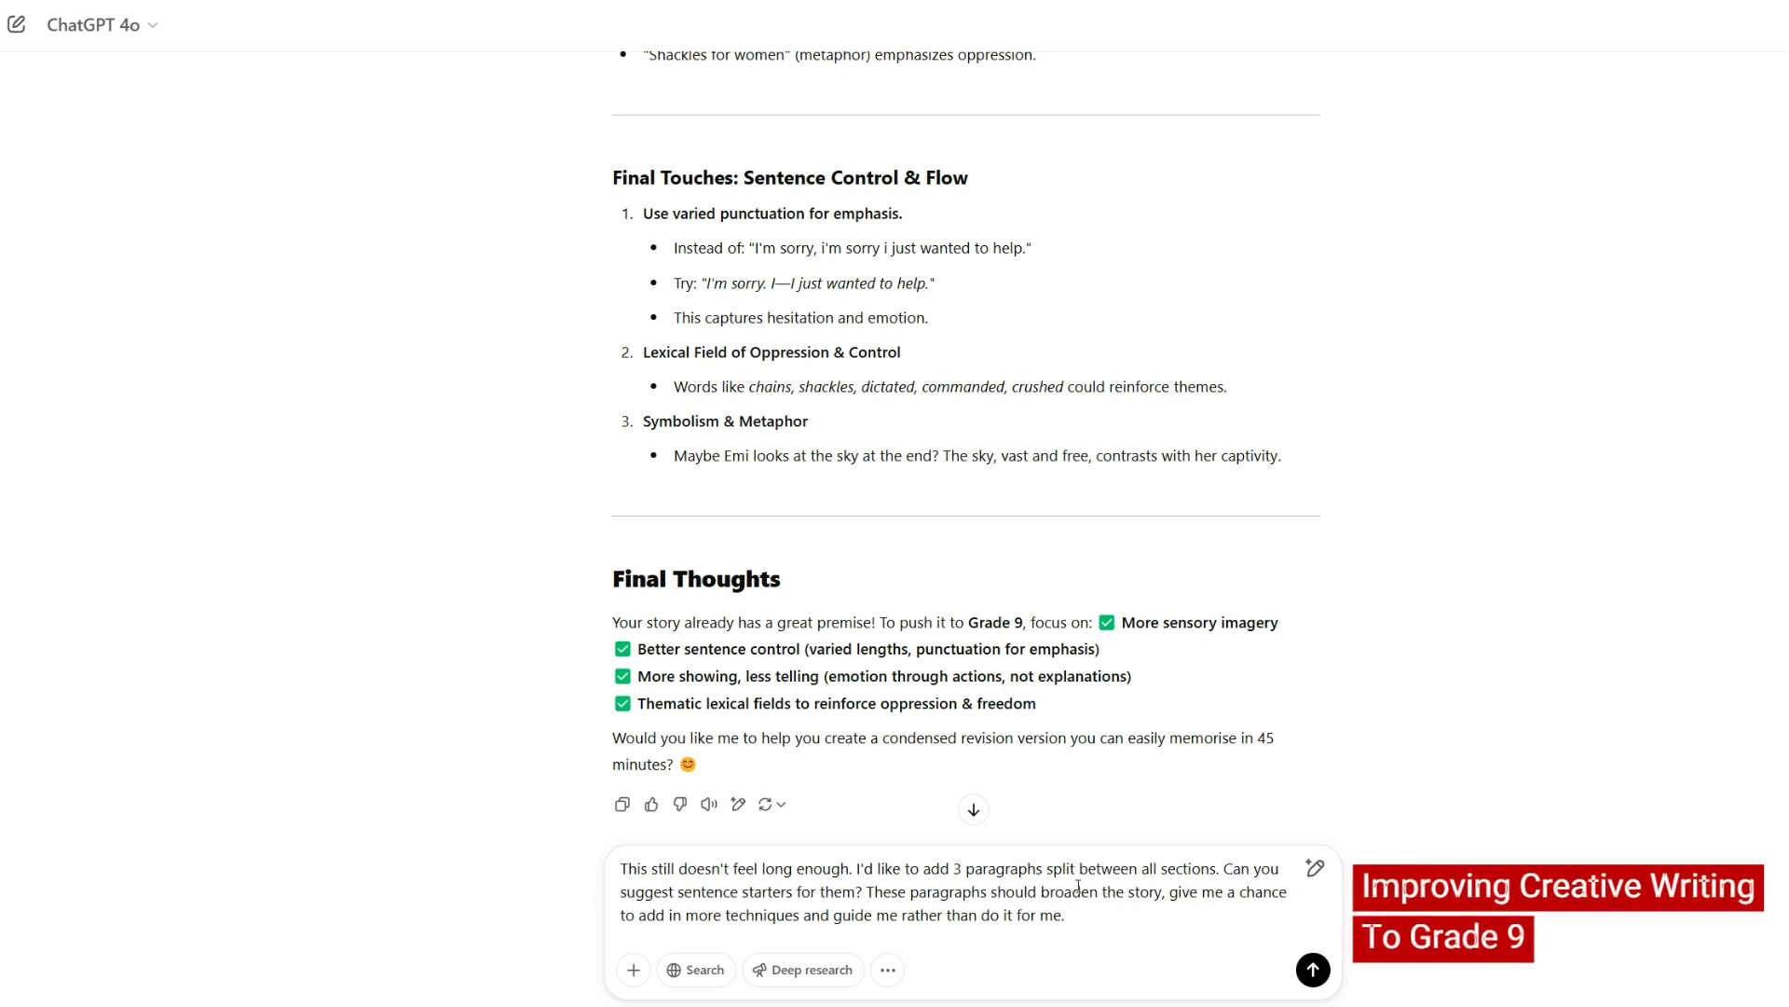
drag(865, 896, 678, 900)
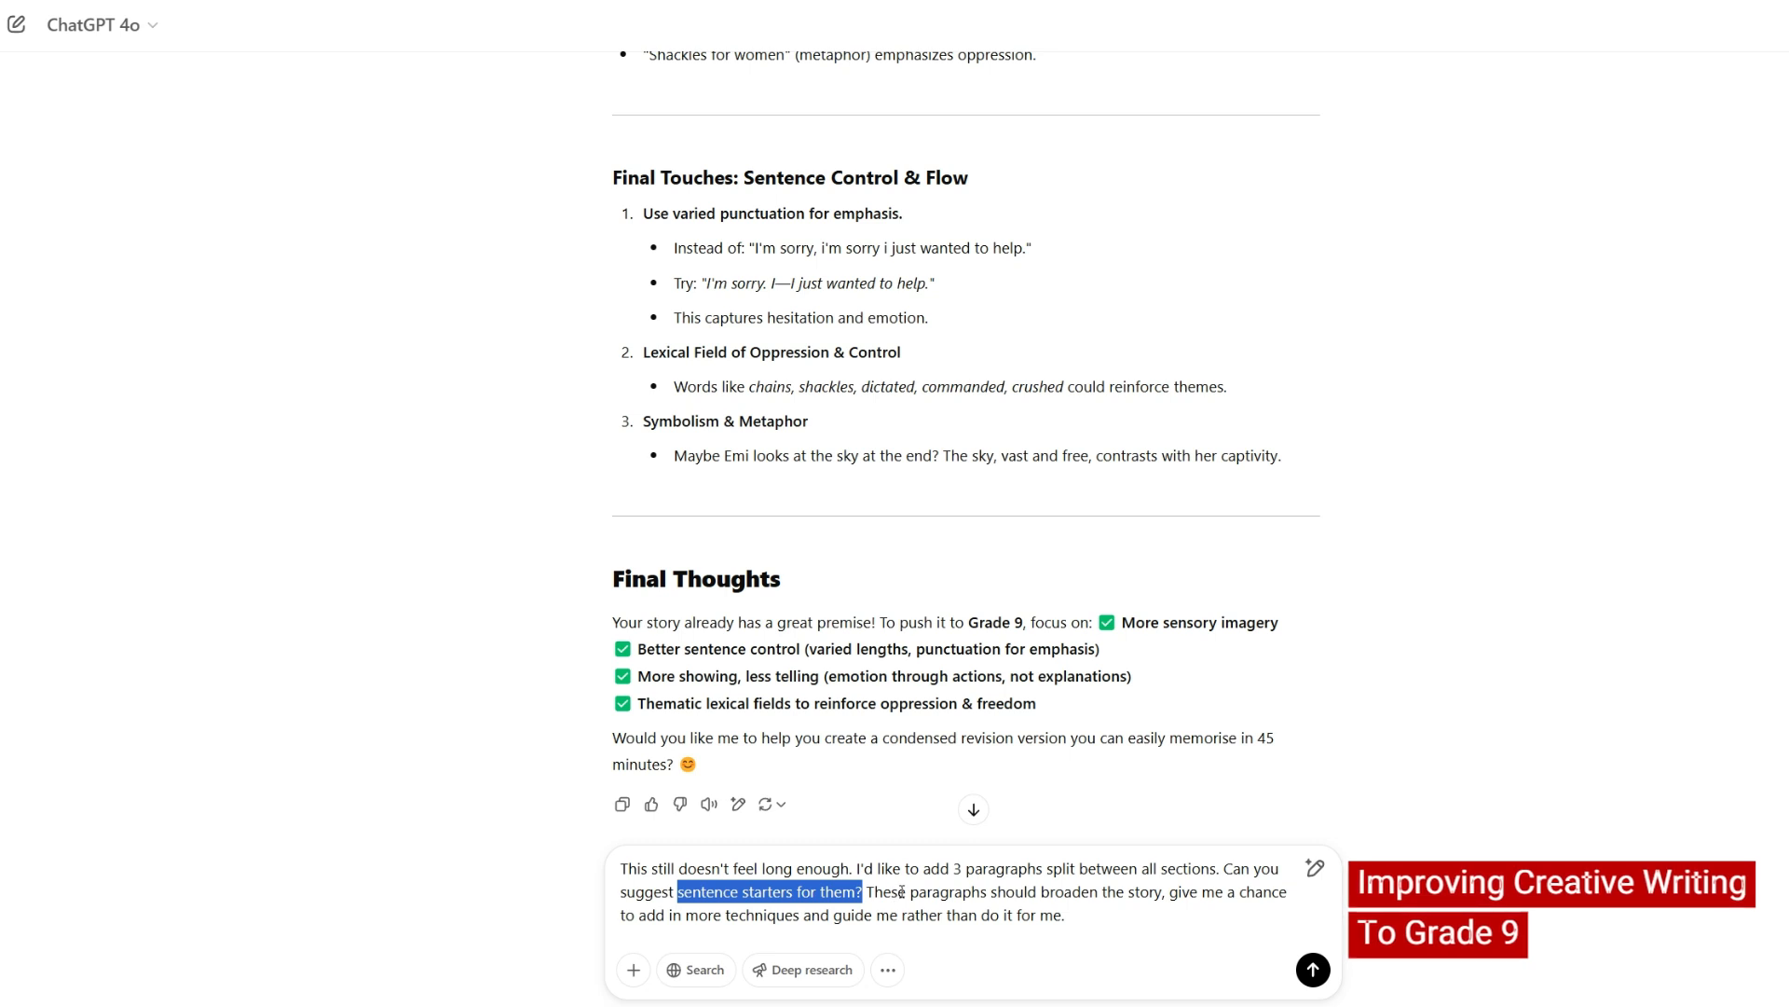
click(763, 892)
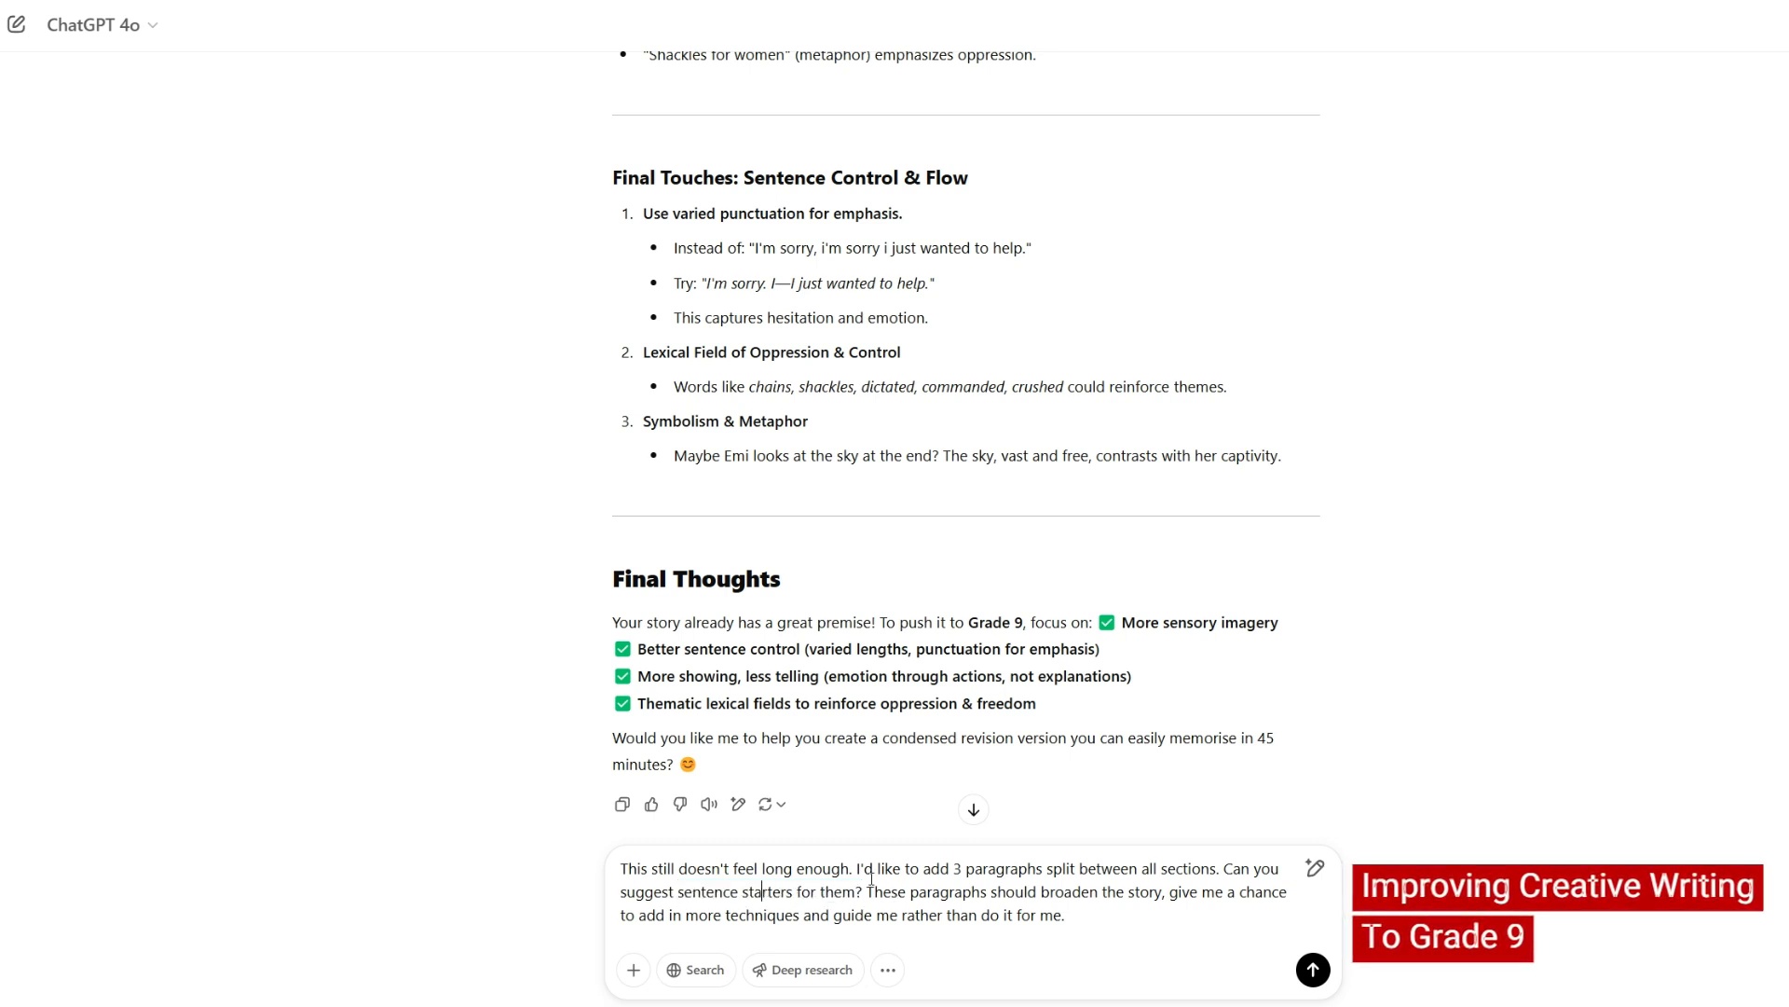
click(1064, 915)
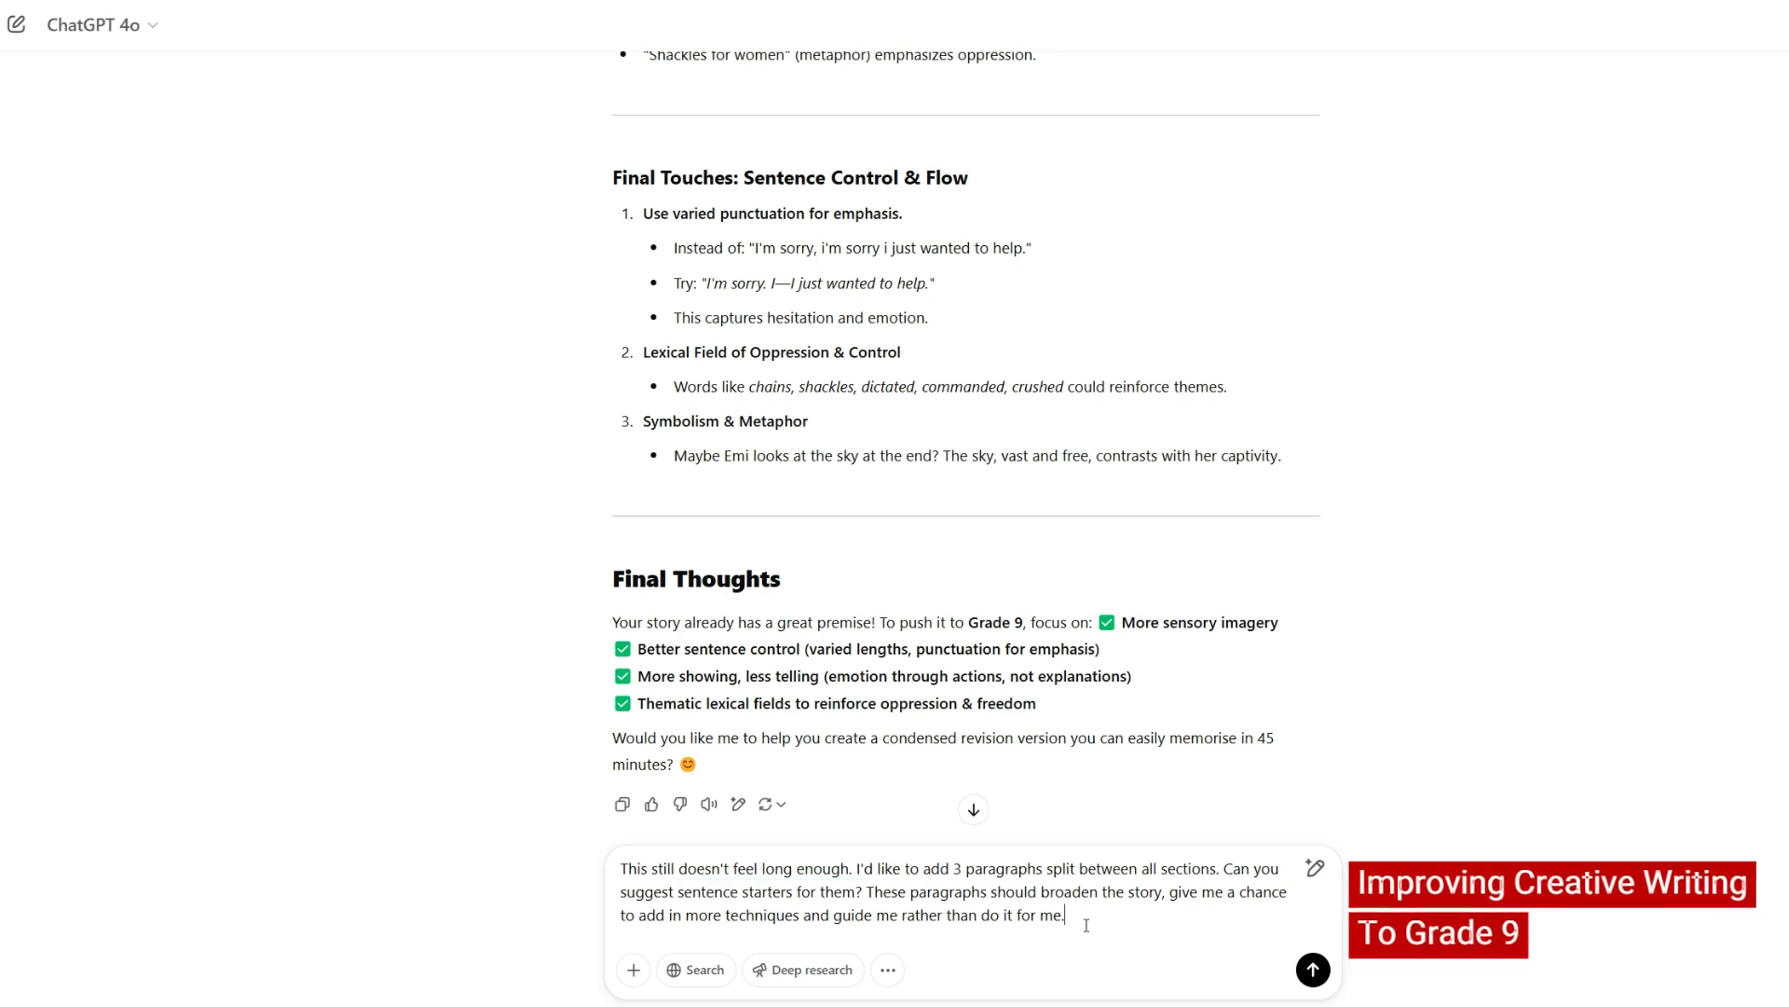
click(1313, 970)
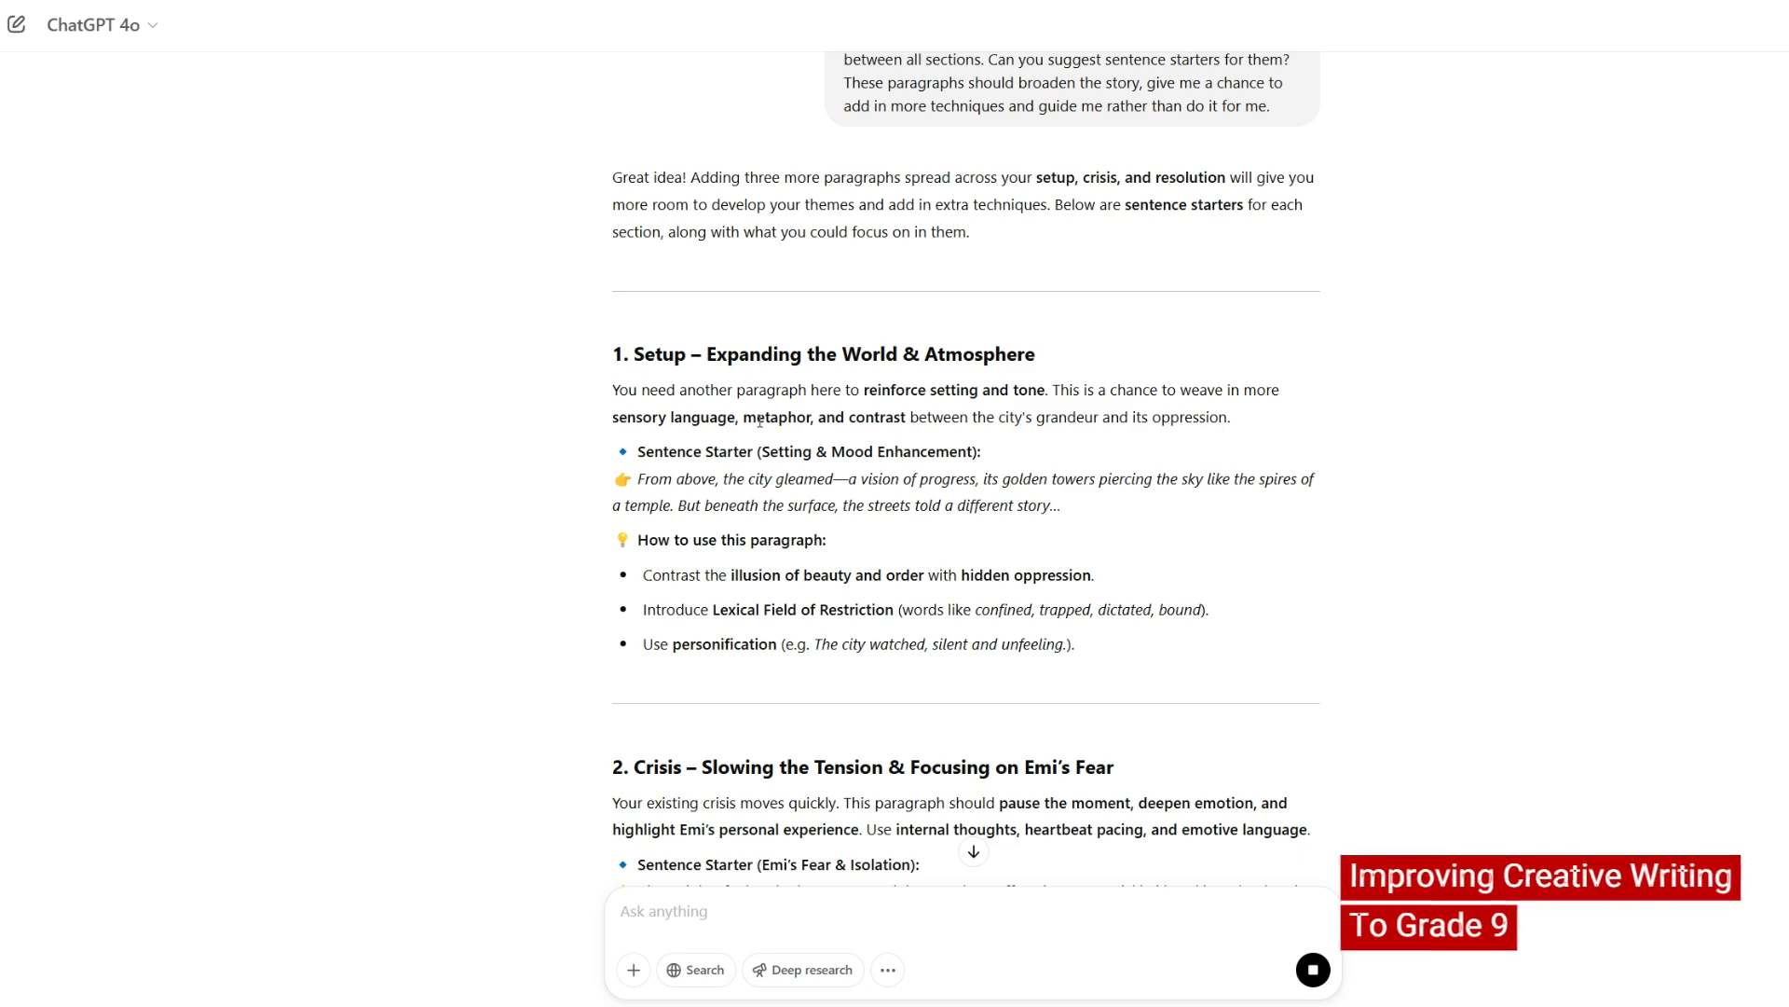
- Read the suggested sentence starters and the guidance on using each new paragraph in the Setup, Crisis and Resolution sections
scroll(760, 422, down, 2)
scroll(934, 733, up, 3)
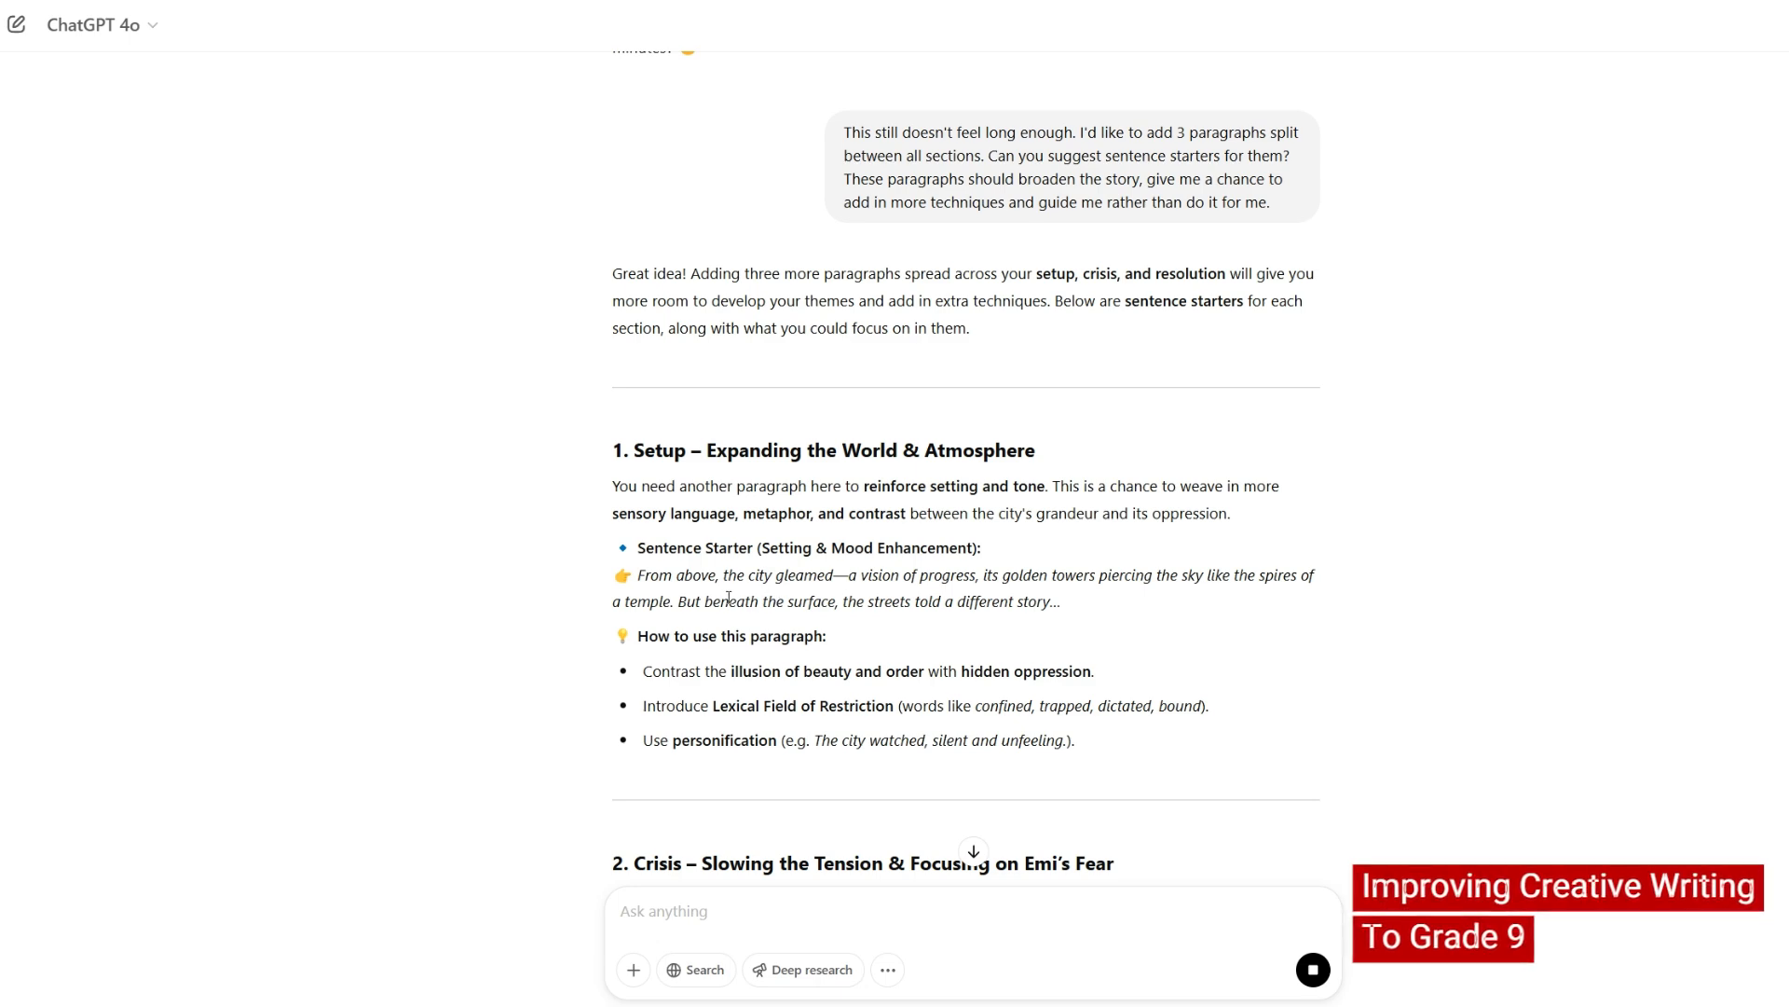
scroll(757, 590, down, 7)
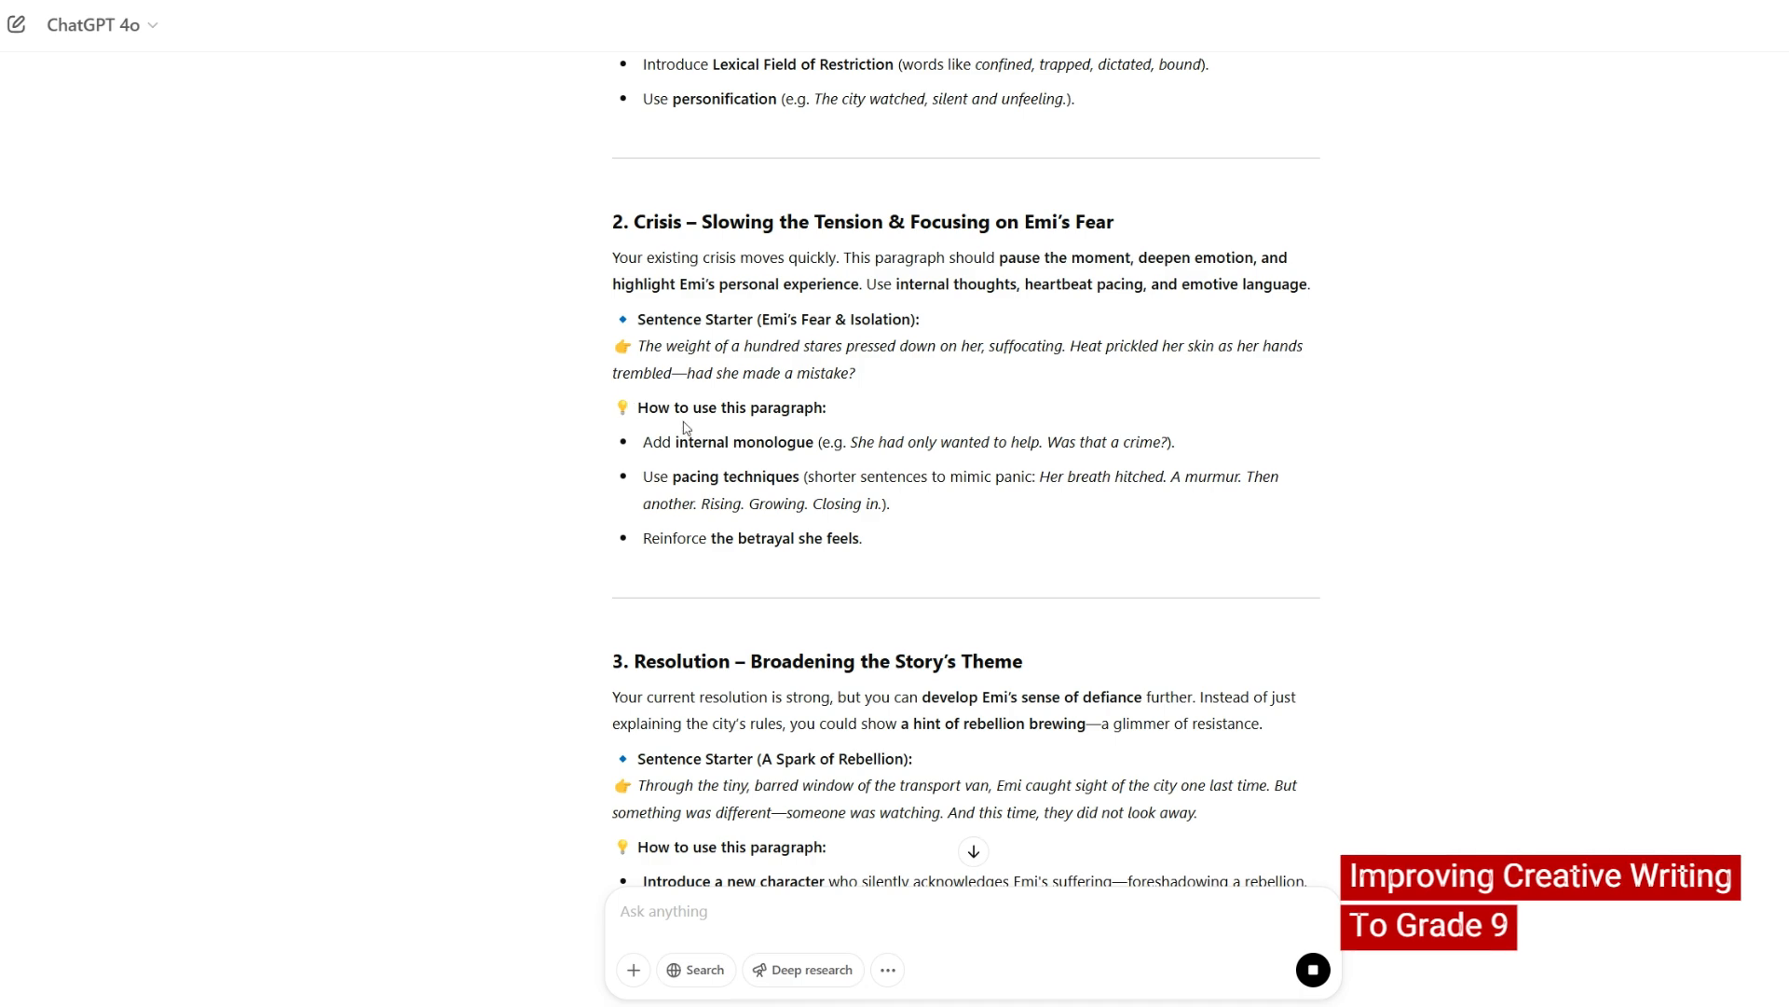
scroll(625, 354, down, 1)
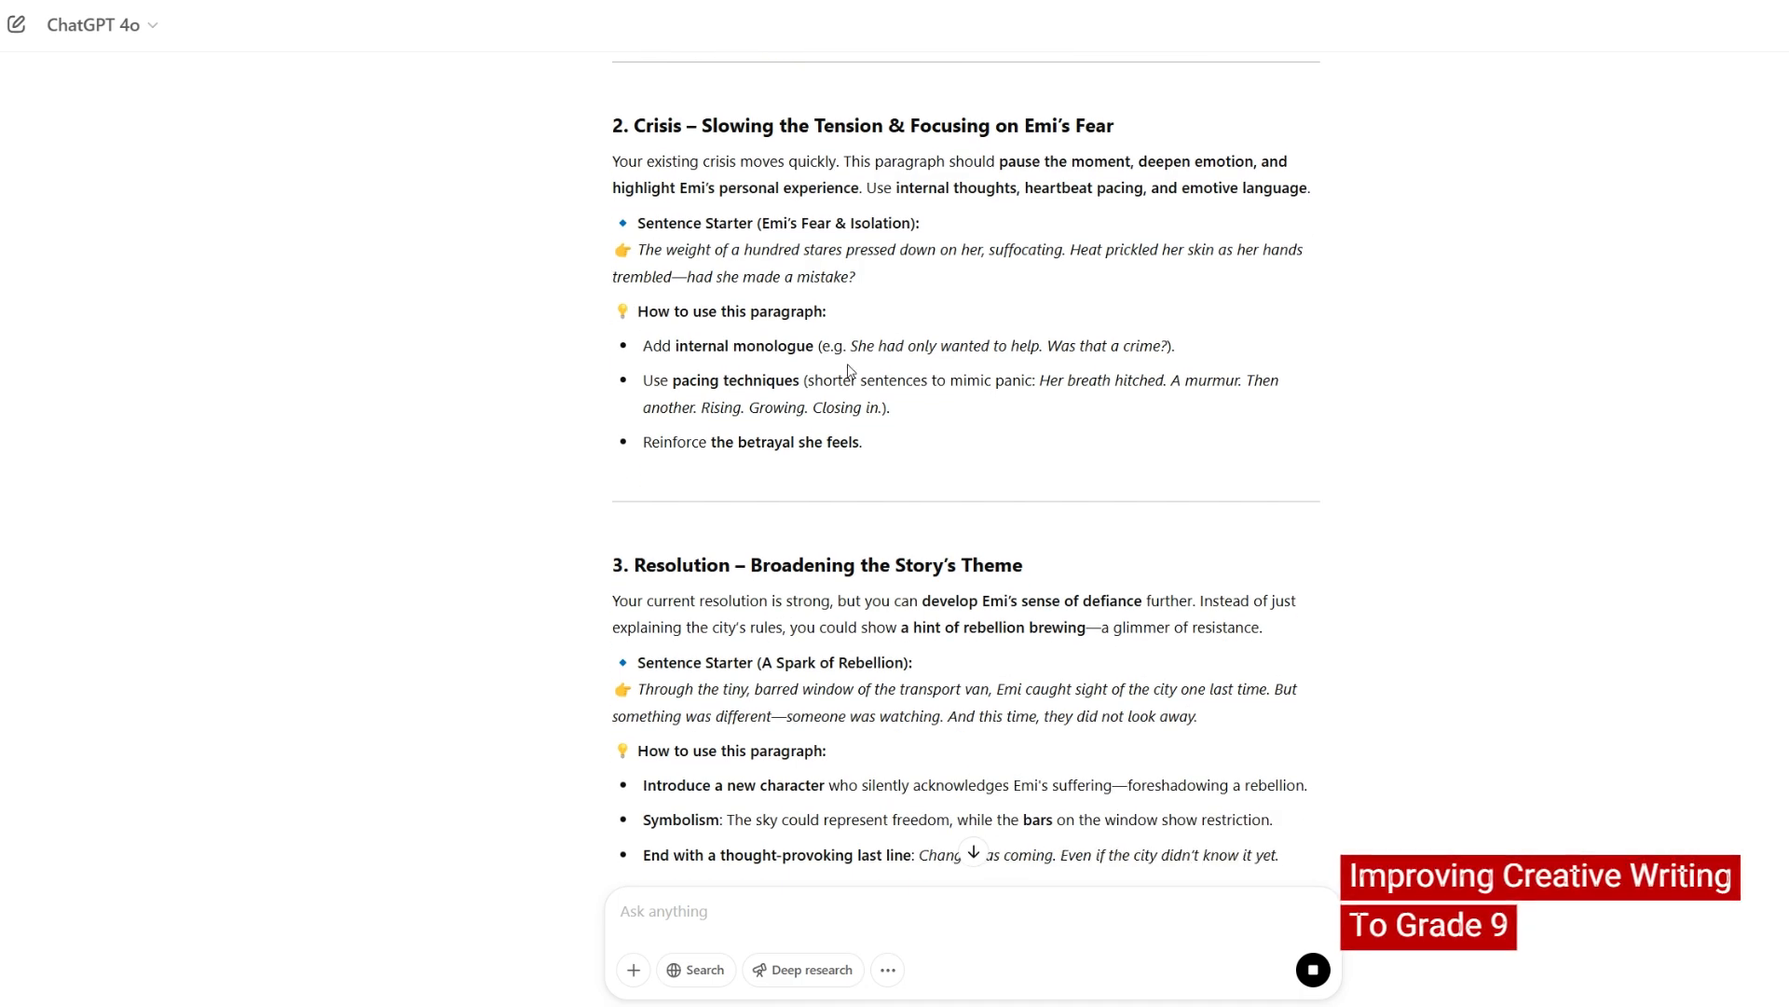
scroll(856, 494, down, 2)
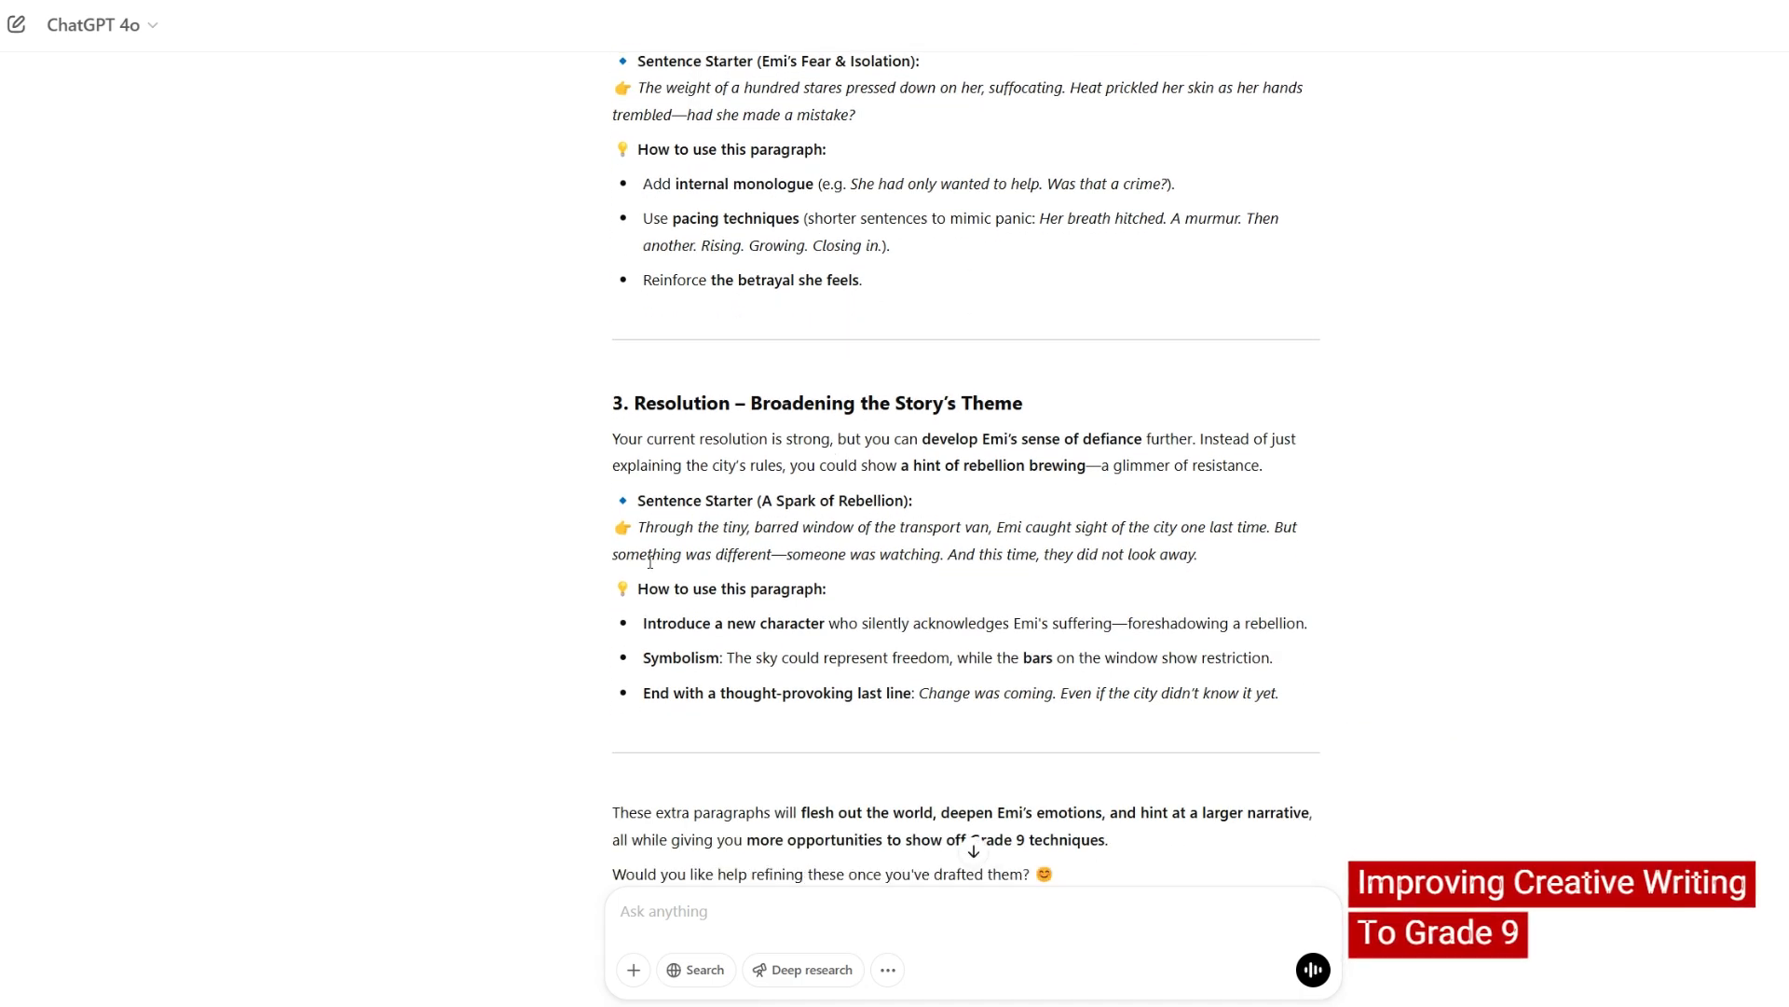
scroll(839, 606, down, 2)
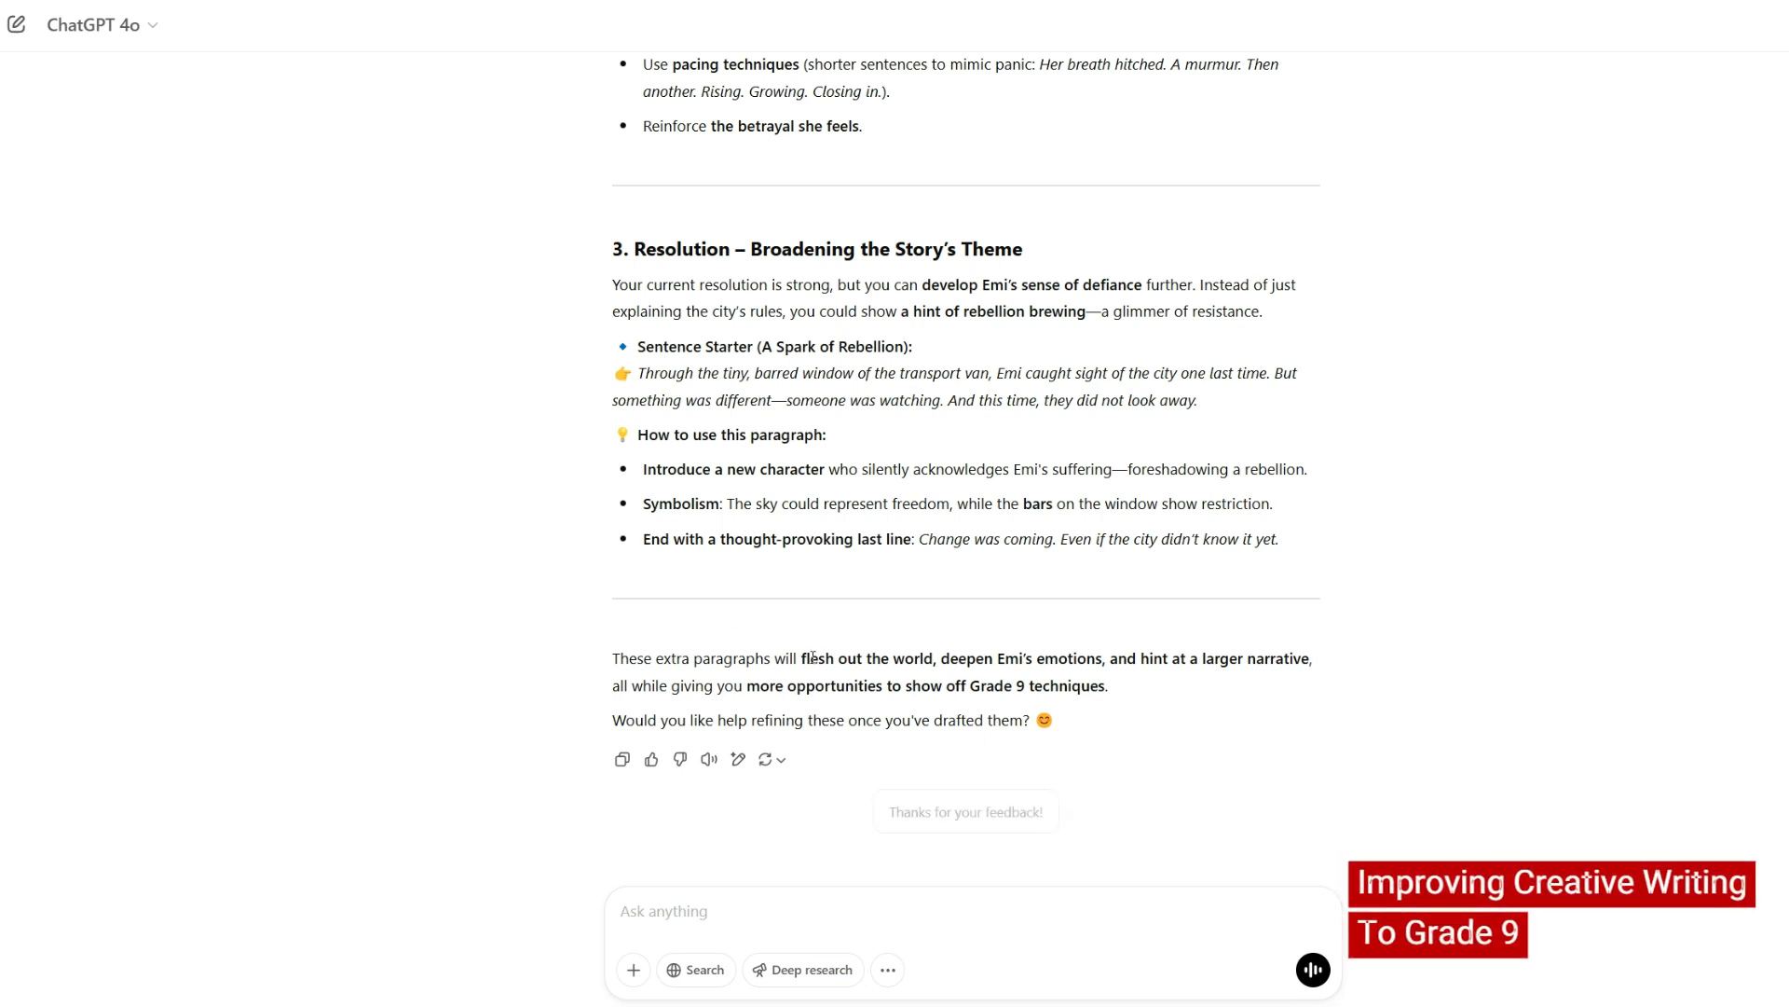
scroll(871, 666, up, 1)
scroll(711, 445, up, 1)
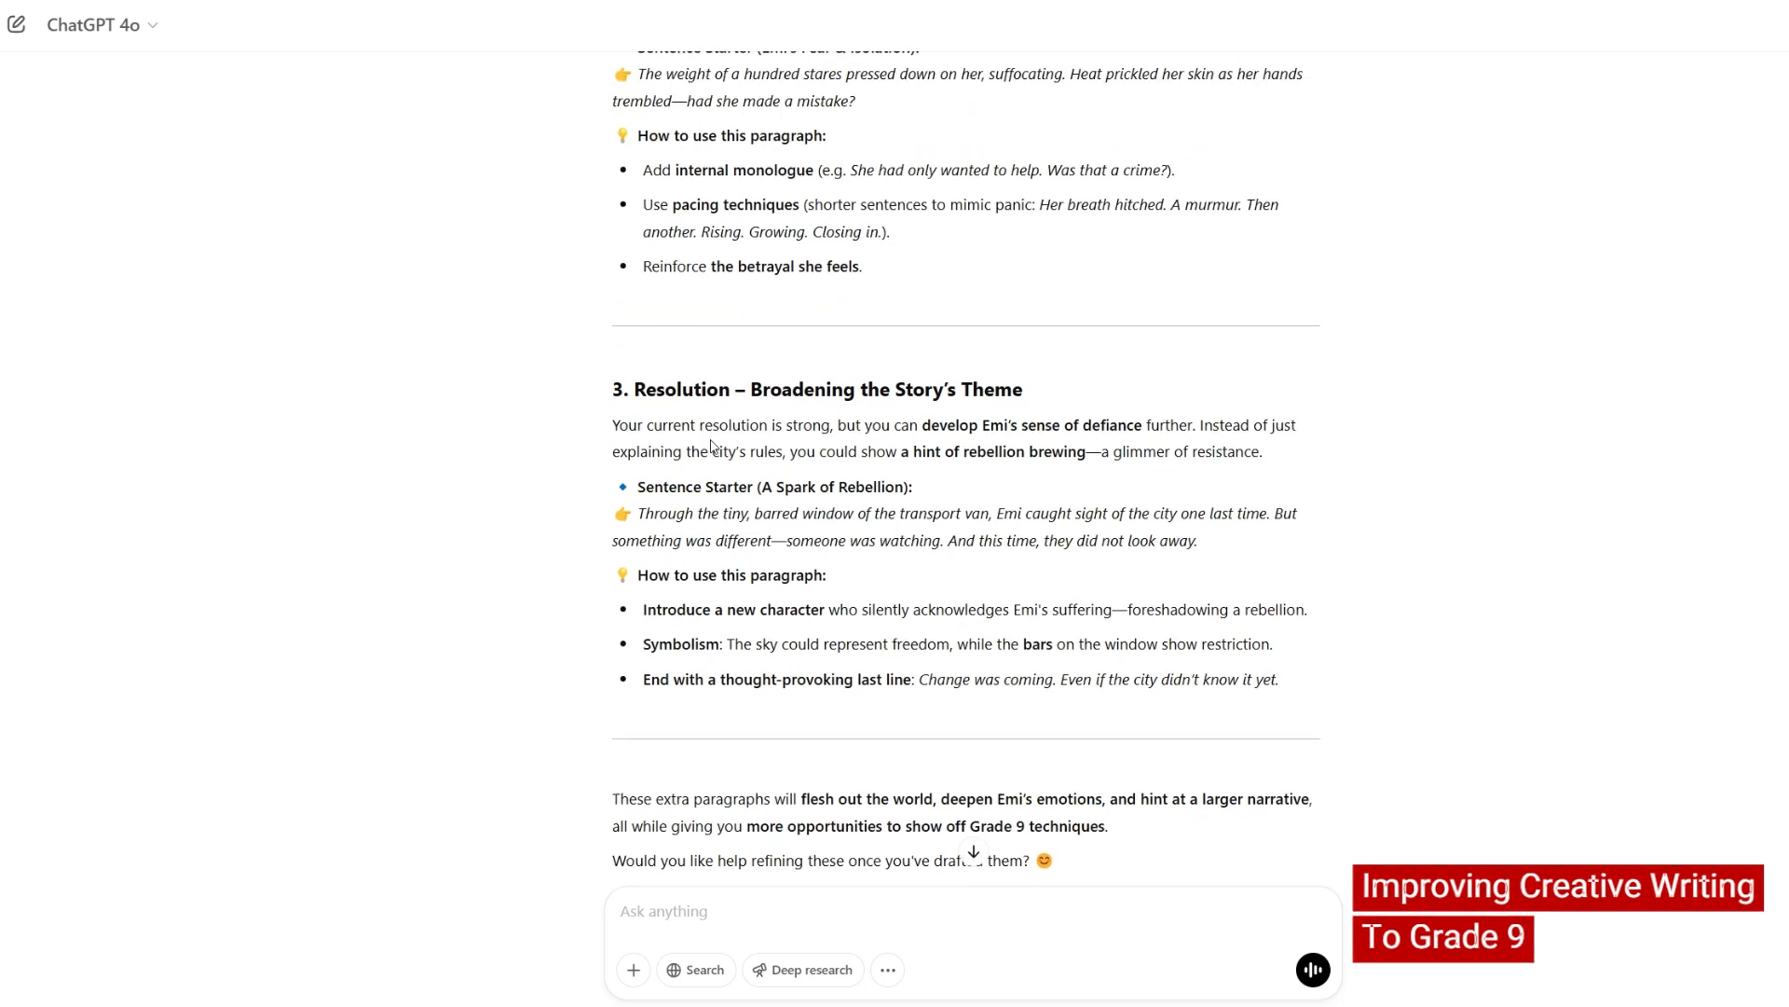
scroll(728, 511, up, 4)
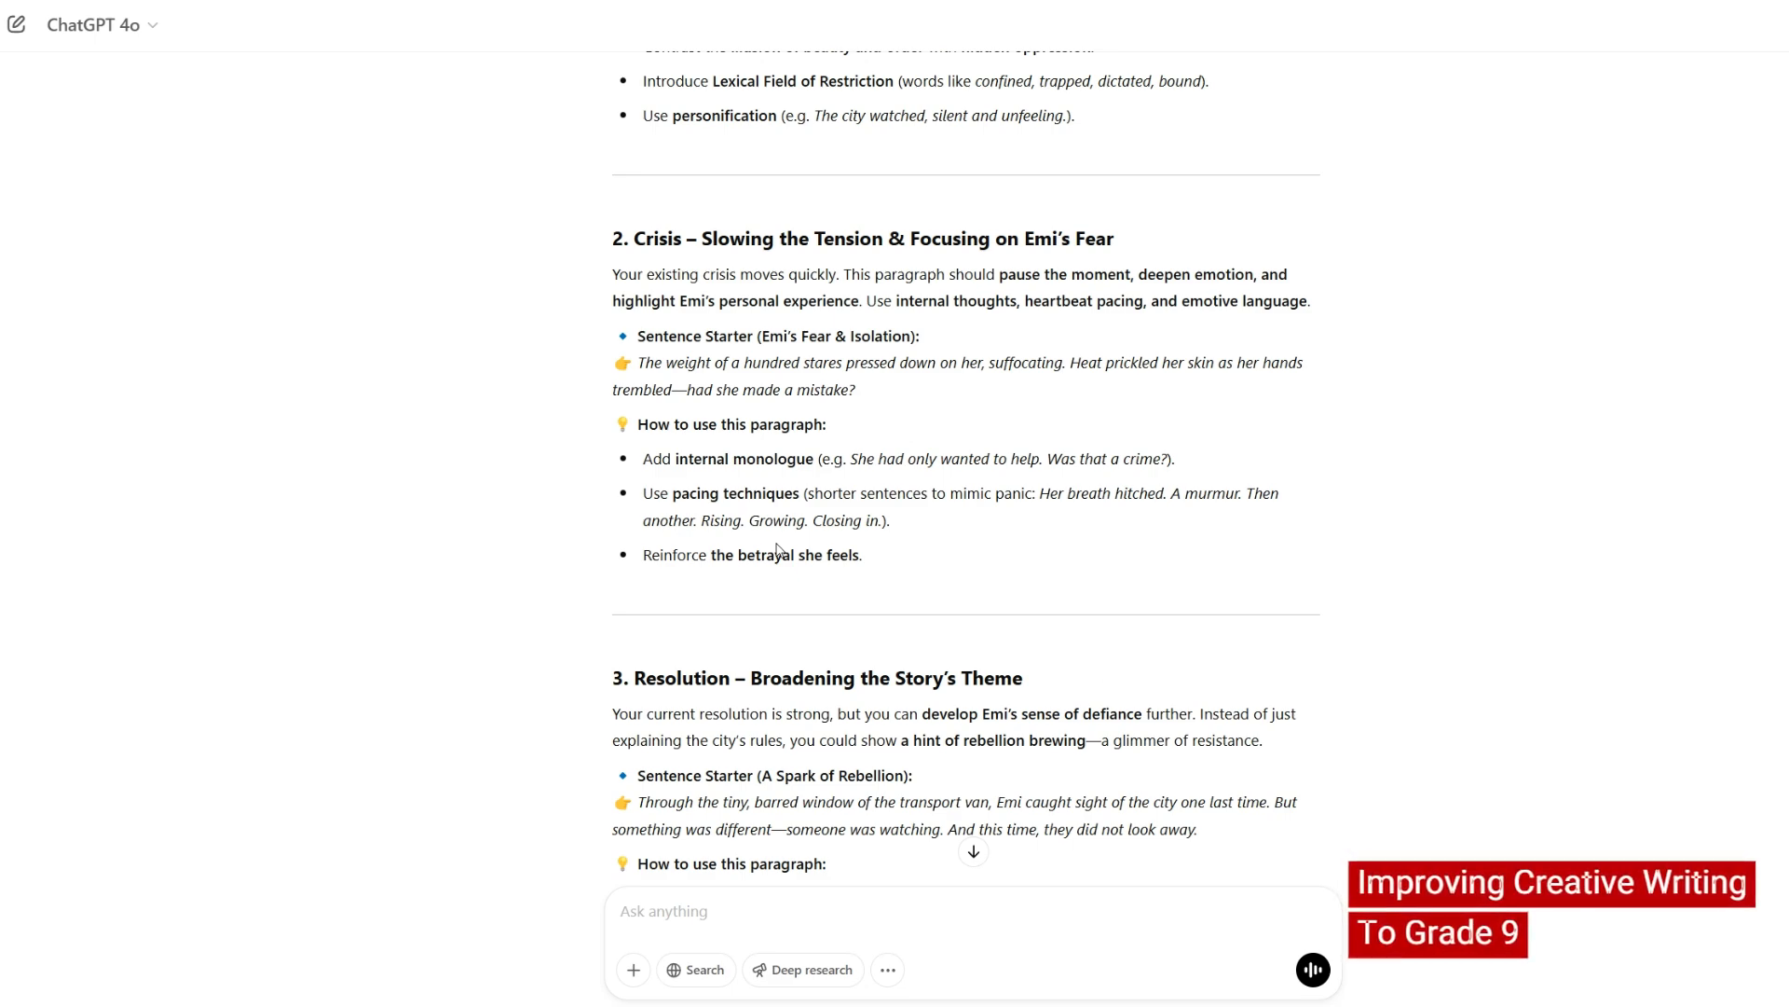
scroll(903, 563, down, 4)
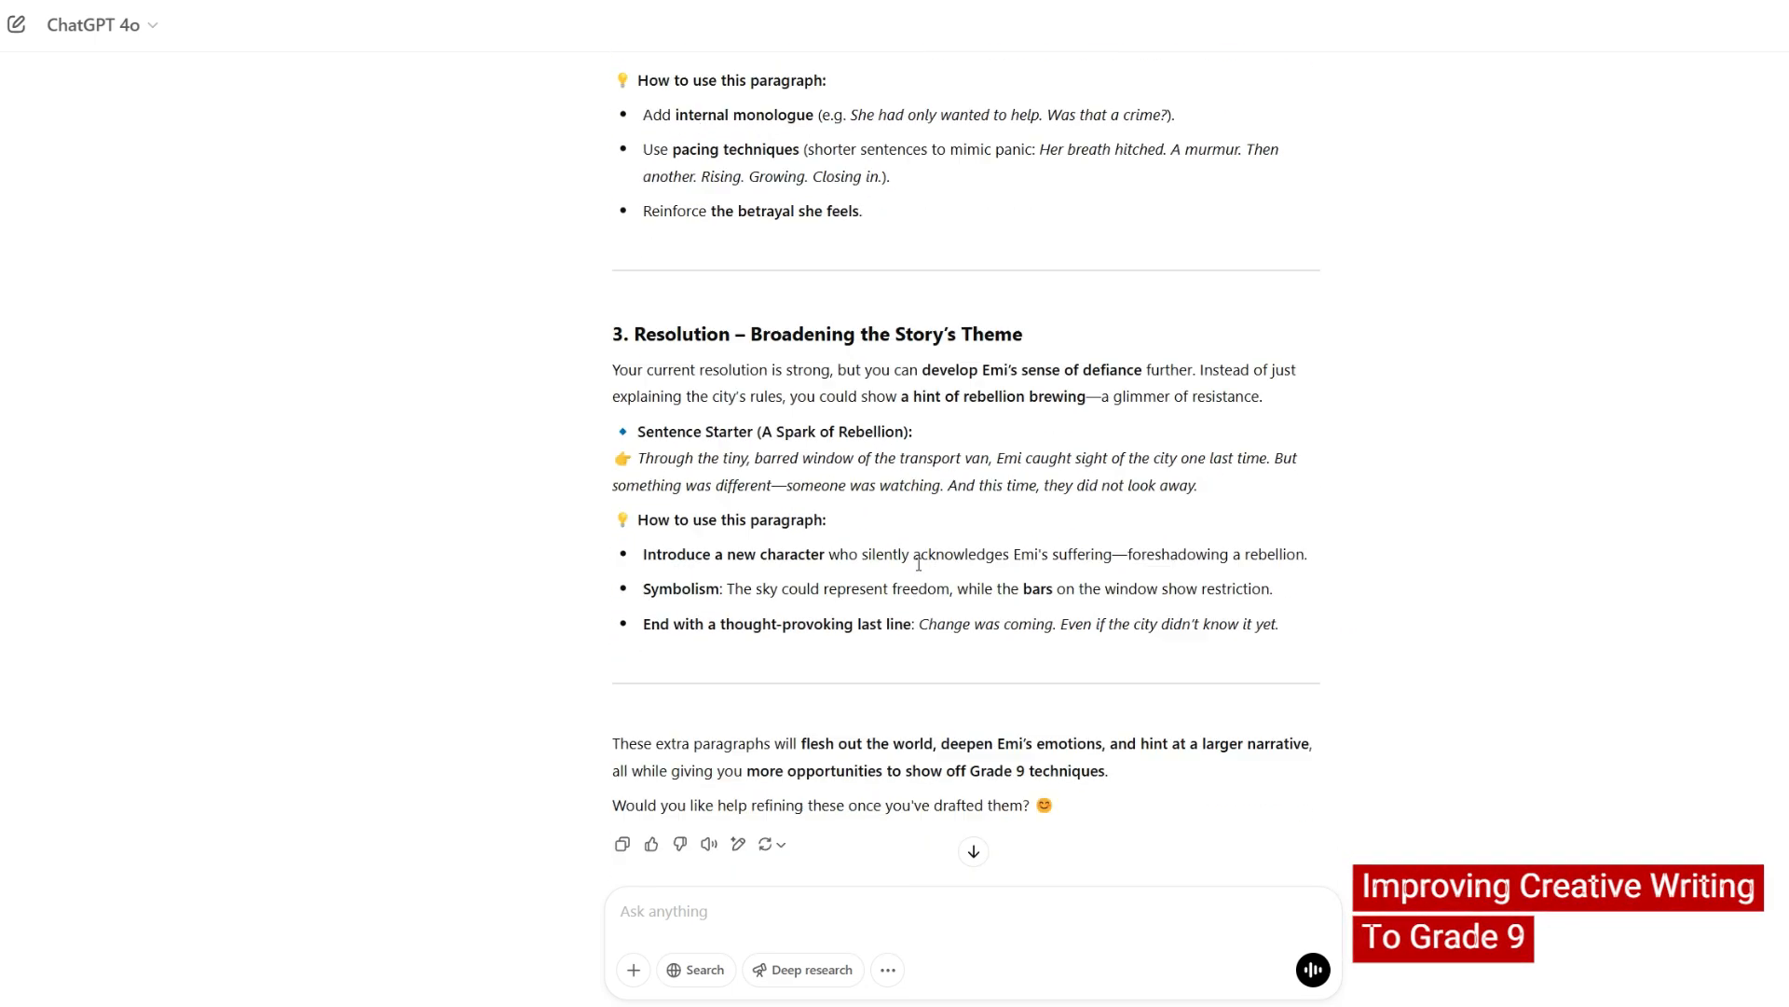